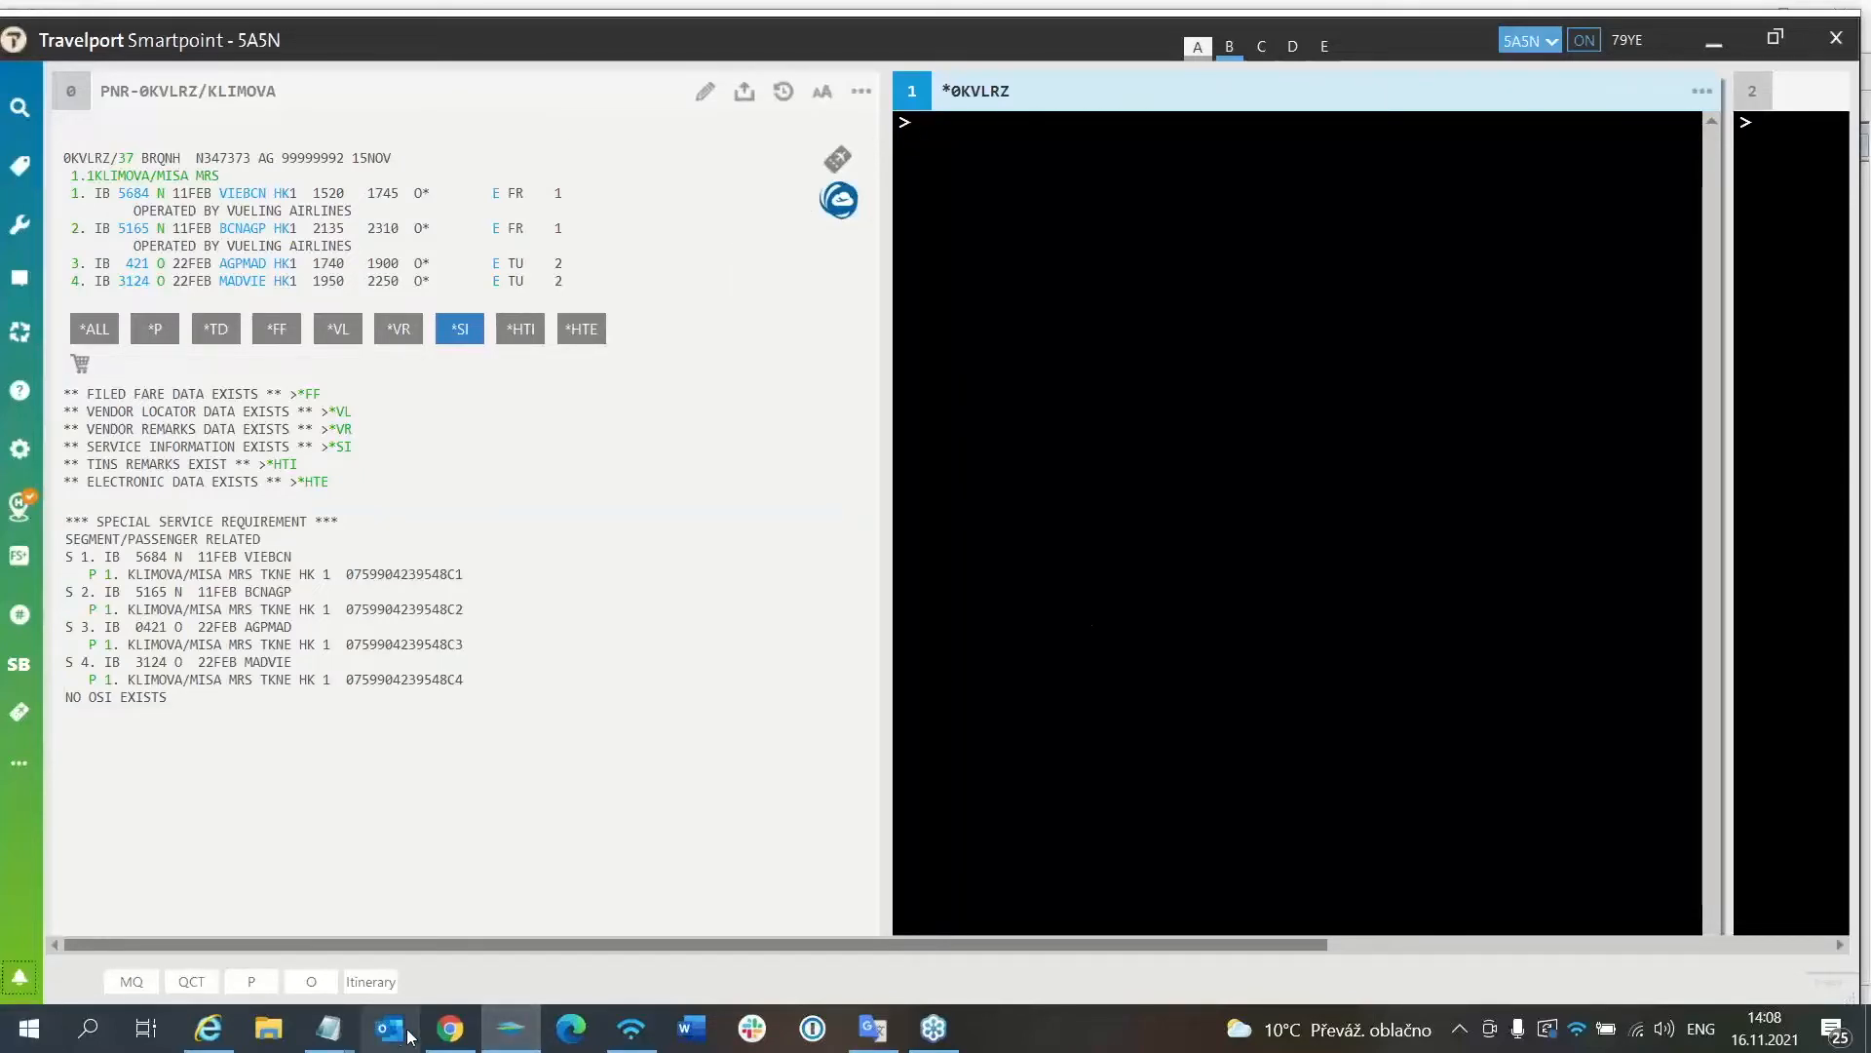
pyautogui.click(449, 1028)
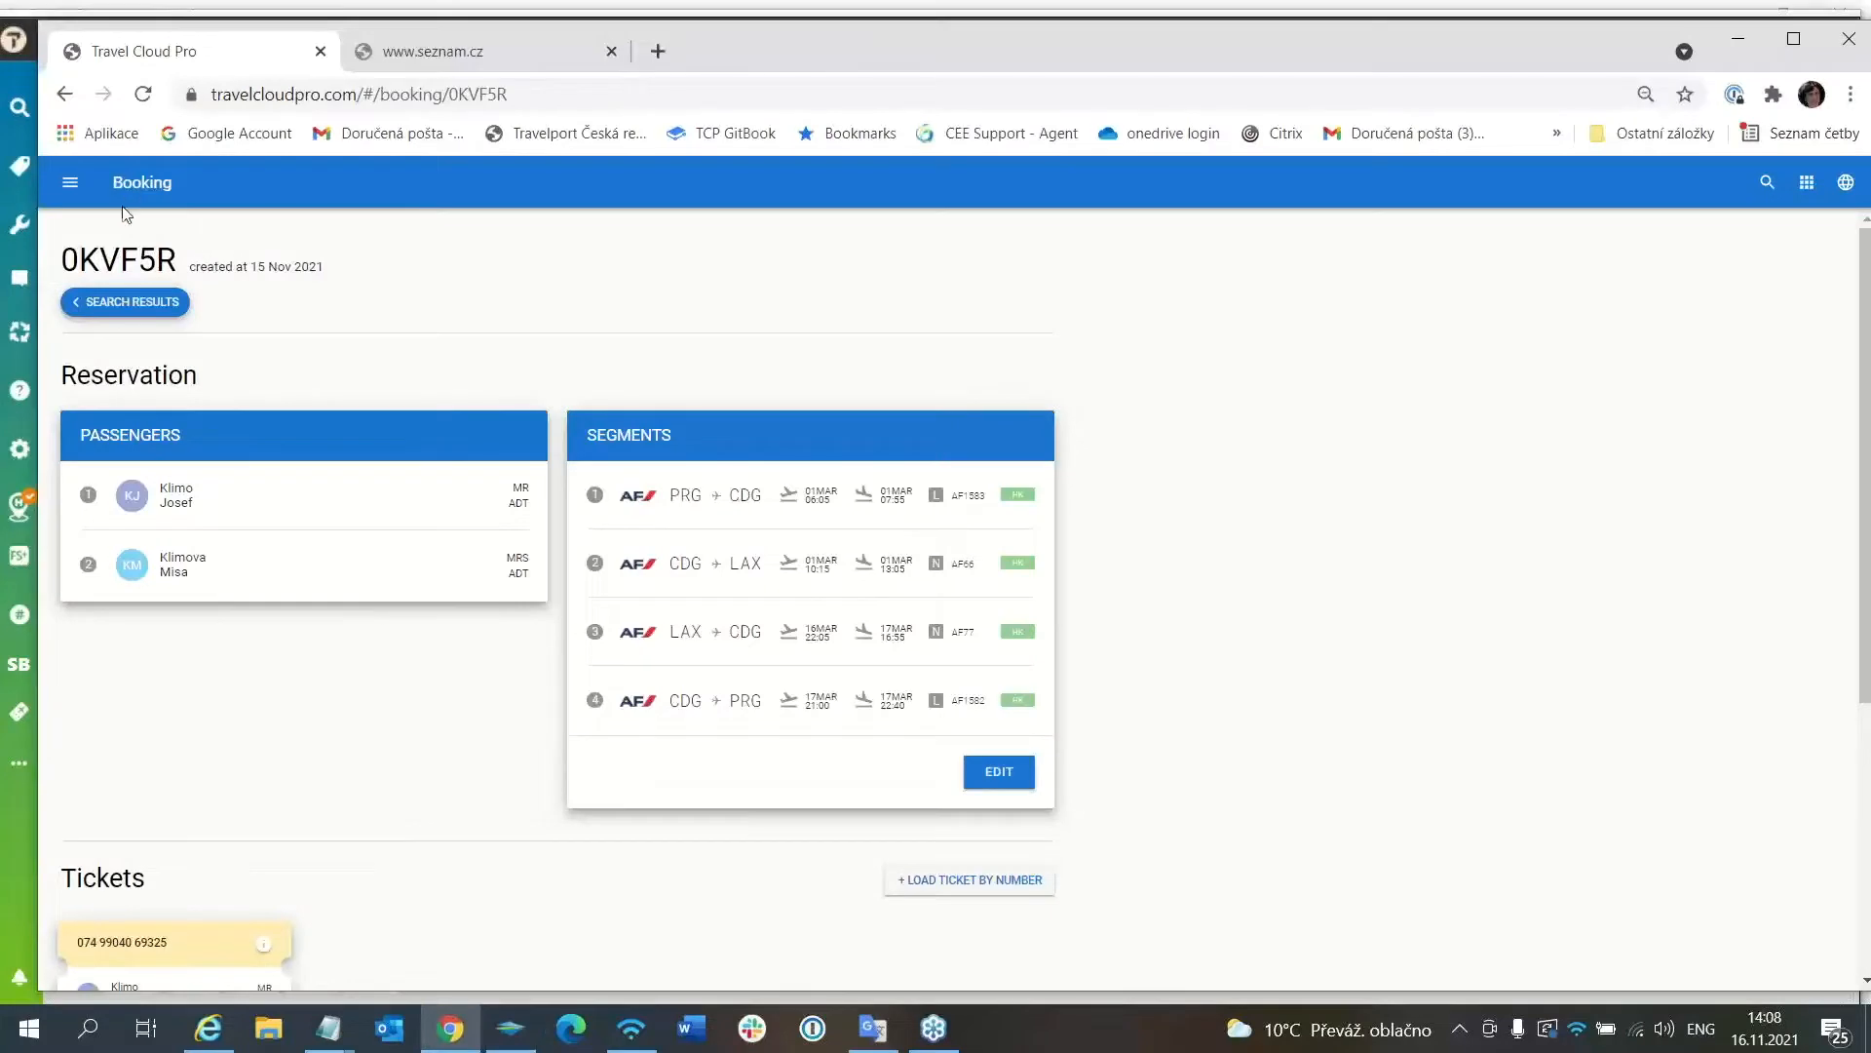
pyautogui.click(66, 185)
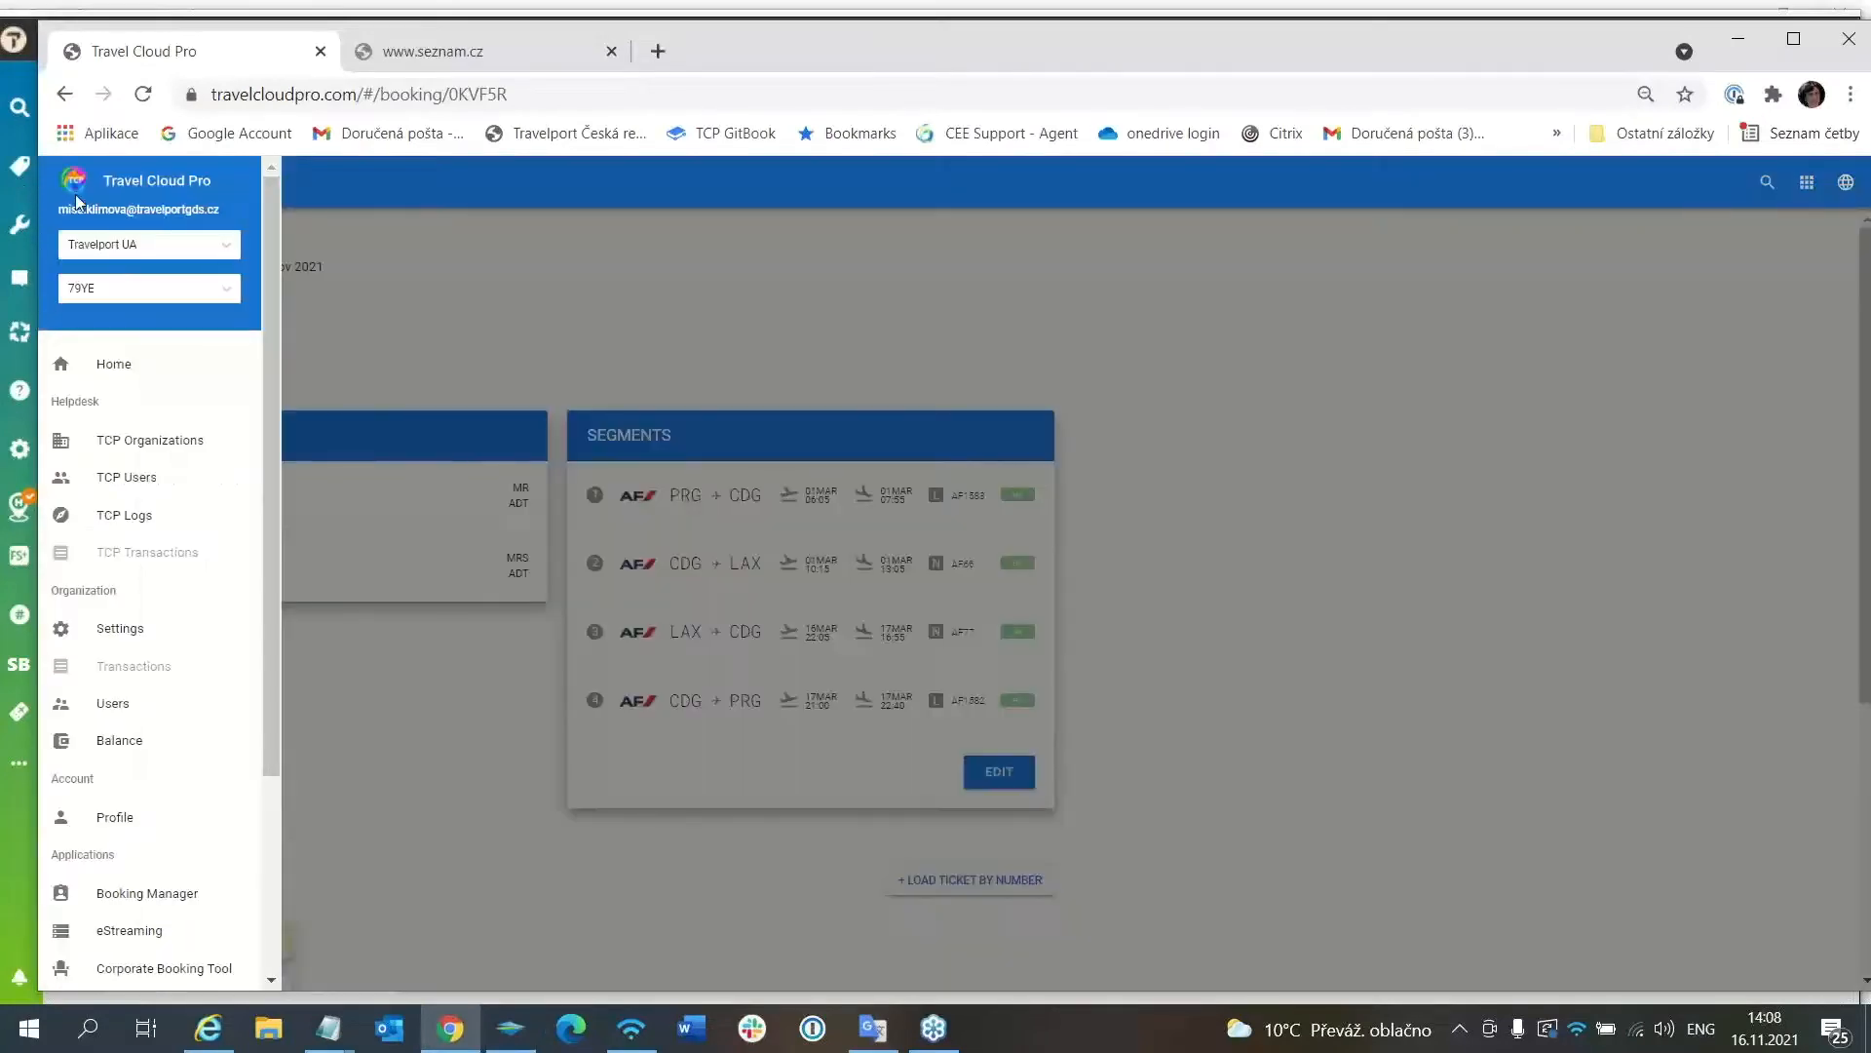
pyautogui.click(122, 365)
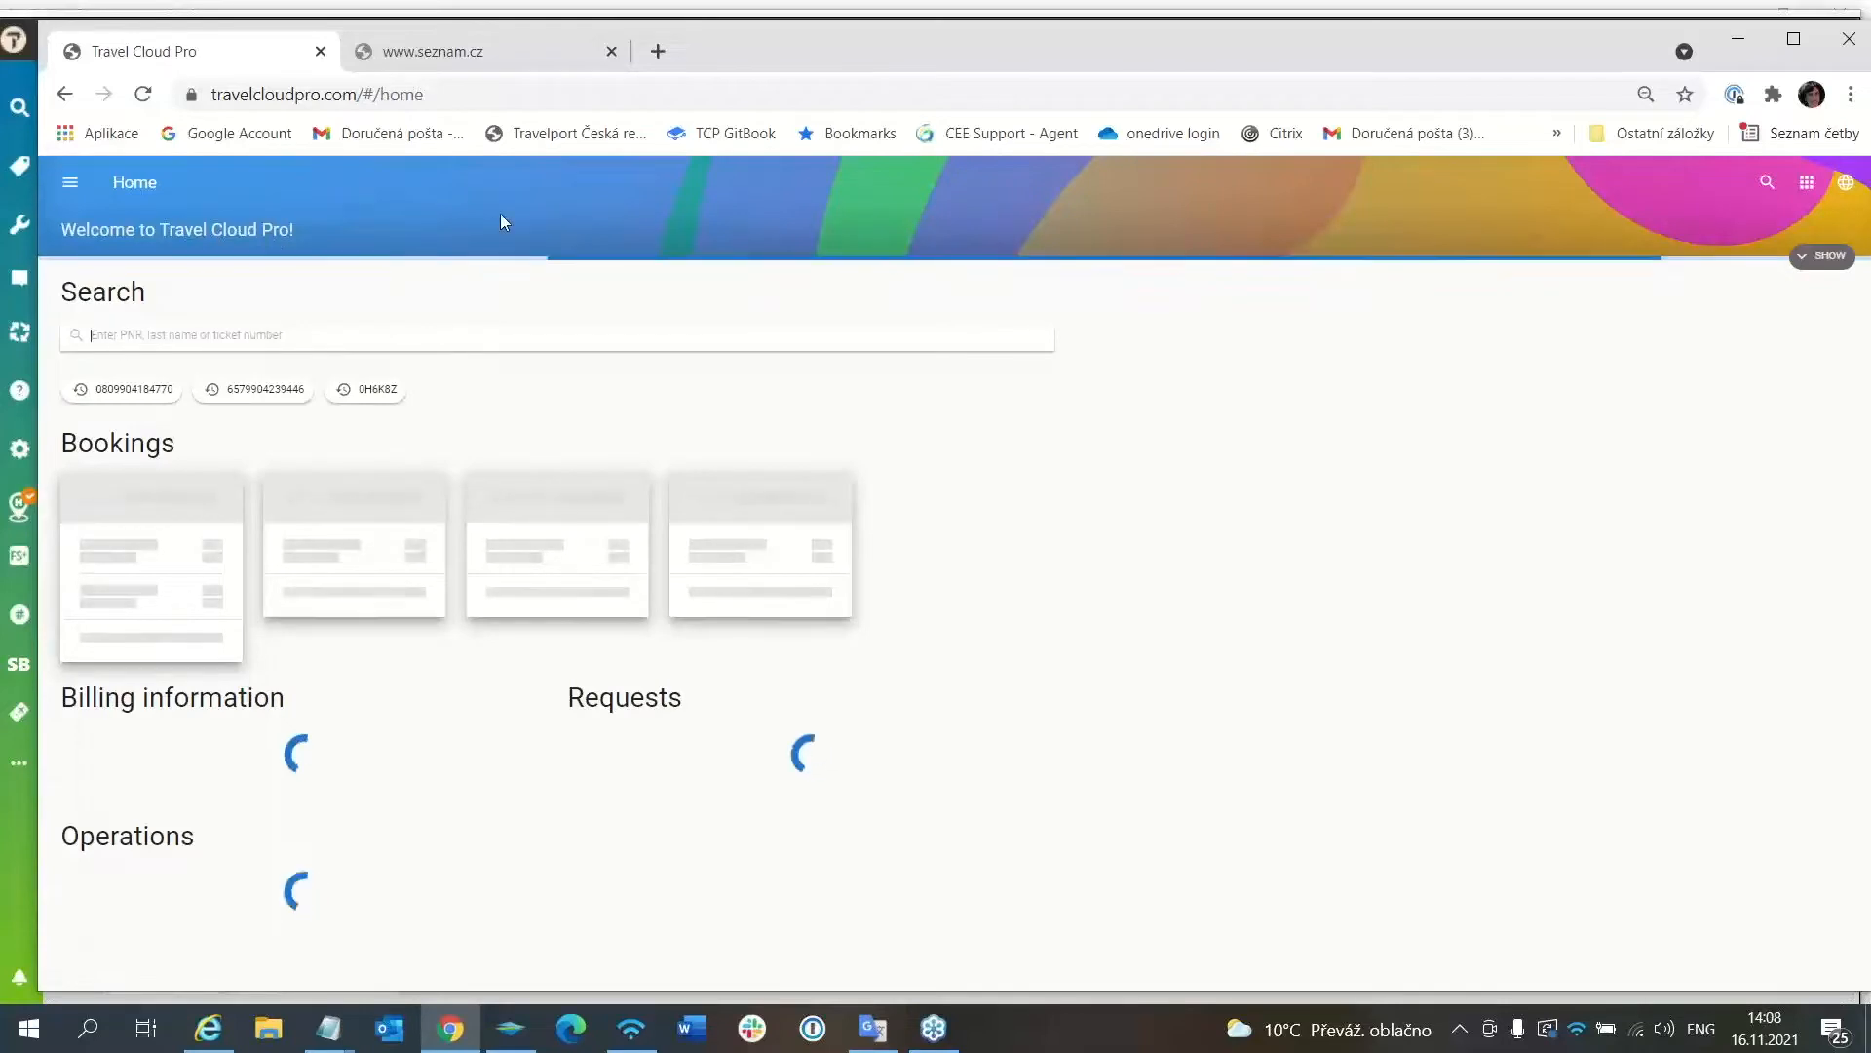
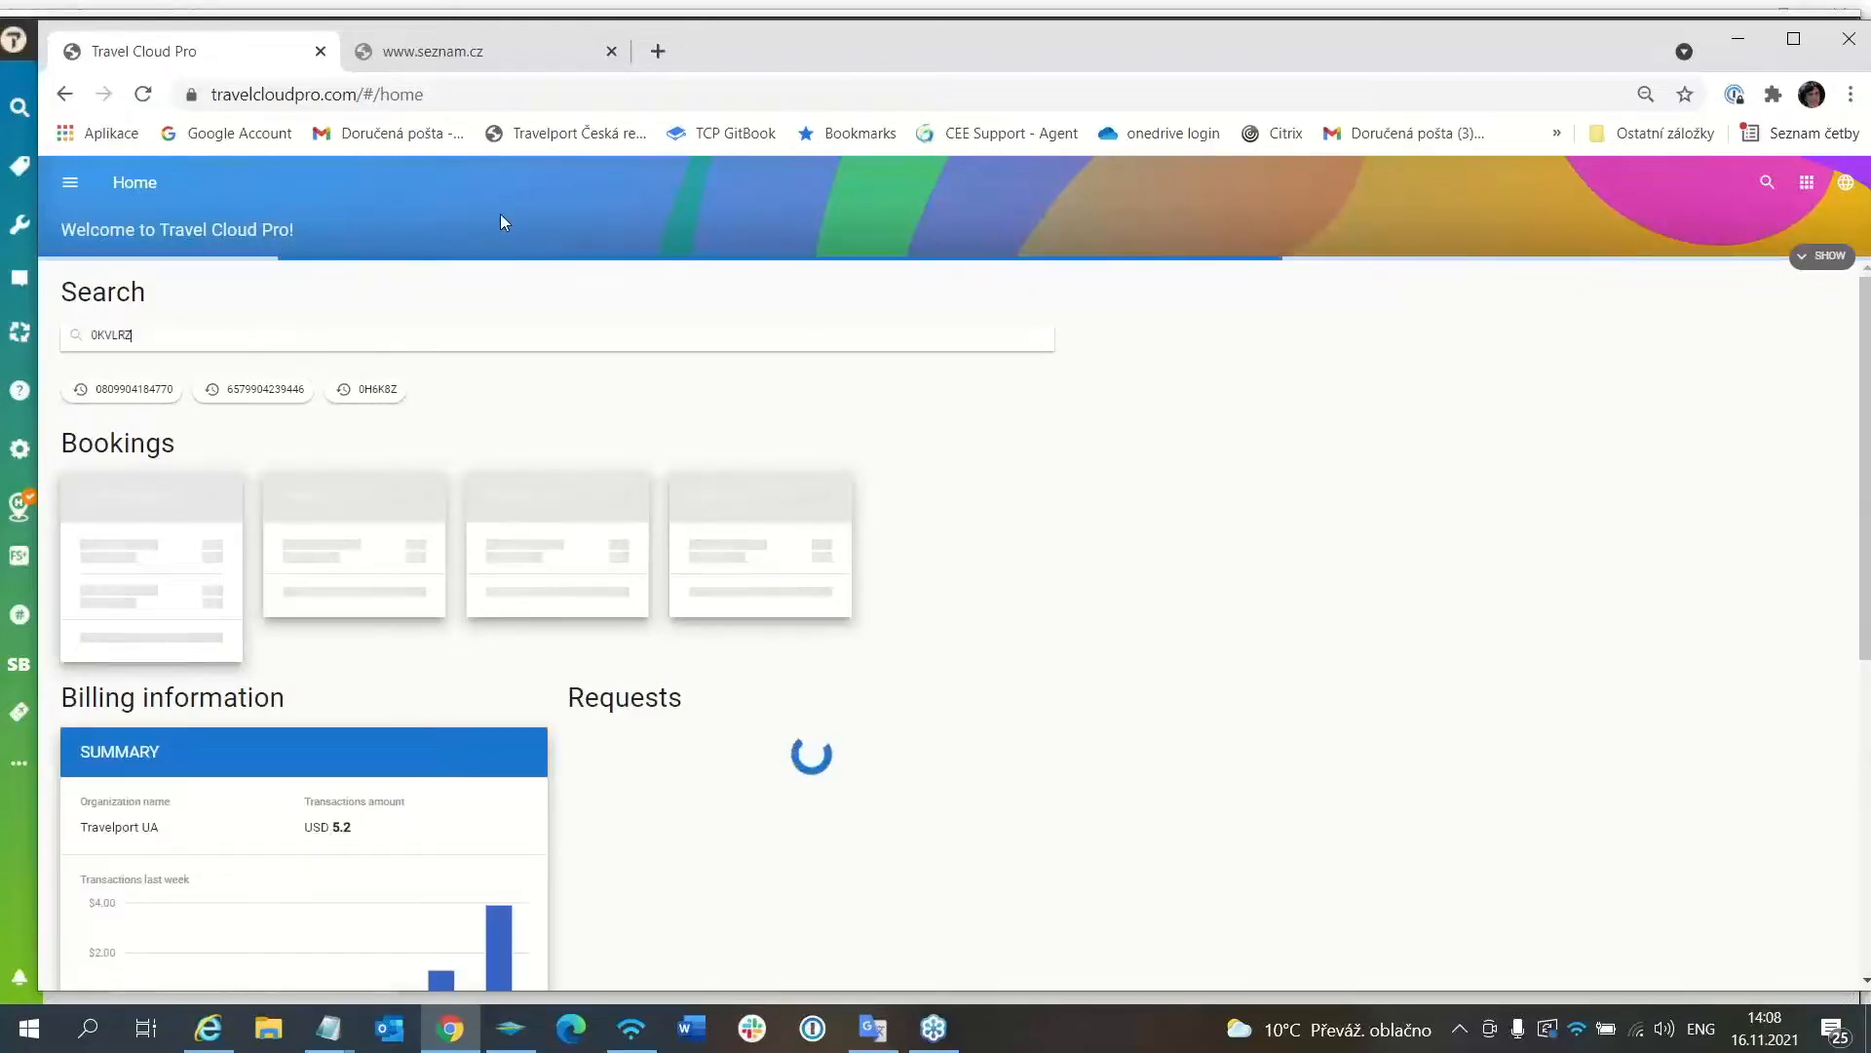
pyautogui.press('Return')
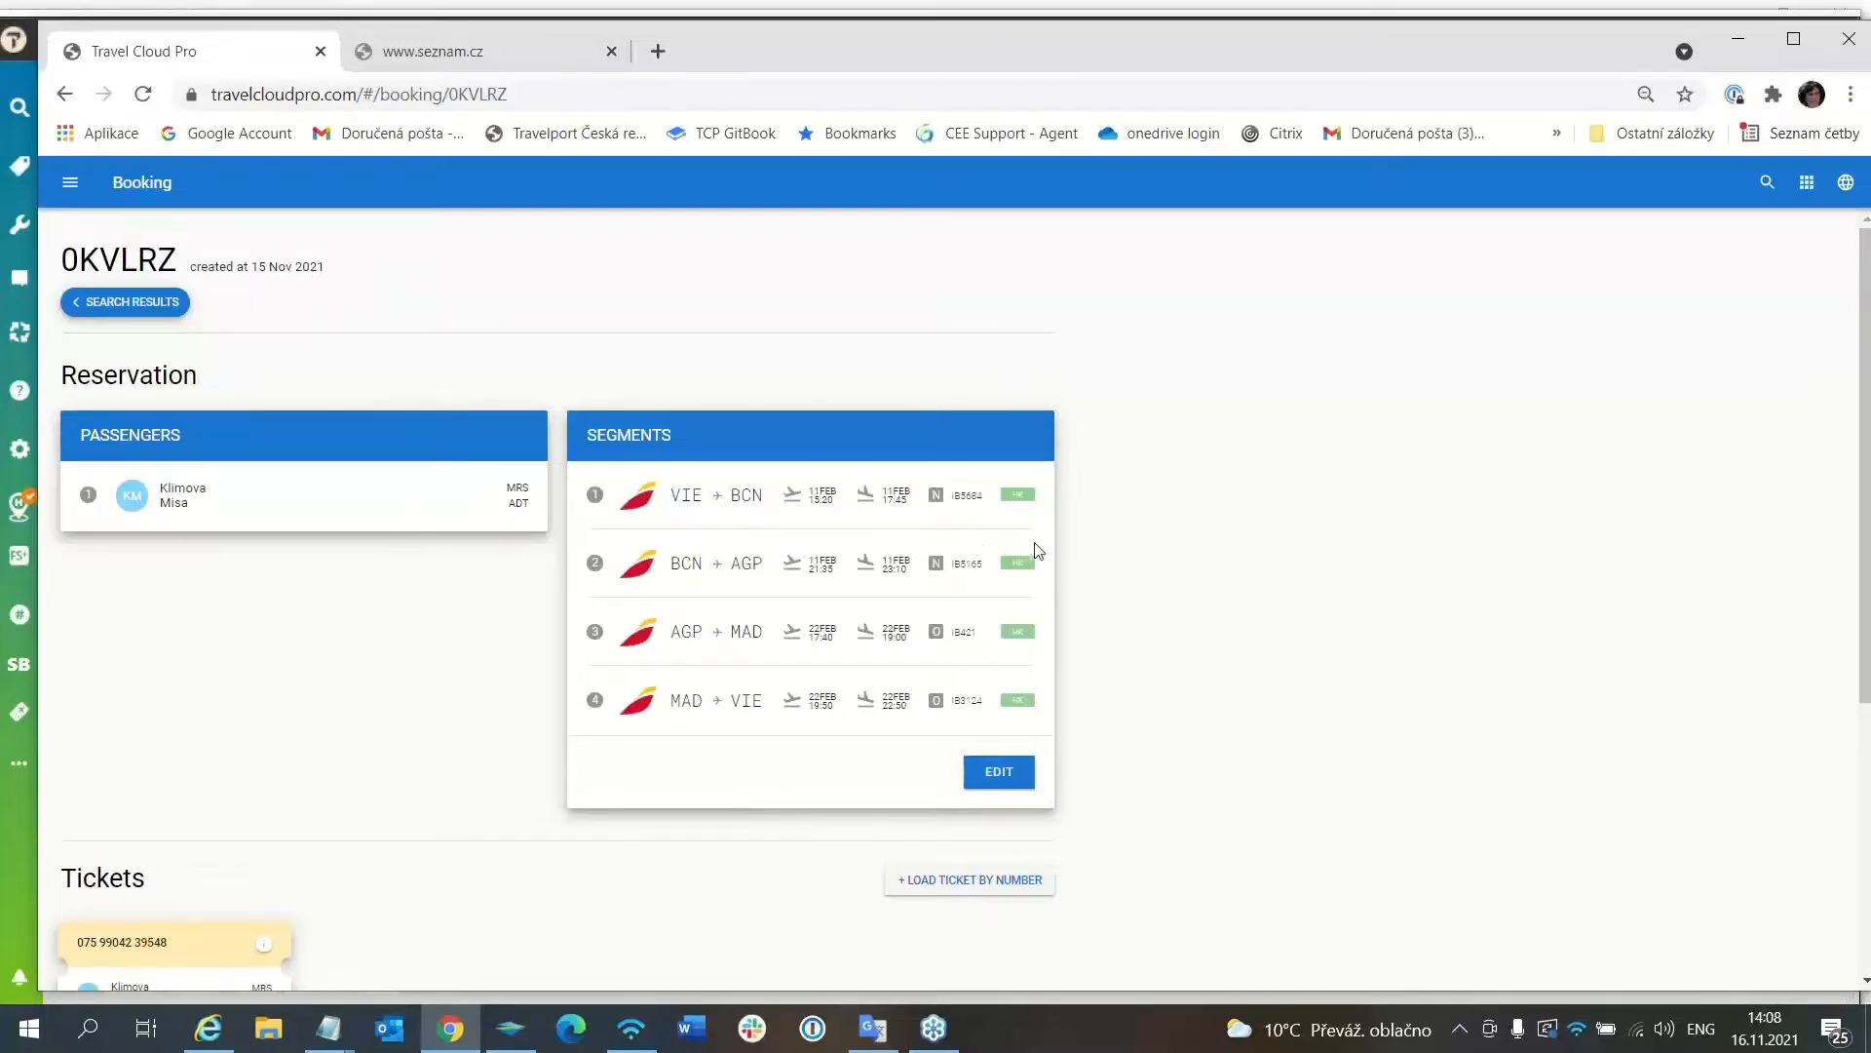
# Edit the segments and fill an Add Segments search: 01MAR, VIE to AGP, carrier IB, via BCN.
pyautogui.click(1014, 778)
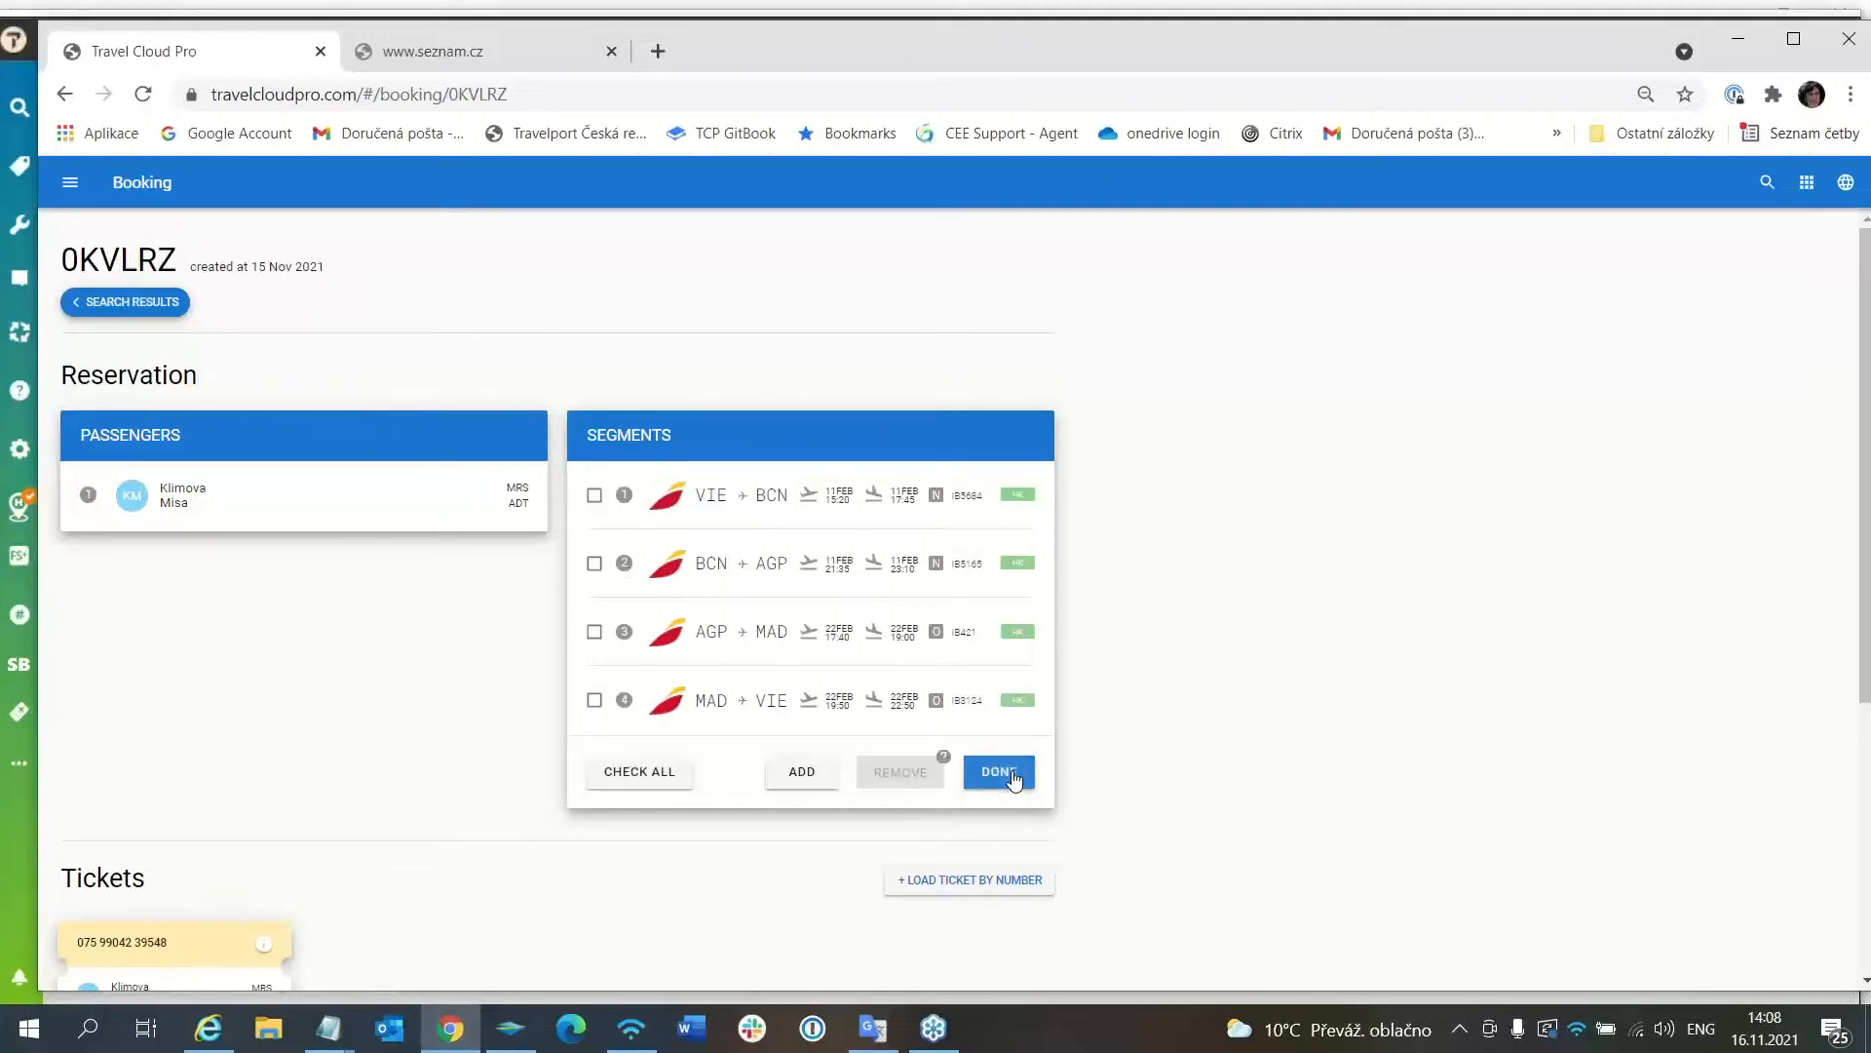
pyautogui.click(798, 770)
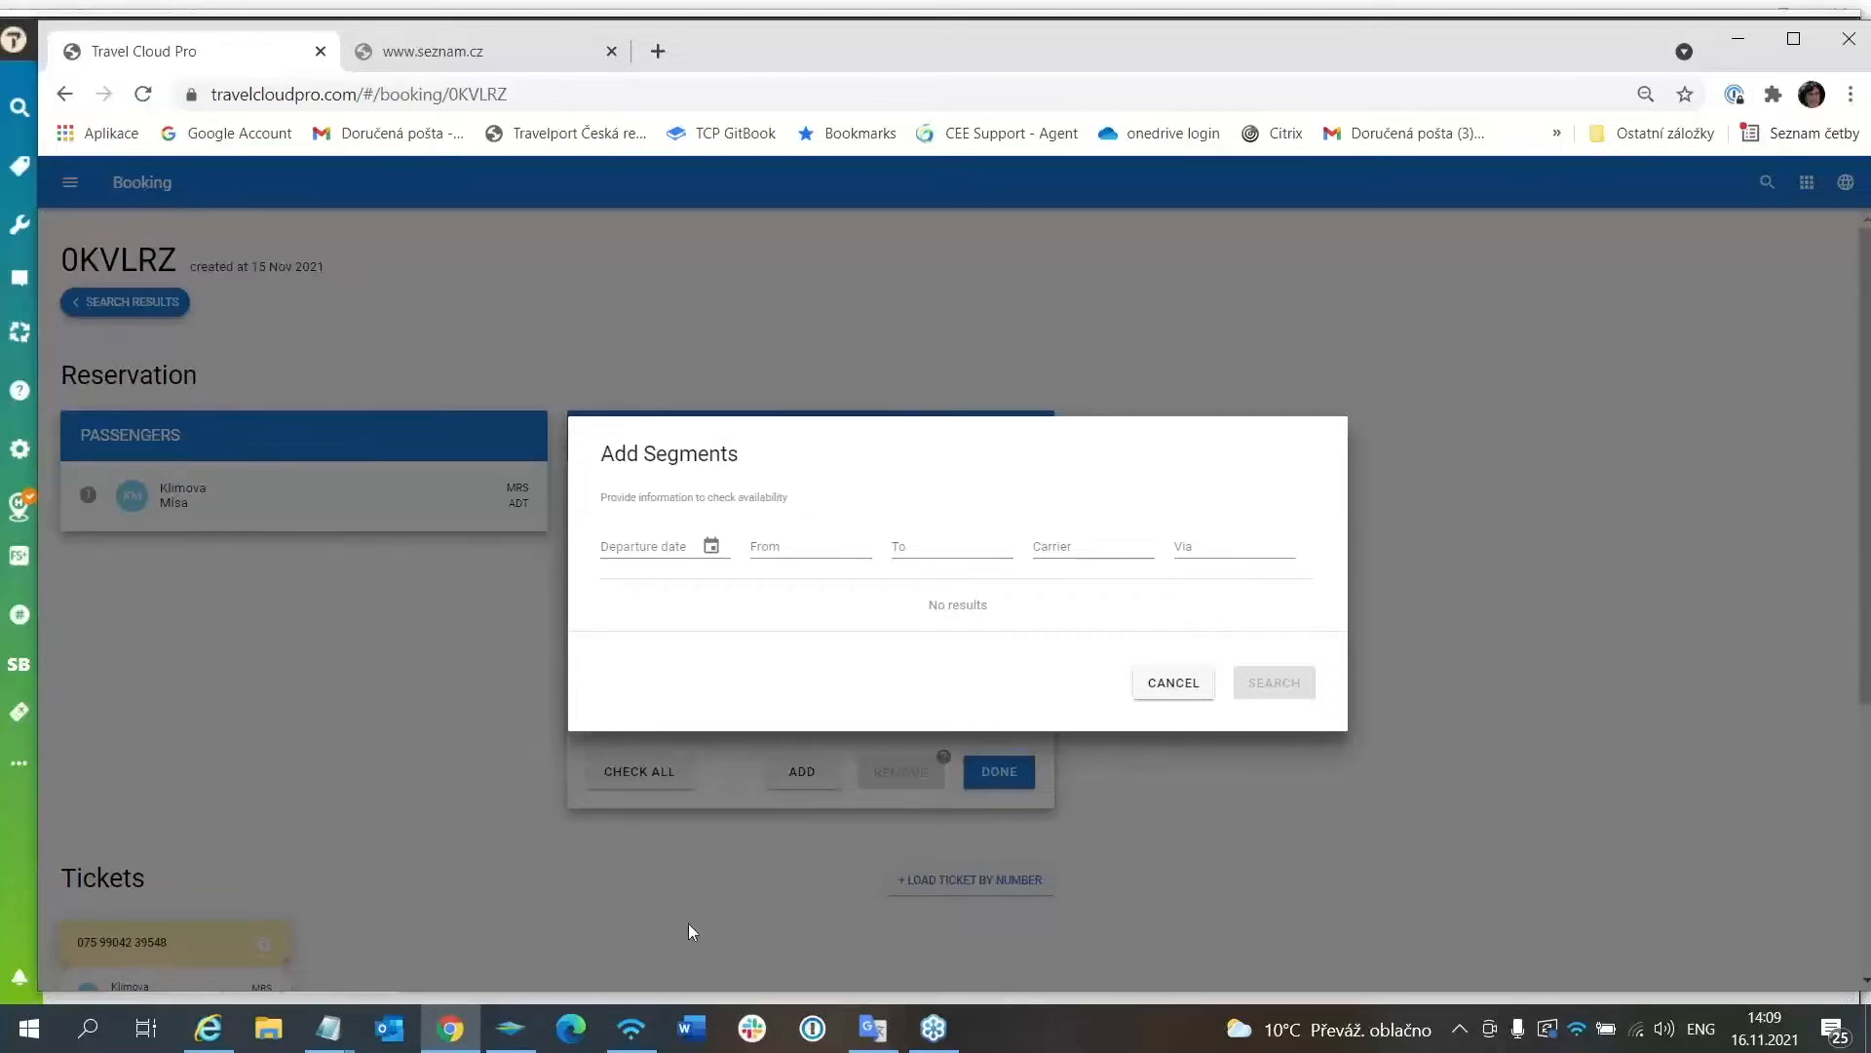
pyautogui.click(659, 537)
pyautogui.write('01MAR')
pyautogui.press('Tab')
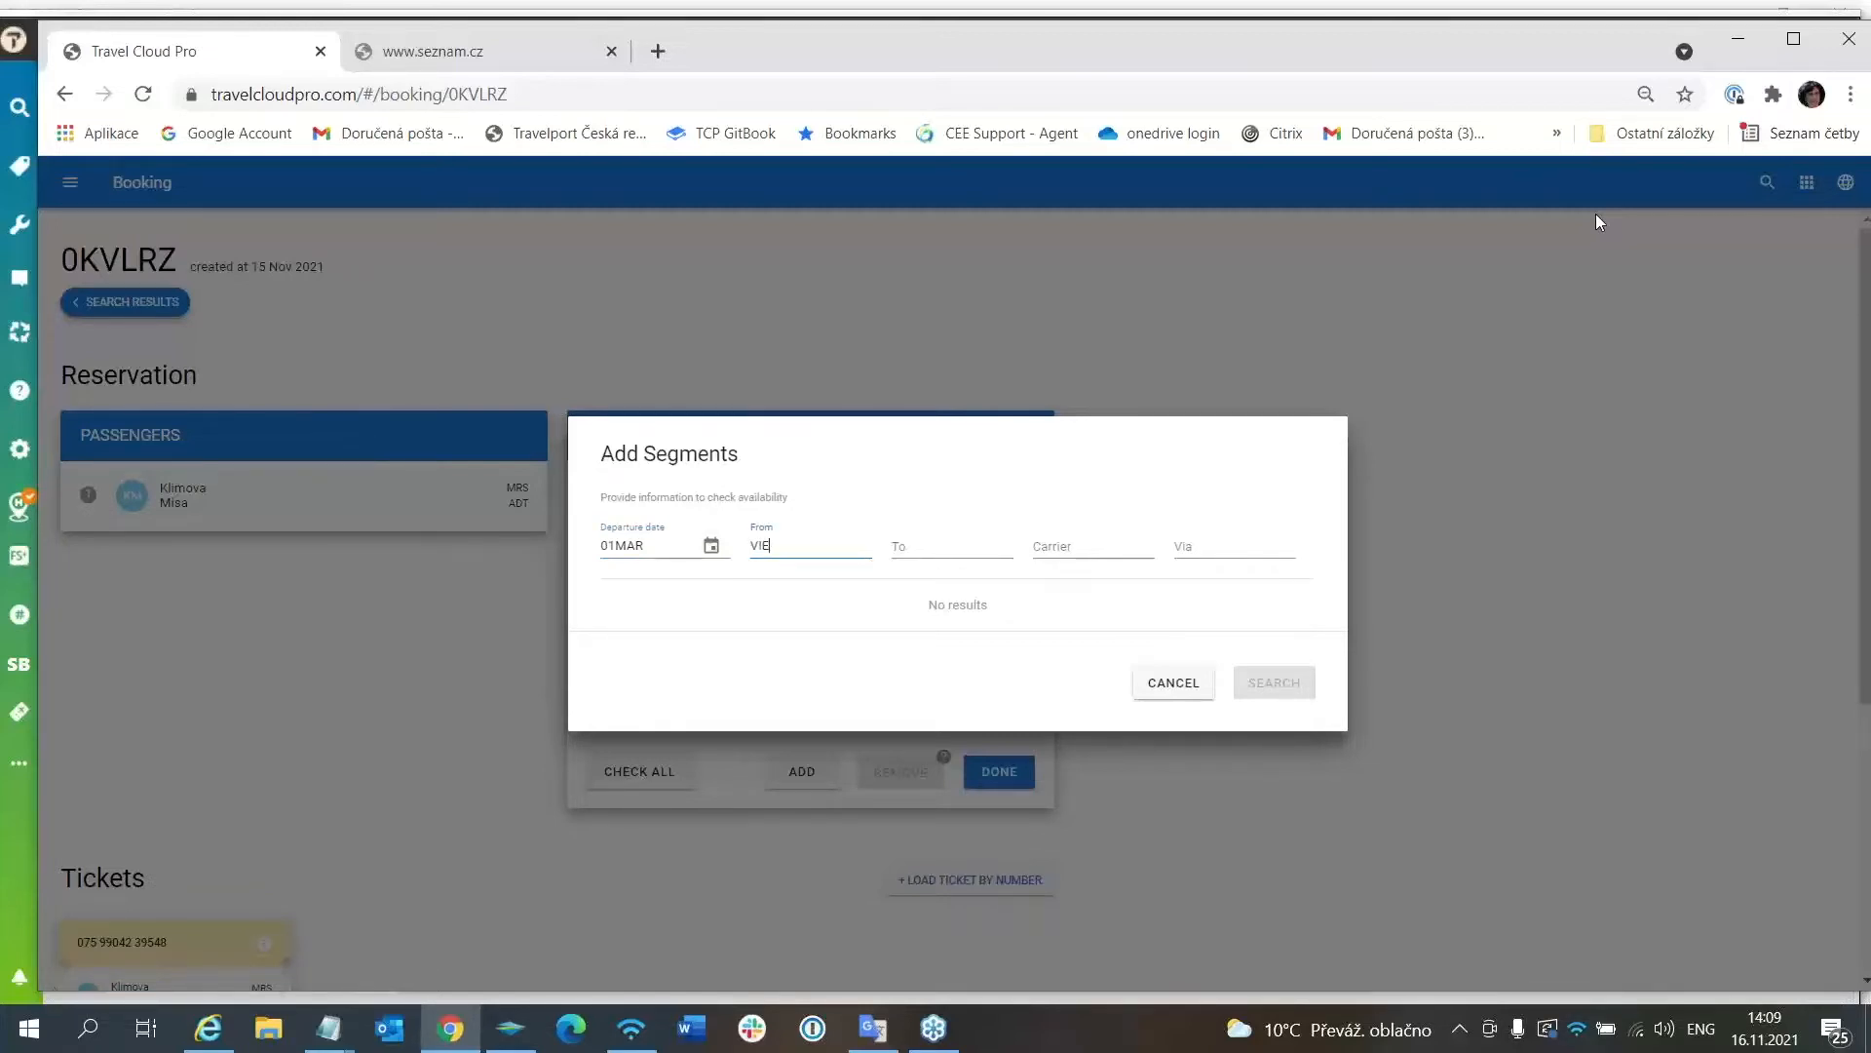
pyautogui.press('Tab')
pyautogui.write('AGP')
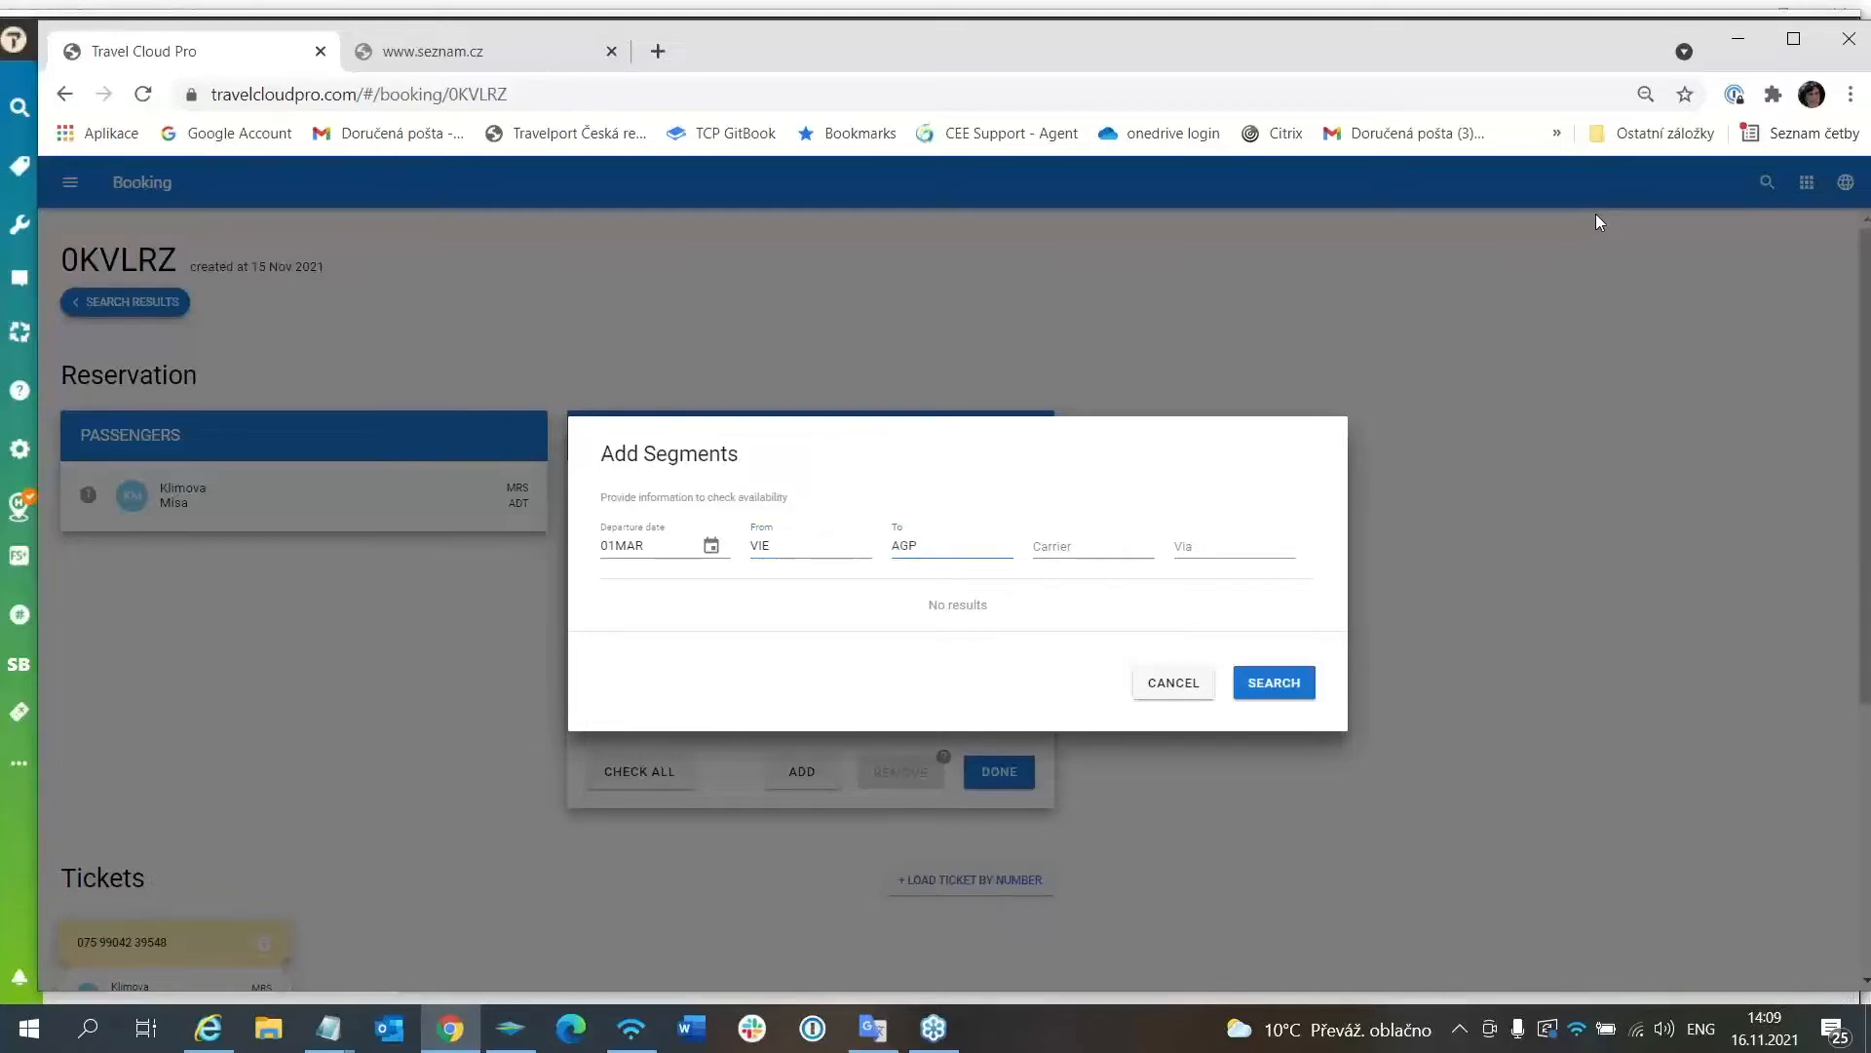
pyautogui.press('Tab')
pyautogui.press('Tab')
pyautogui.hotkey('alt', 'Tab')
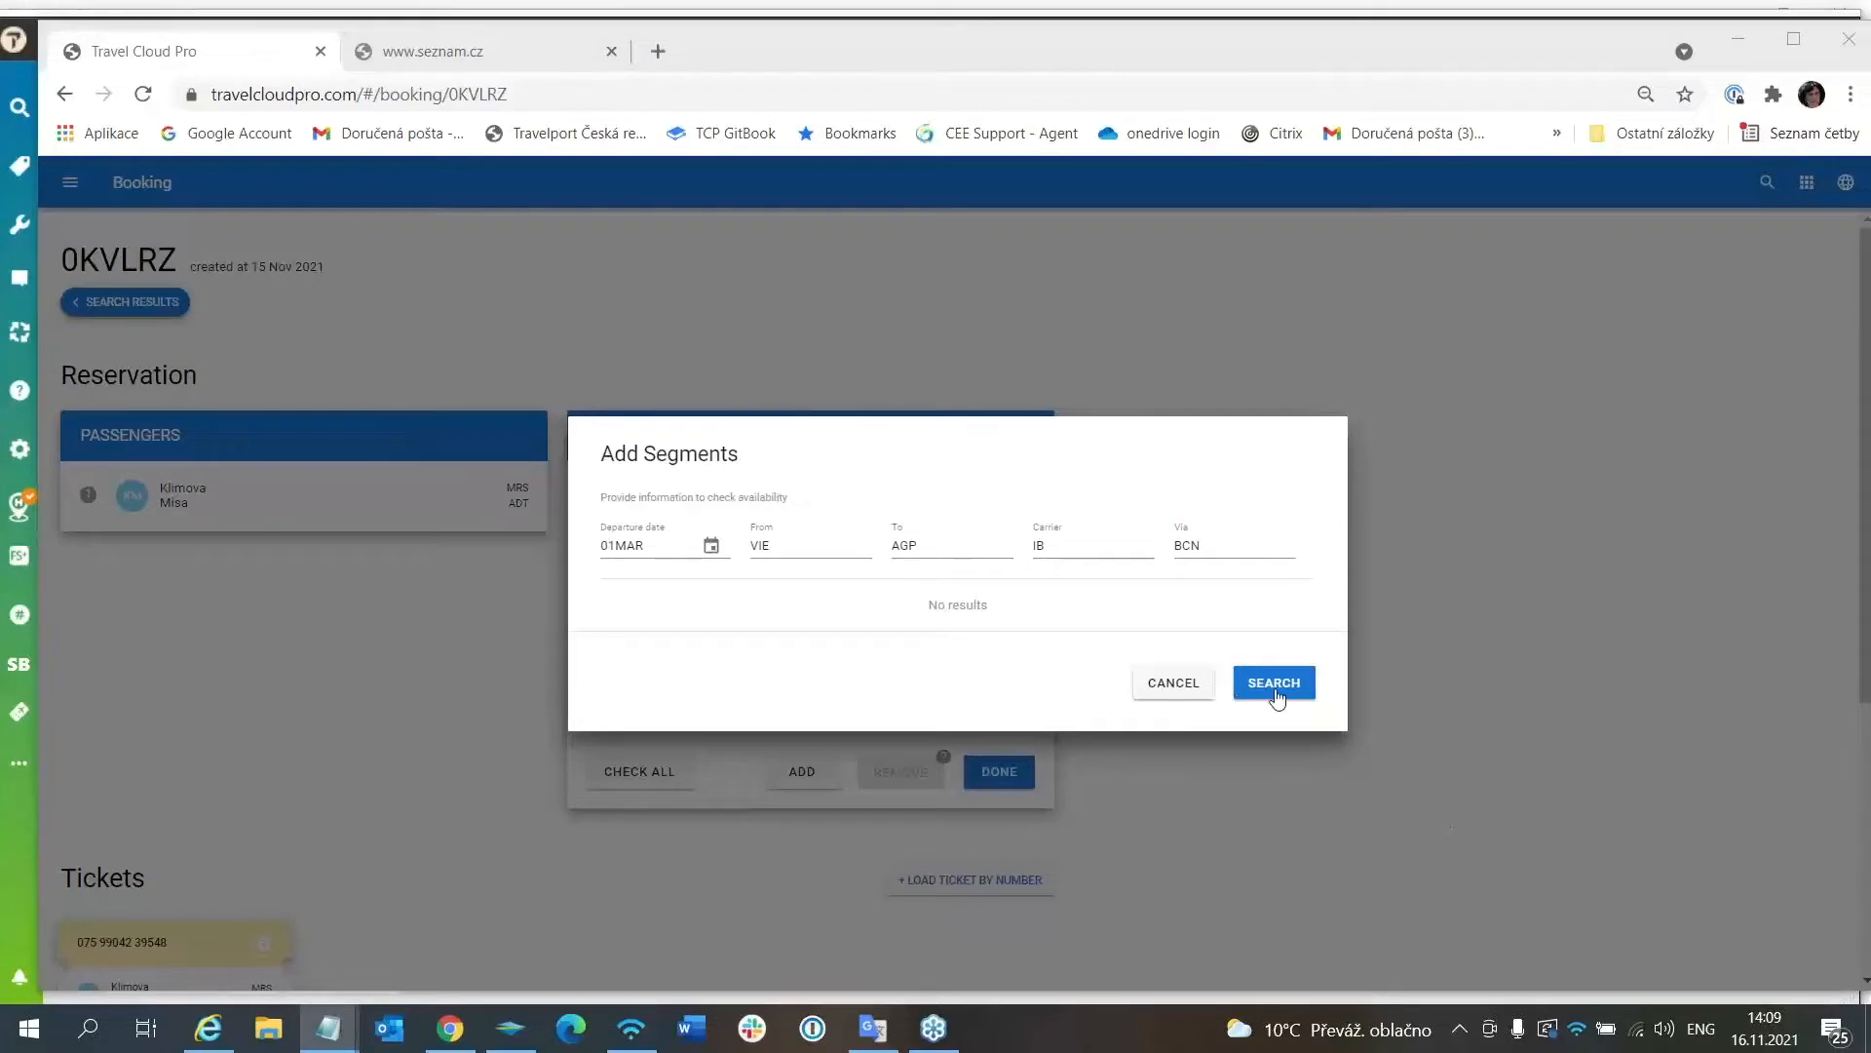
# Search and add 01MAR flights IB5684 VIE→BCN and IB5165 BCN→AGP in F class.
pyautogui.click(1283, 685)
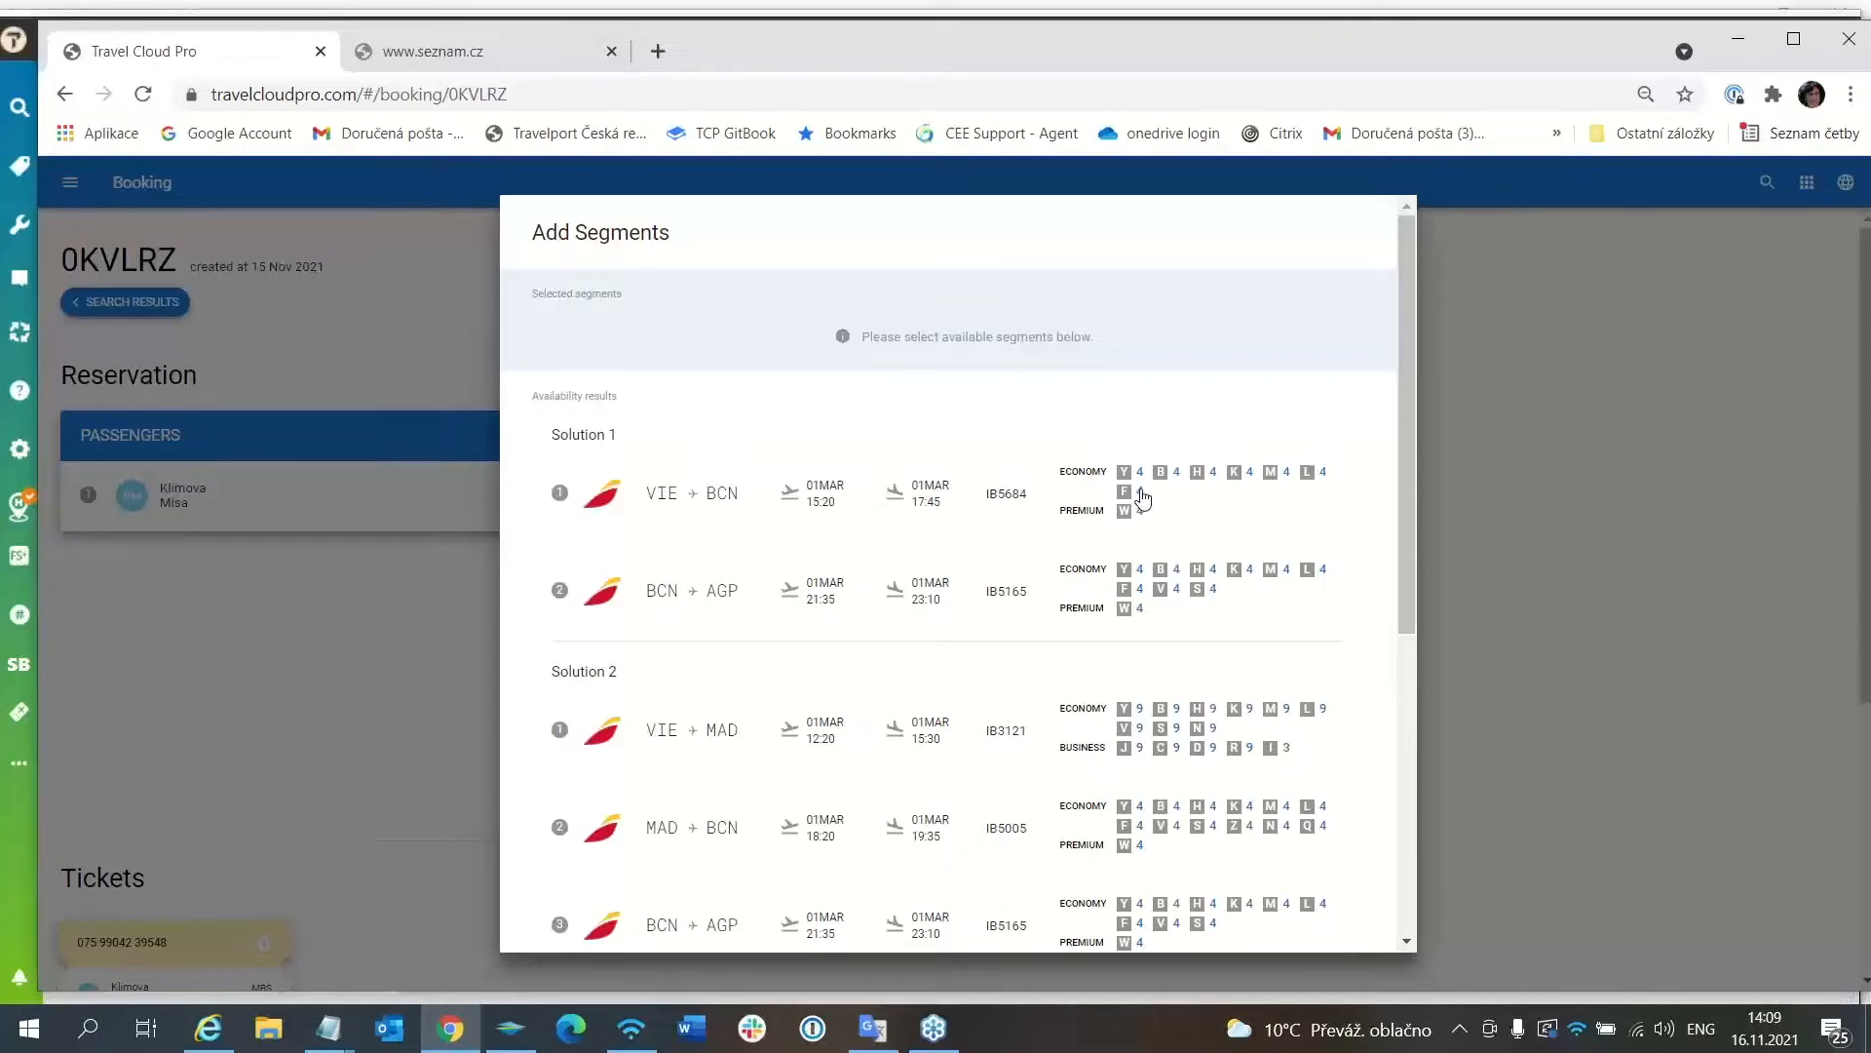
pyautogui.click(1142, 494)
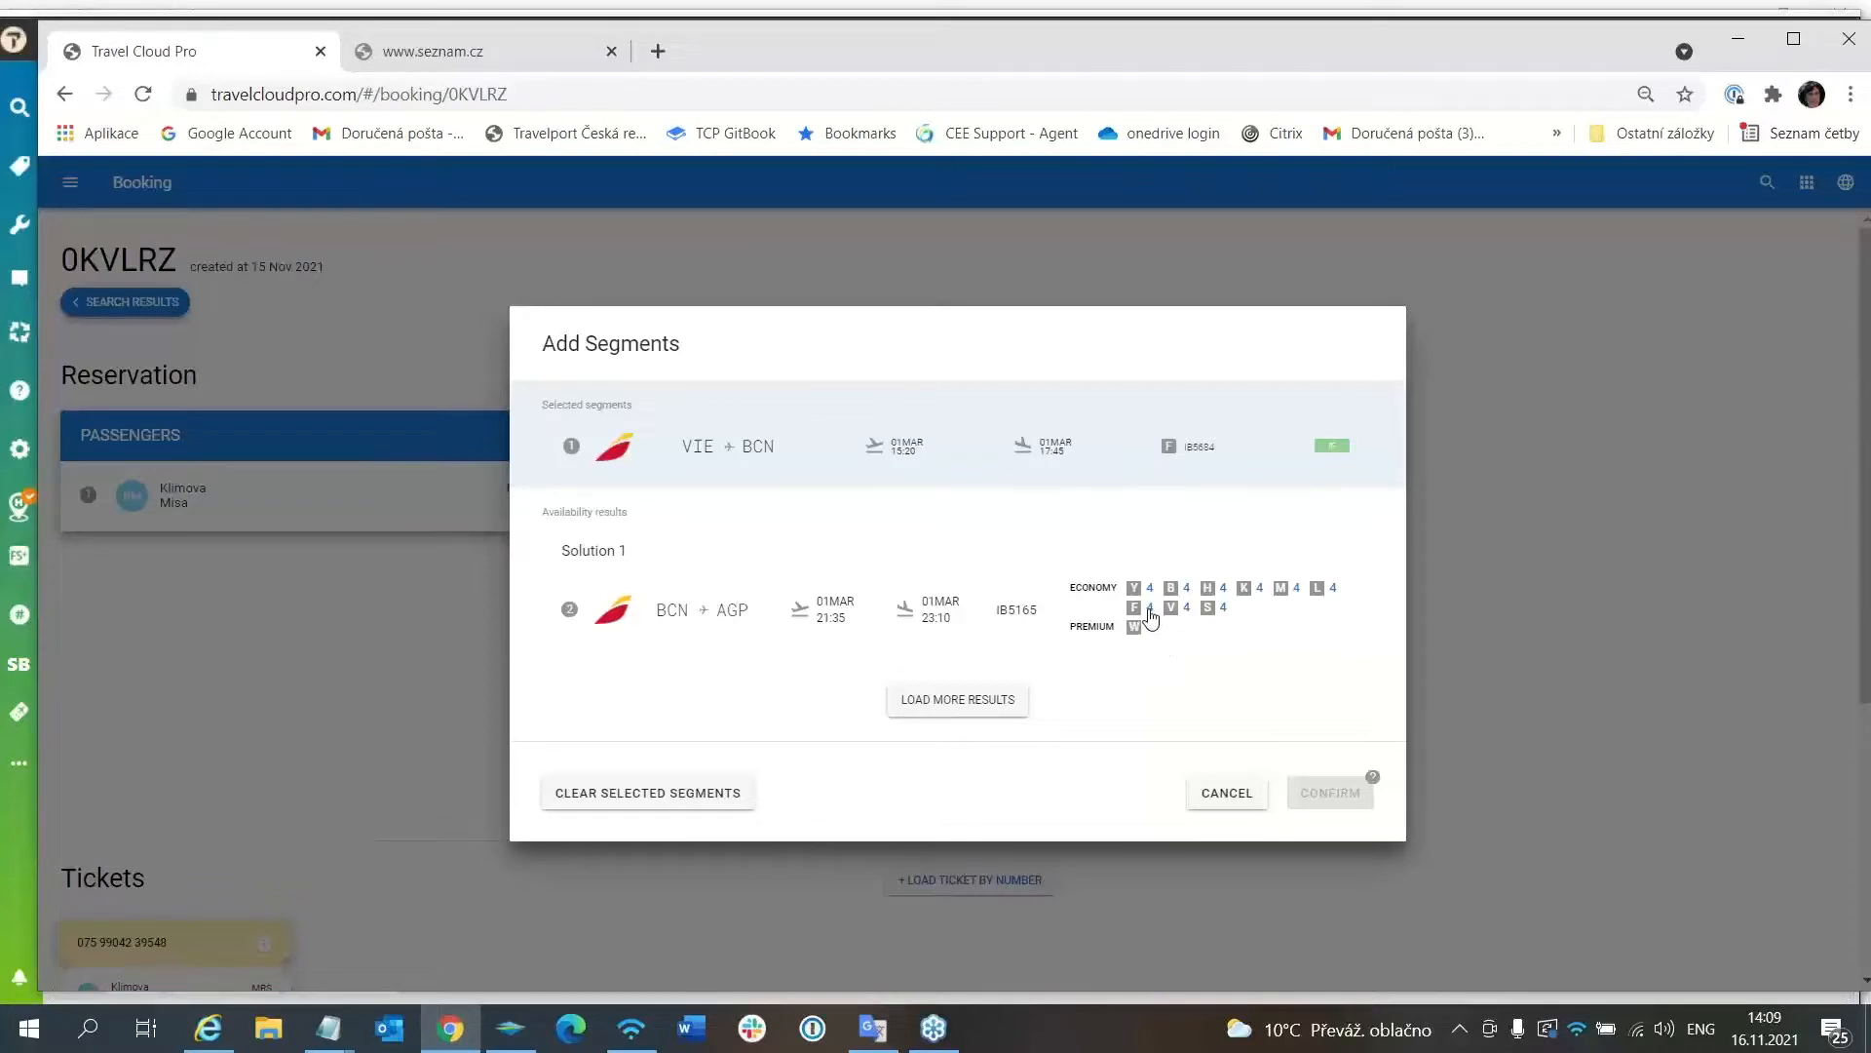
pyautogui.click(1154, 611)
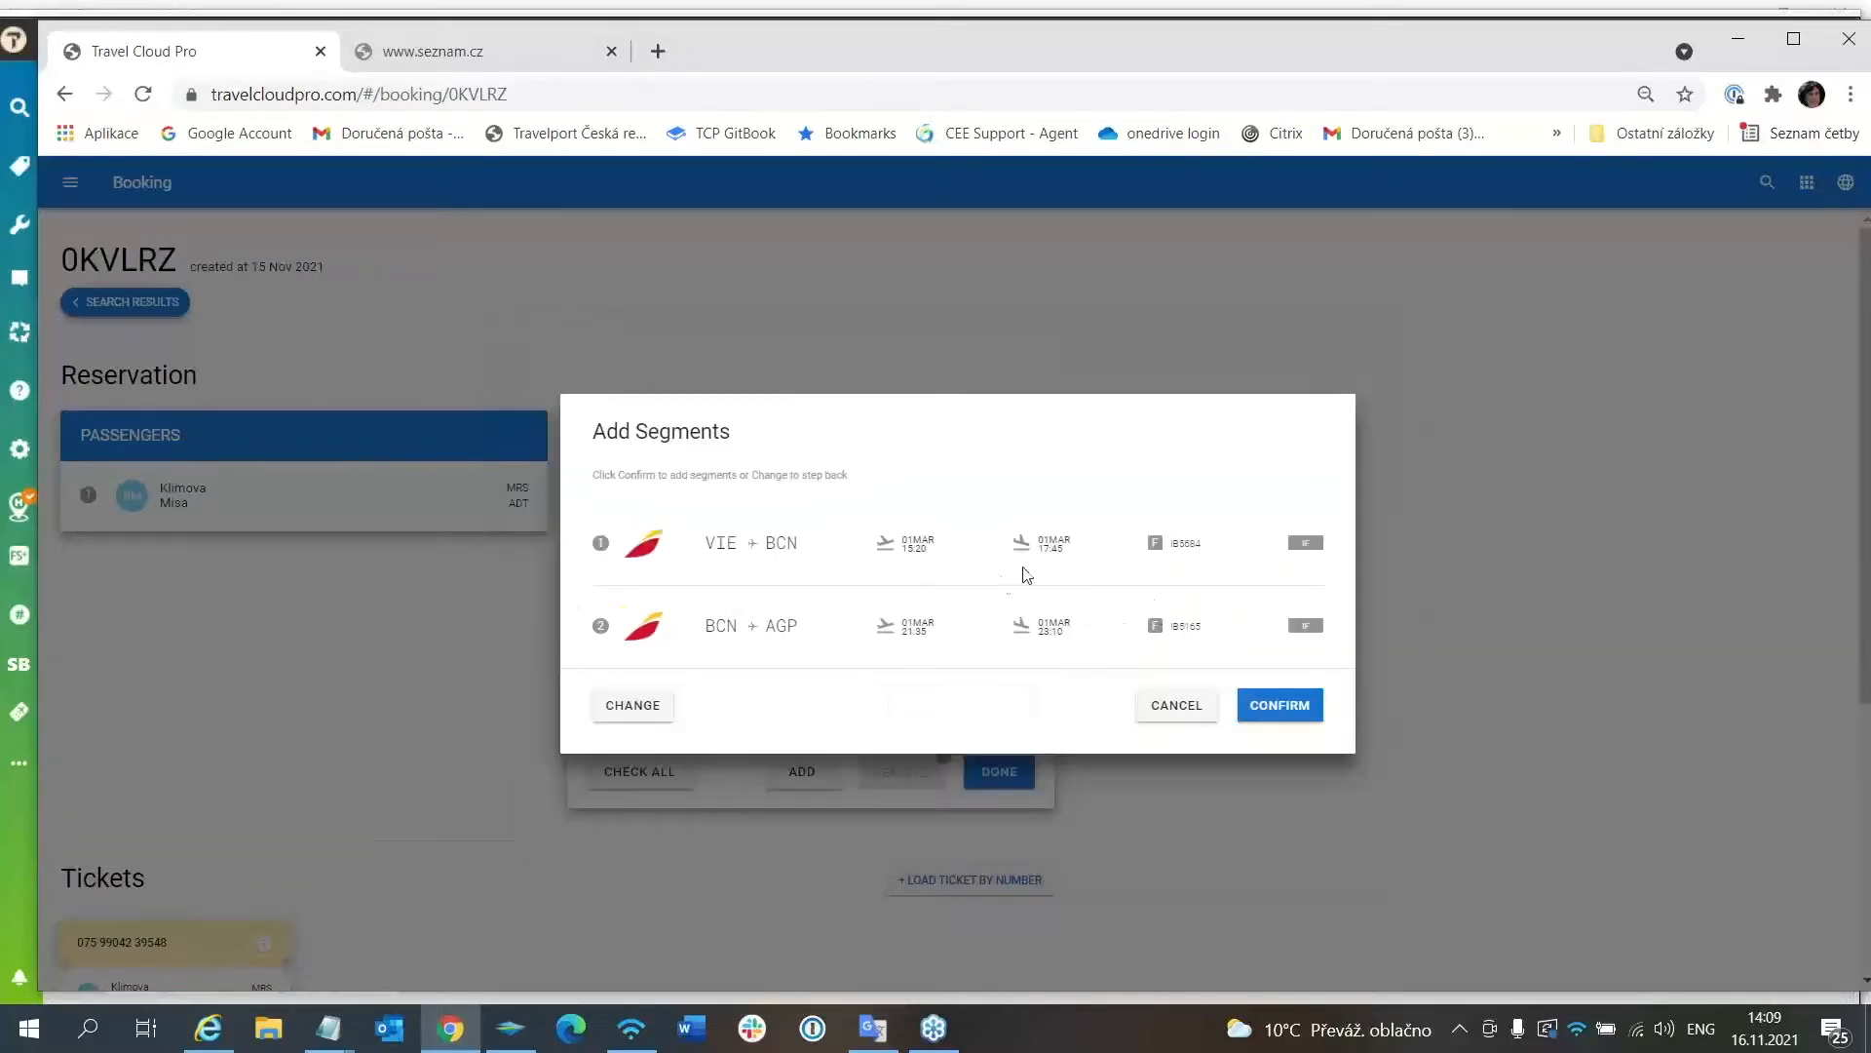
pyautogui.click(1289, 708)
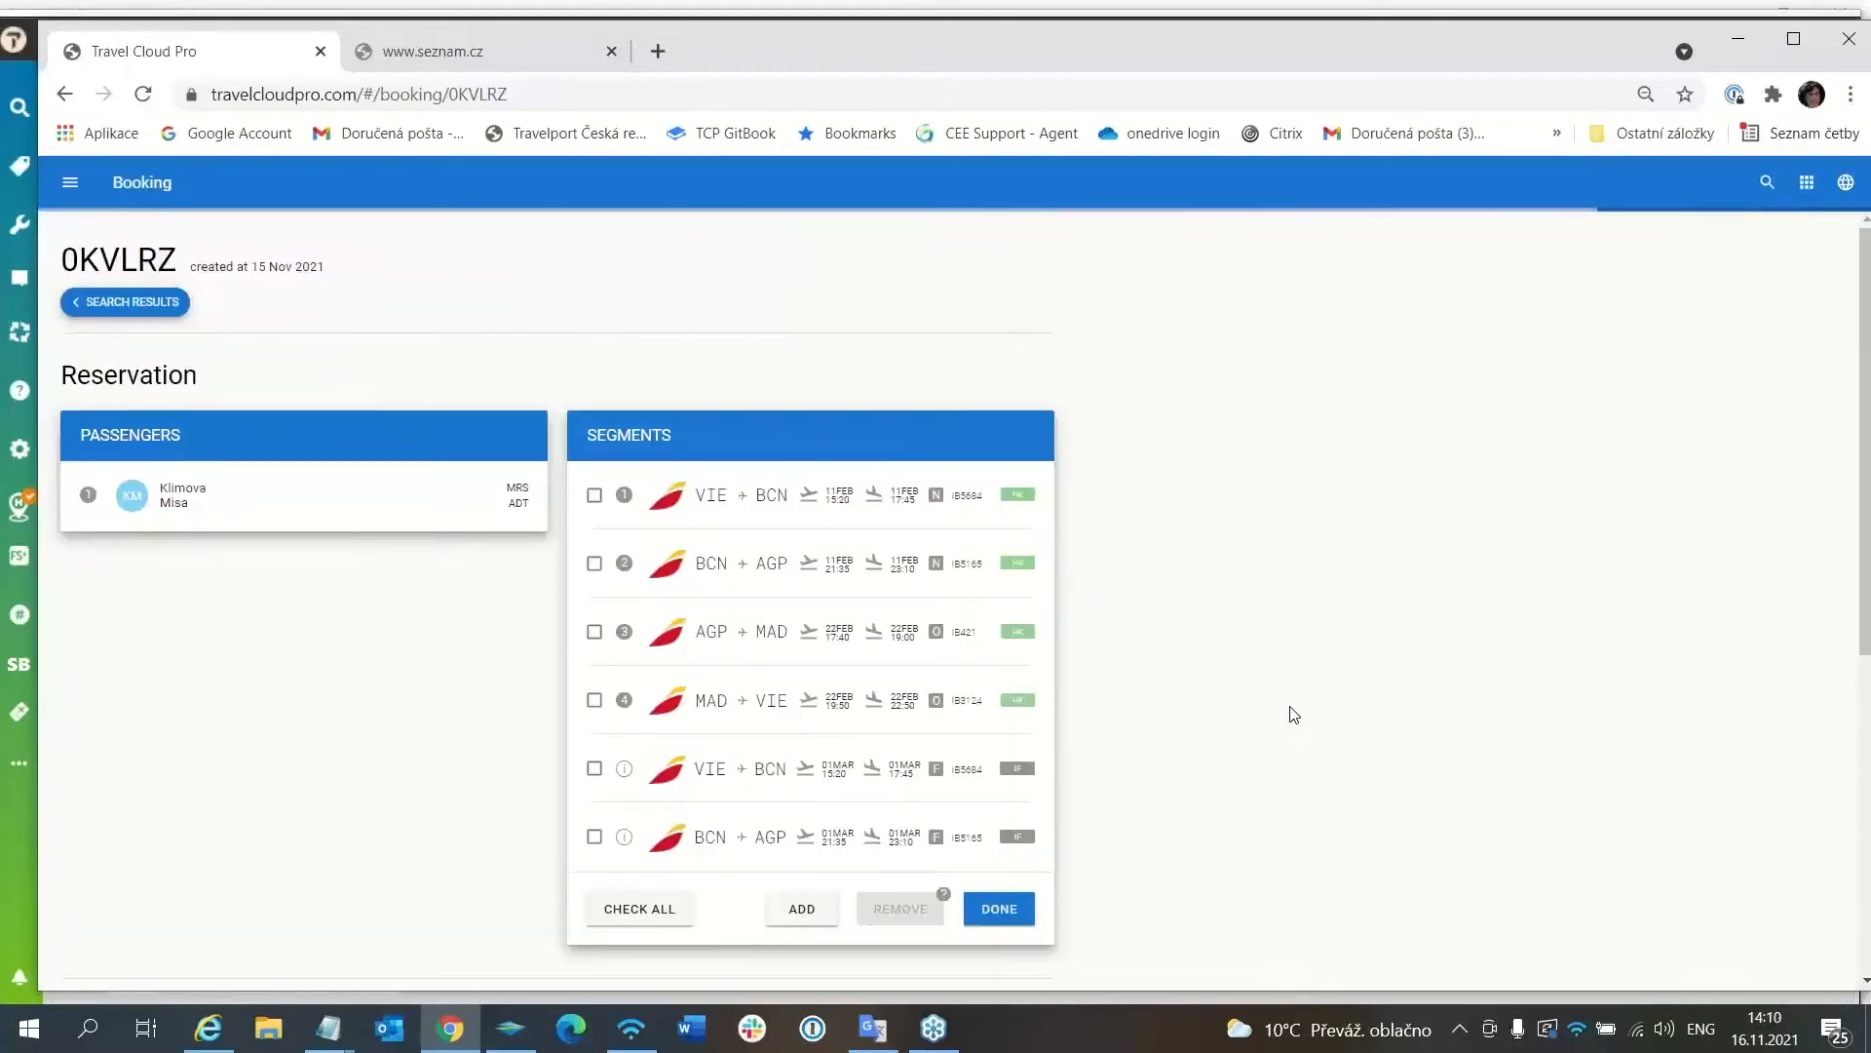
# Fill a new Add Segments search for 11MAR from AGP to VIE.
pyautogui.click(803, 908)
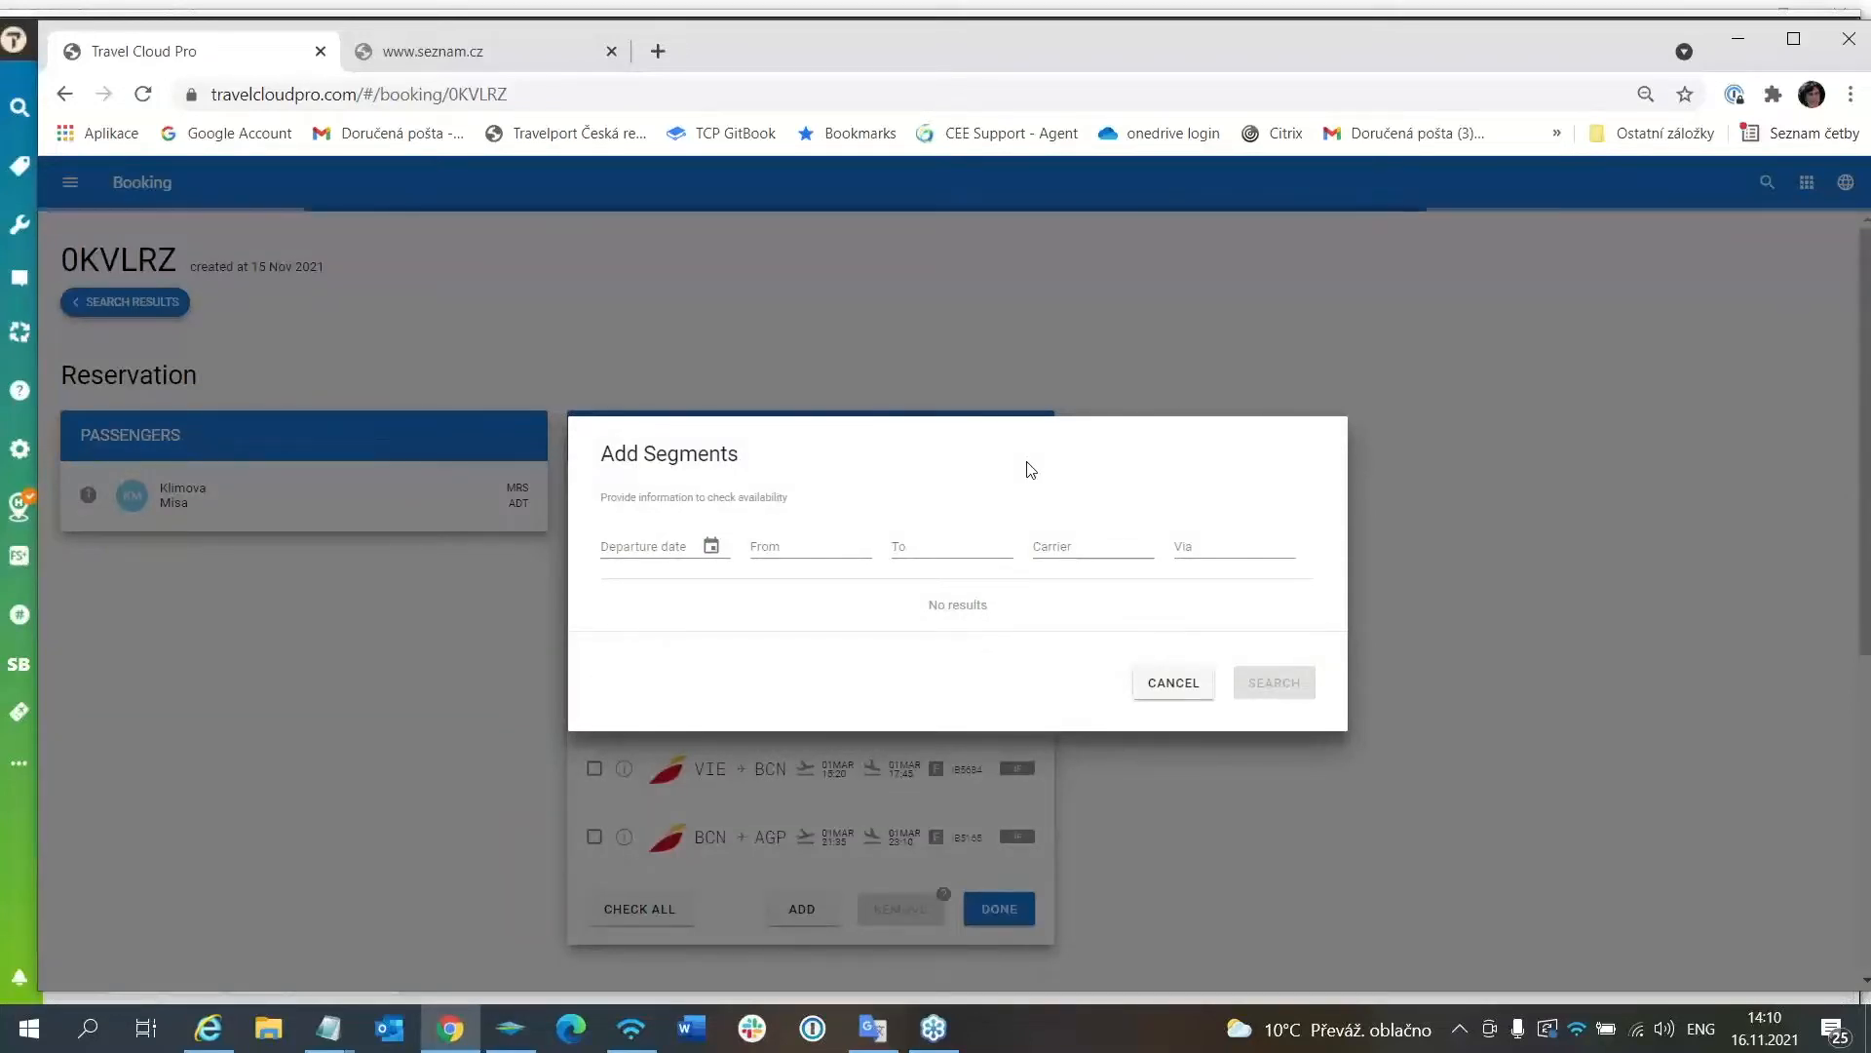
pyautogui.click(603, 547)
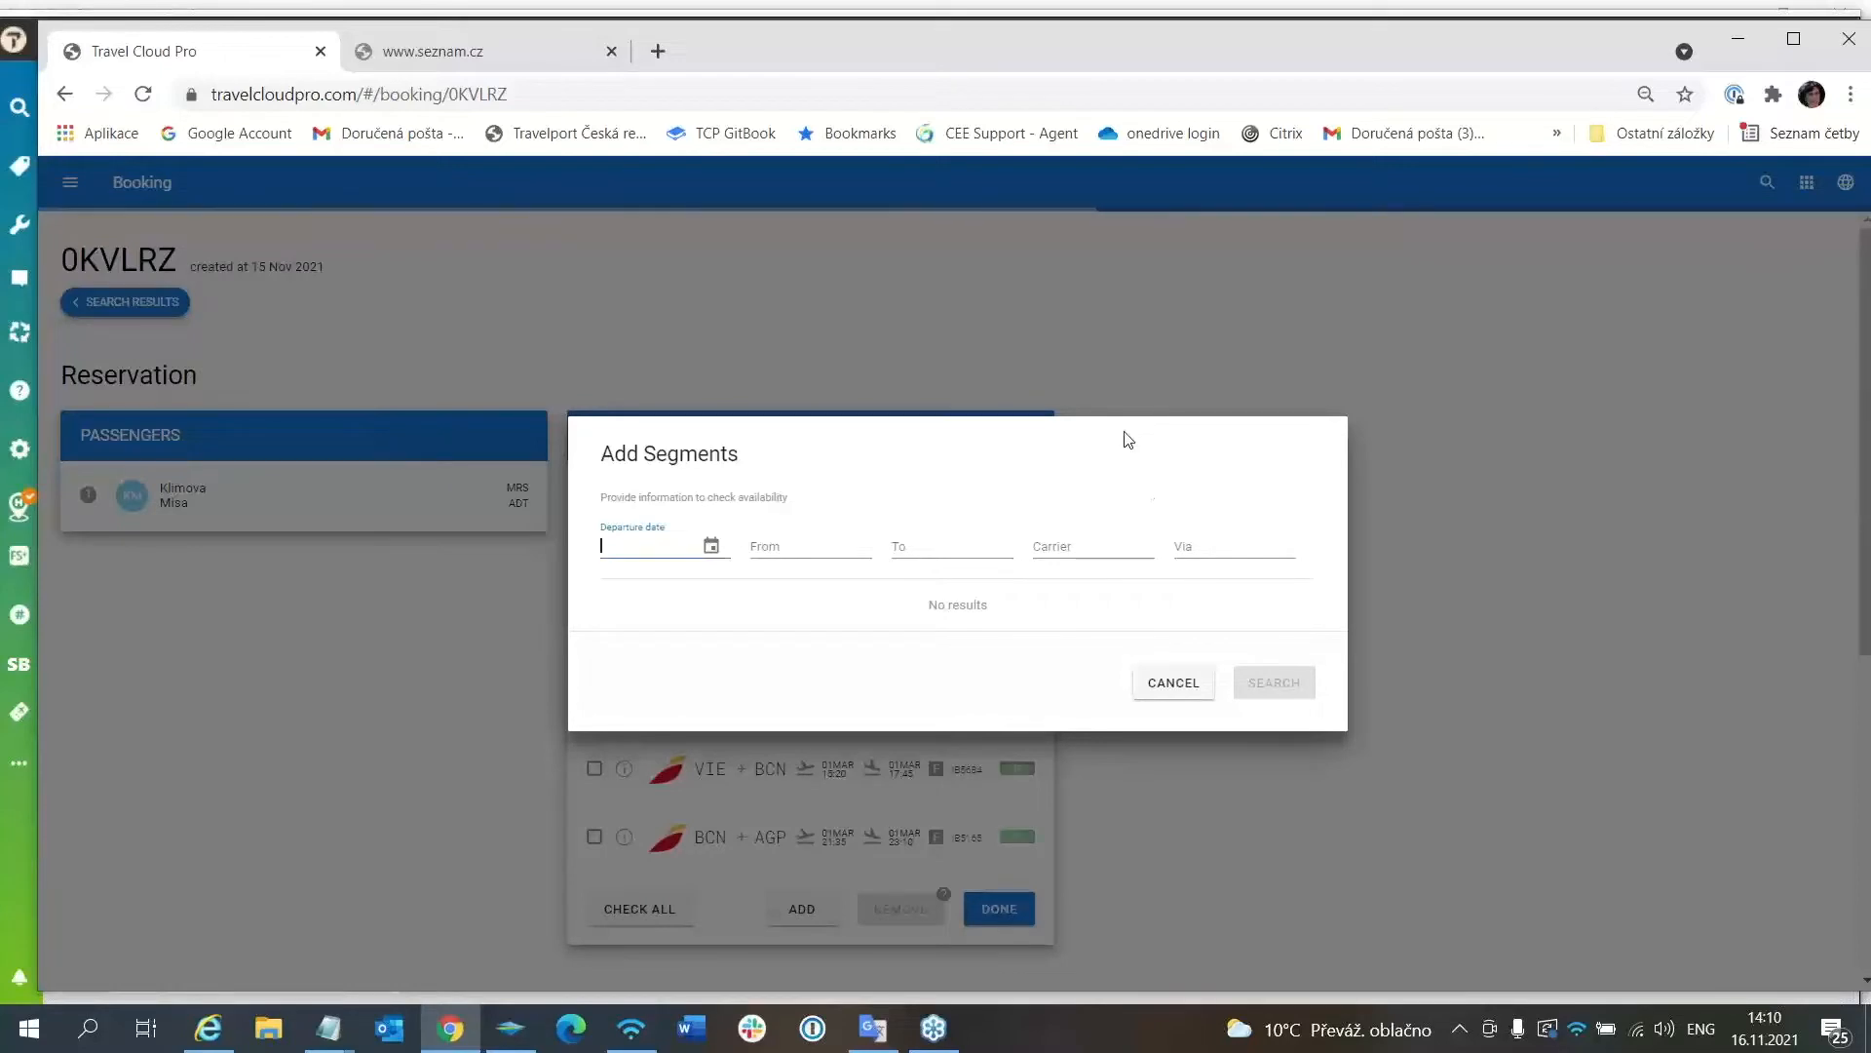
pyautogui.write('11')
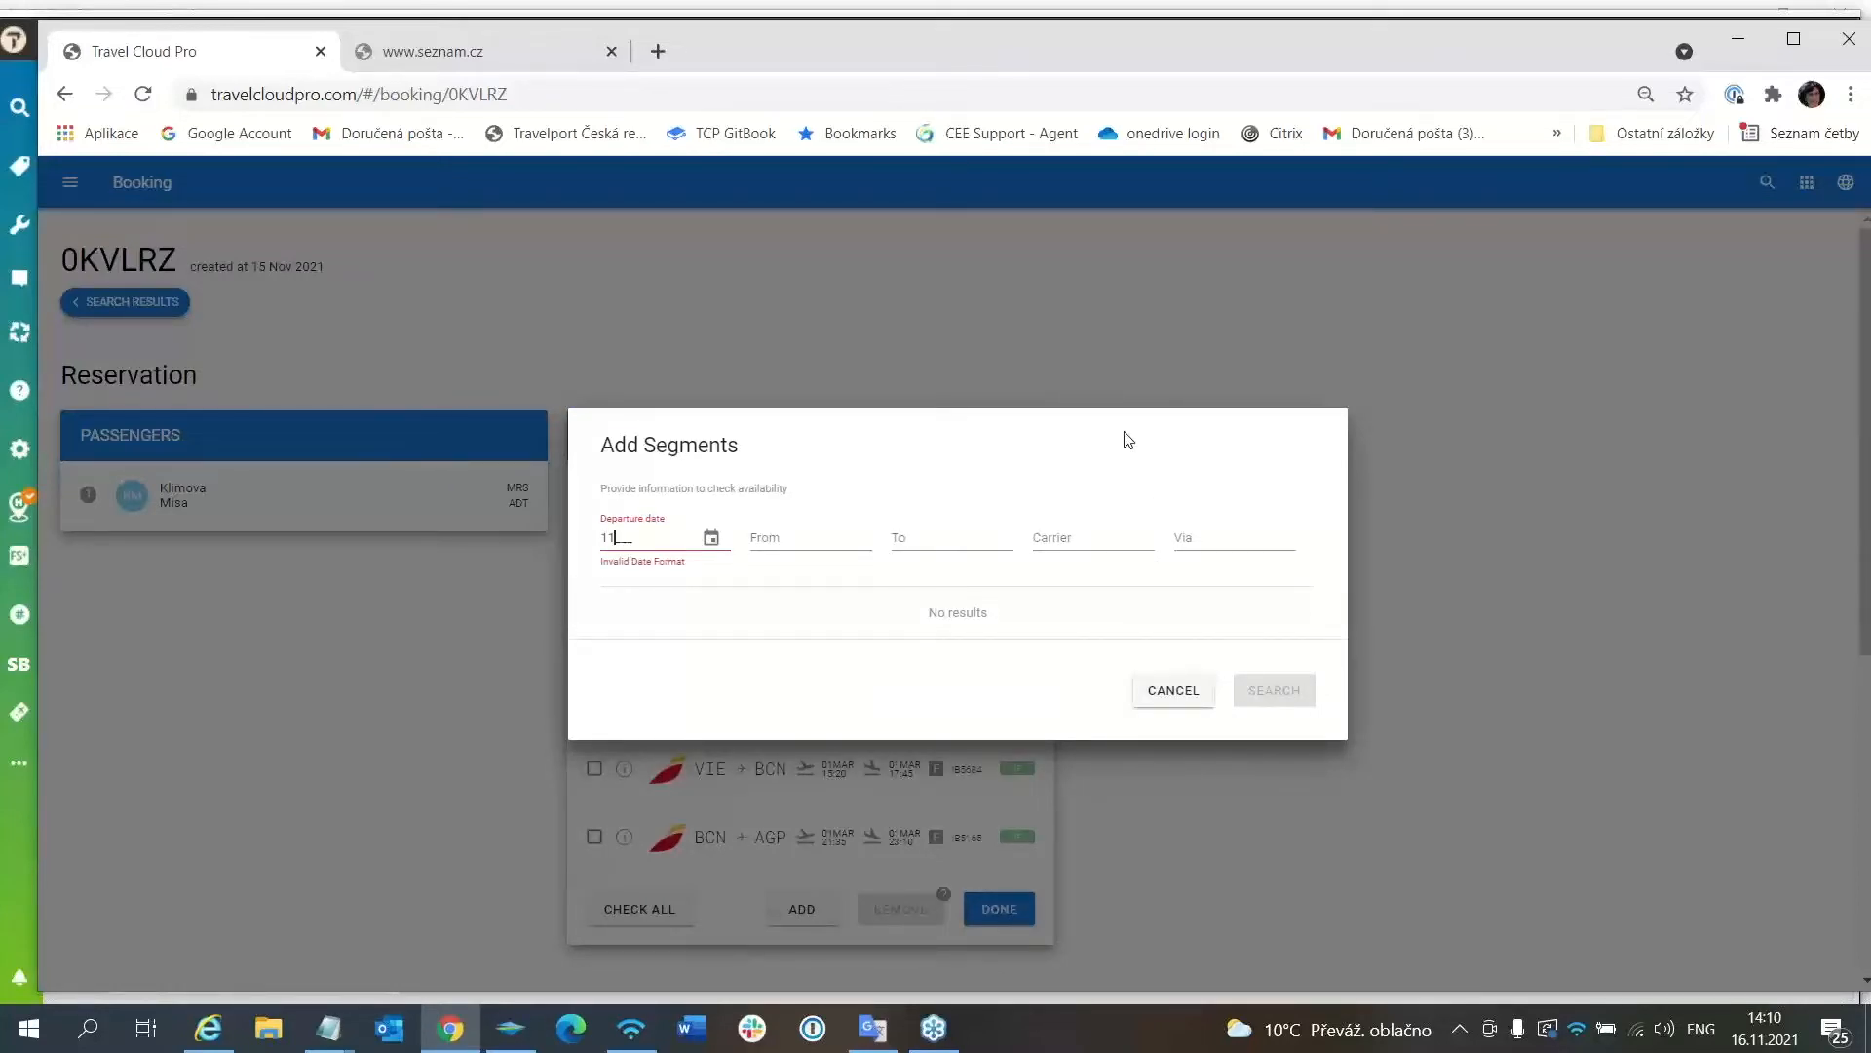
pyautogui.write('MAR')
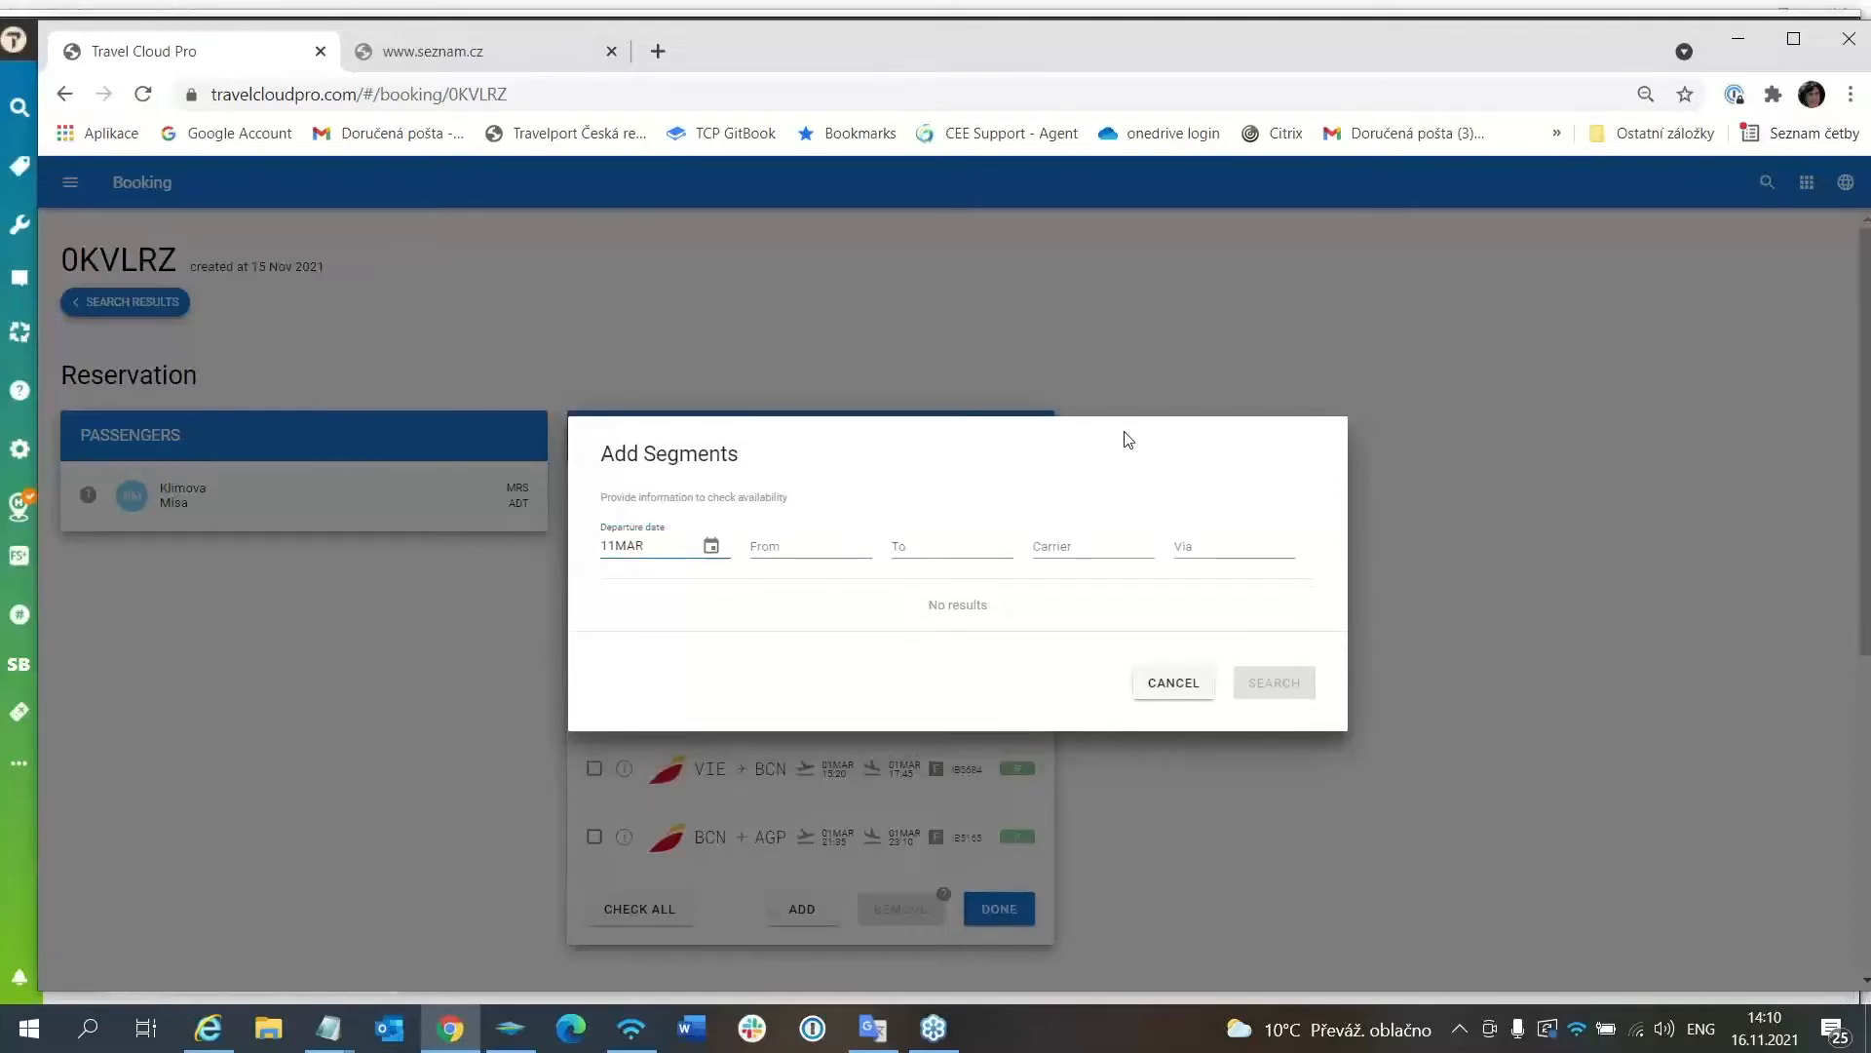
pyautogui.press('Tab')
pyautogui.press('Tab')
pyautogui.write('A')
pyautogui.press('Tab')
pyautogui.write('VIE')
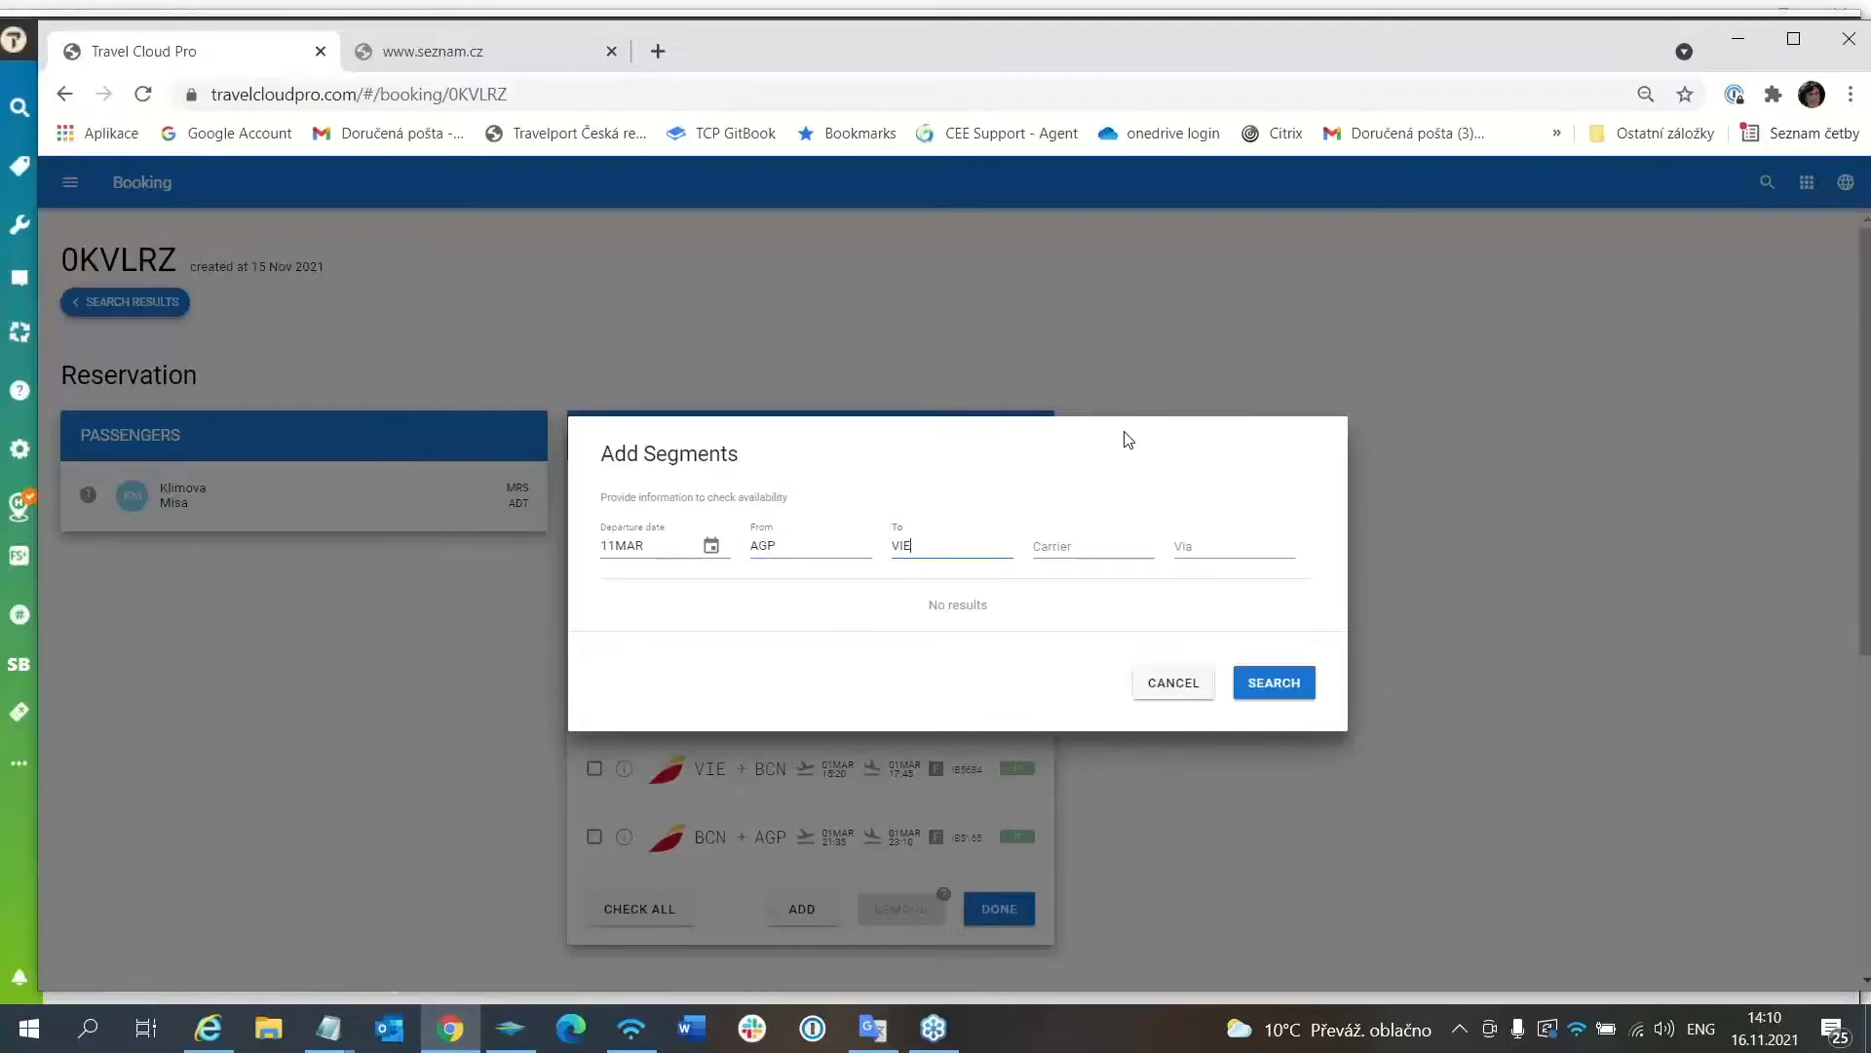
pyautogui.press('Tab')
pyautogui.press('Tab')
# Search and add return flights IB5166 AGP→BCN and IB5683 BCN→VIE in F class.
pyautogui.click(1275, 683)
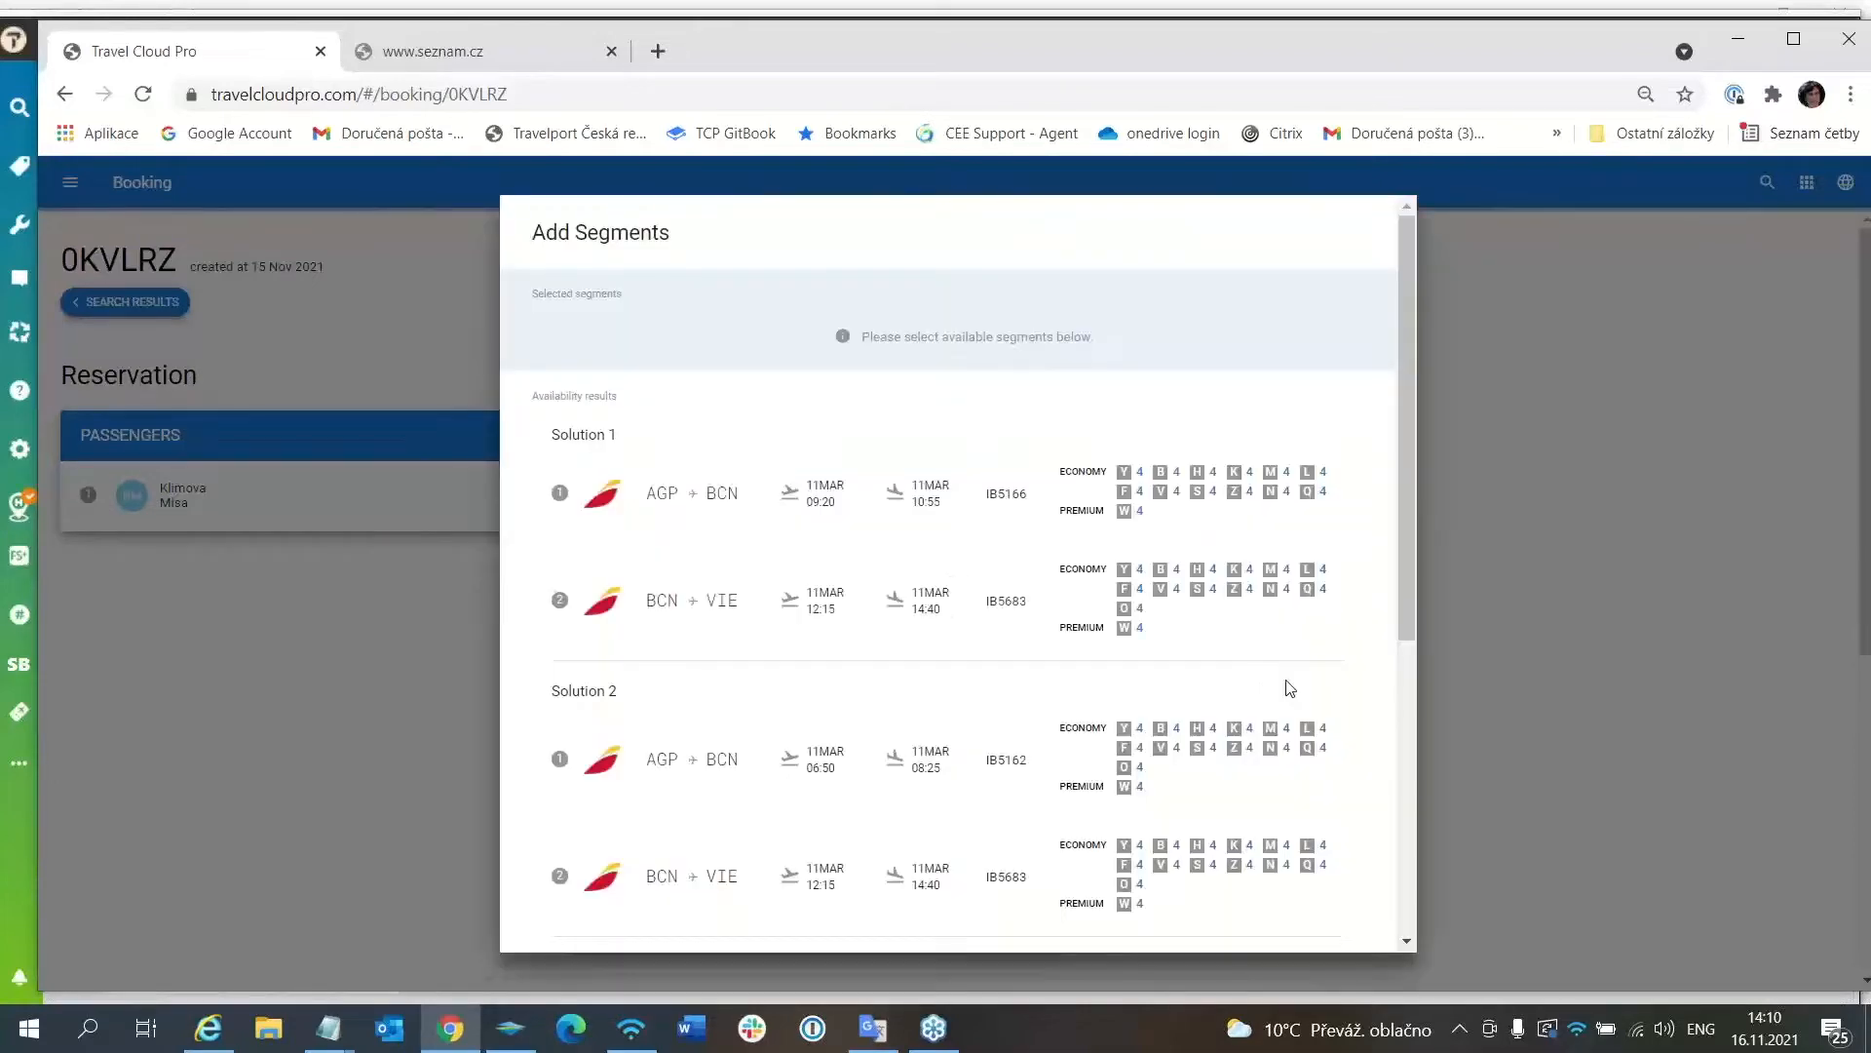
pyautogui.click(1138, 494)
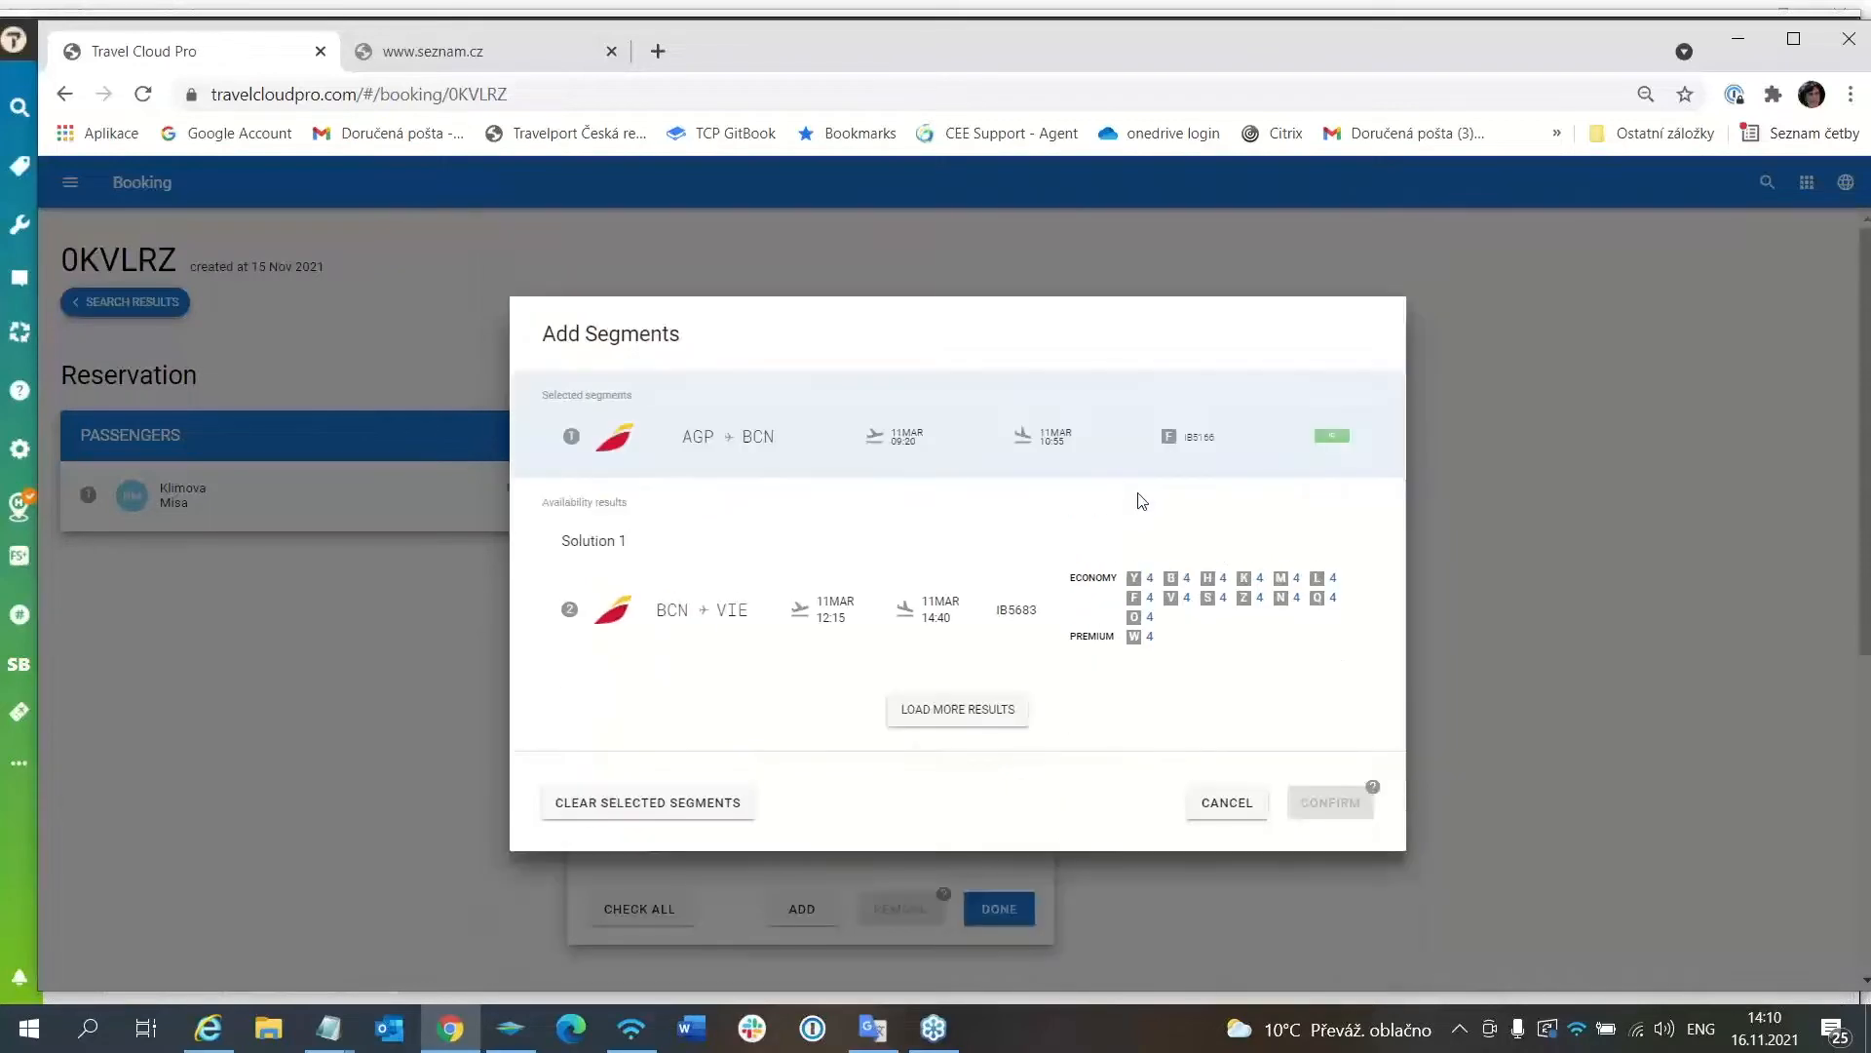
pyautogui.click(1146, 598)
pyautogui.click(1280, 704)
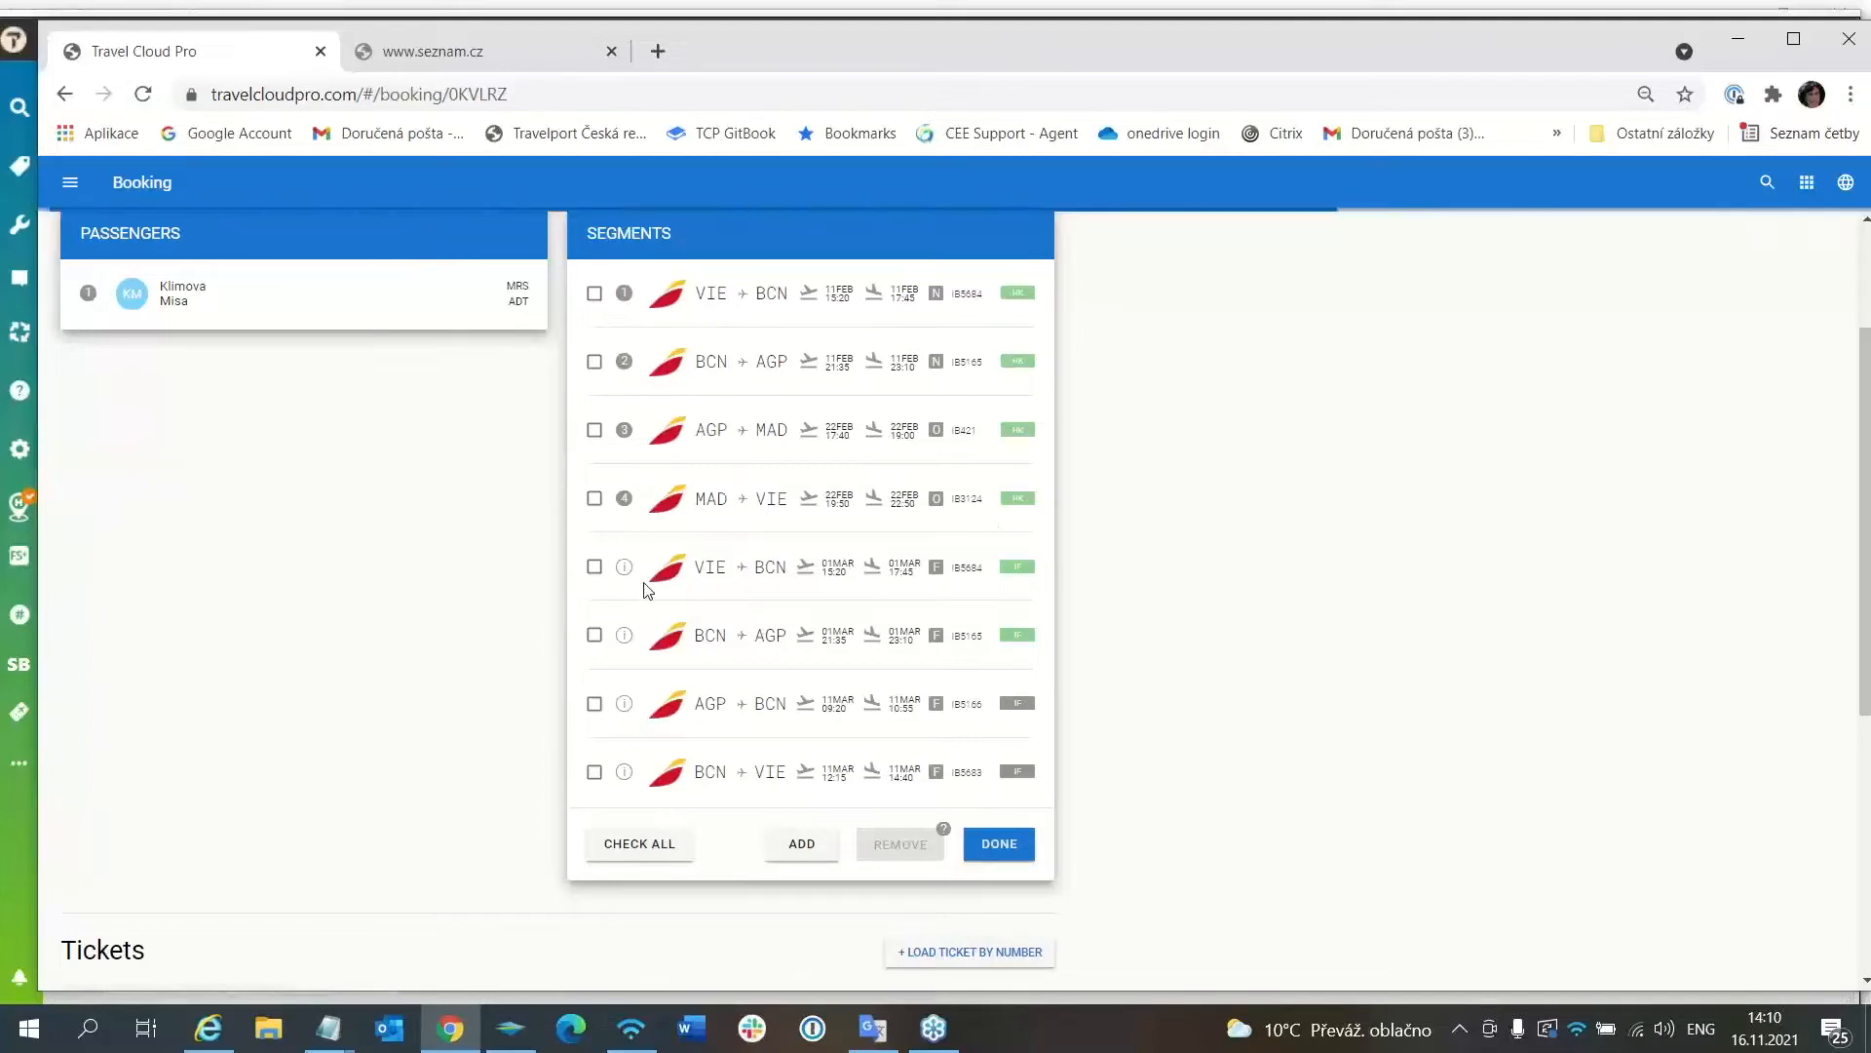
pyautogui.click(1001, 848)
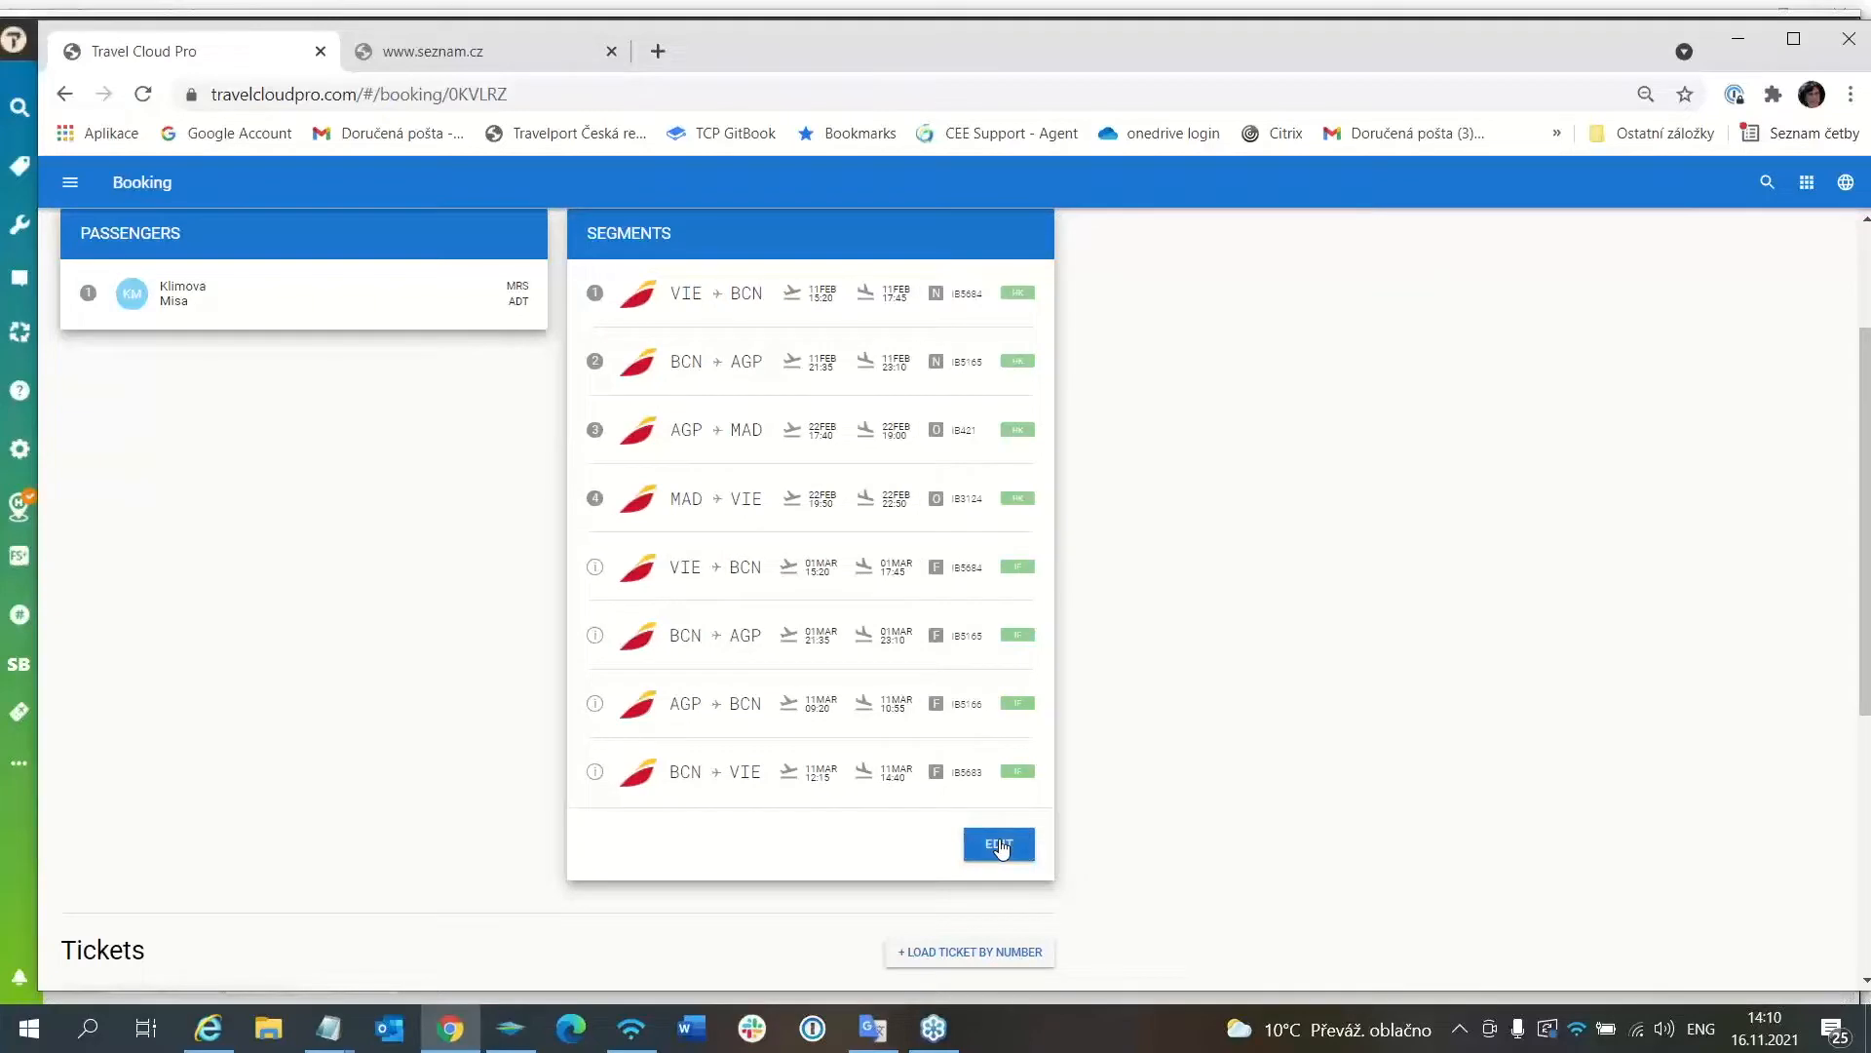
pyautogui.scroll(-4, 1081, 791)
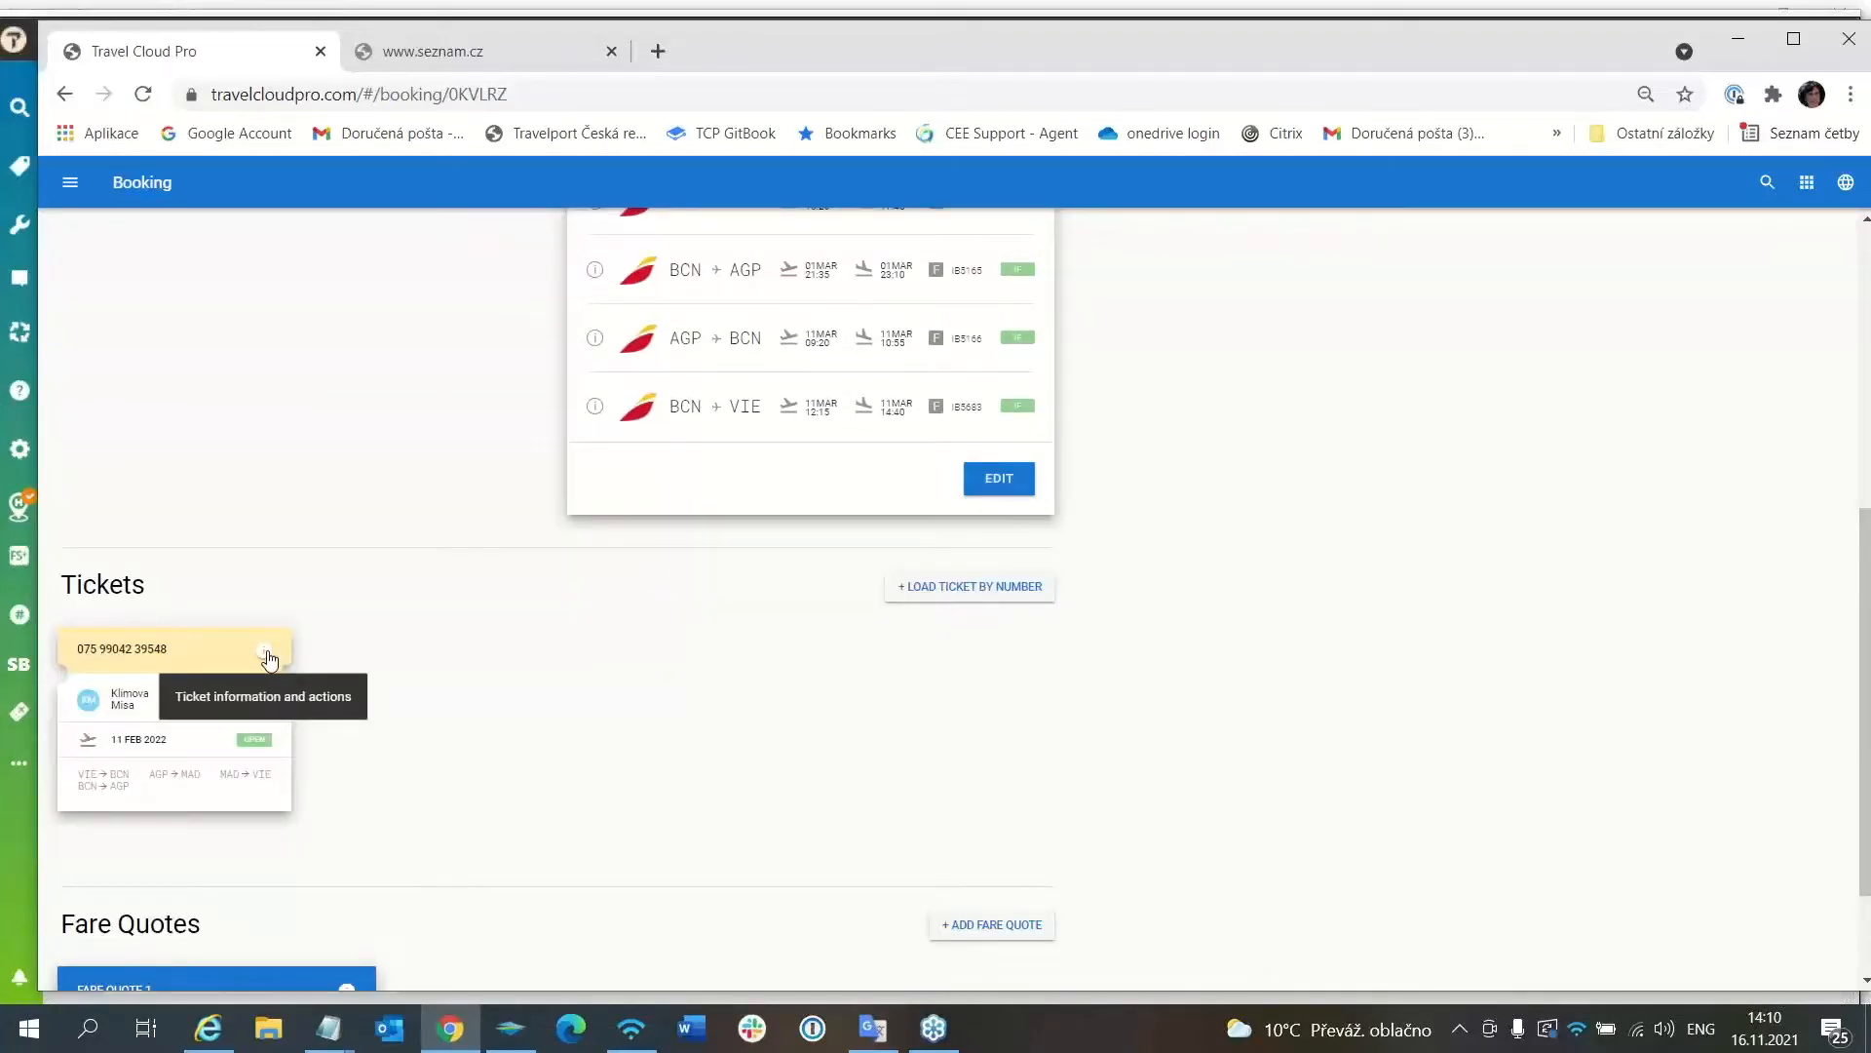
pyautogui.scroll(-2, 605, 708)
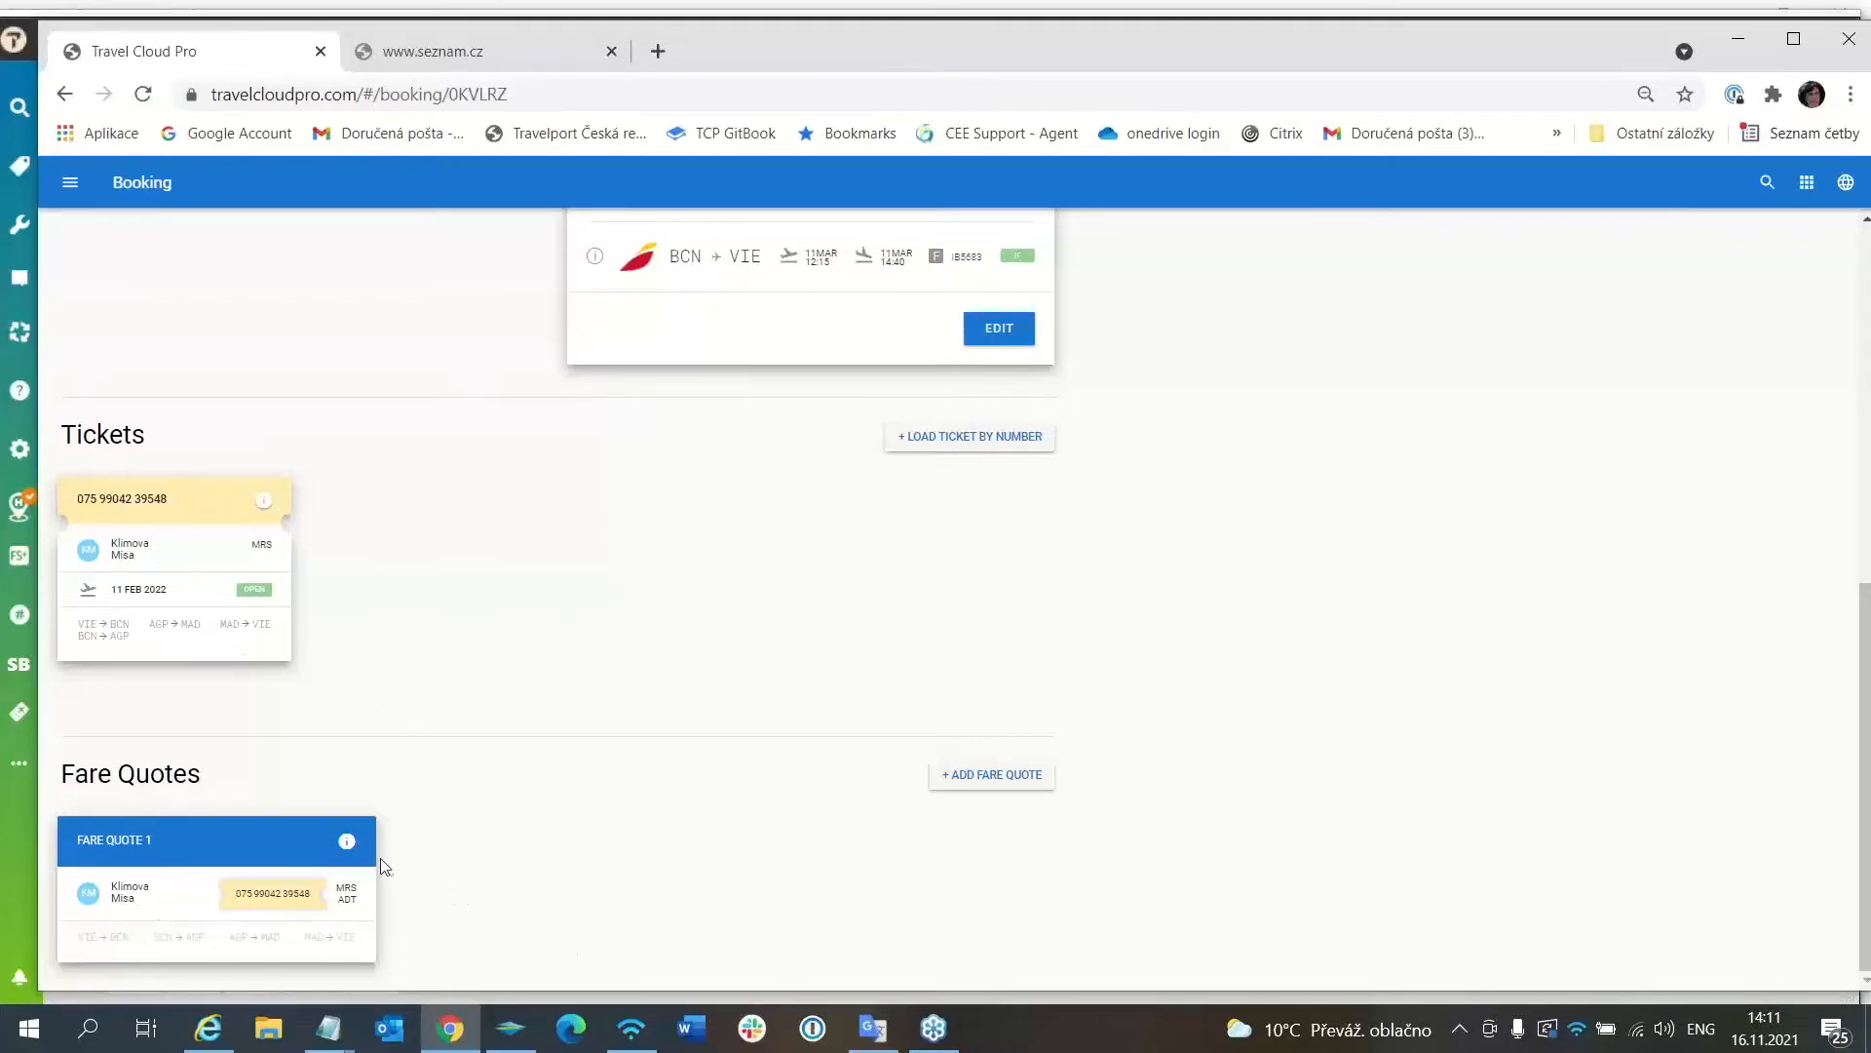
pyautogui.click(266, 505)
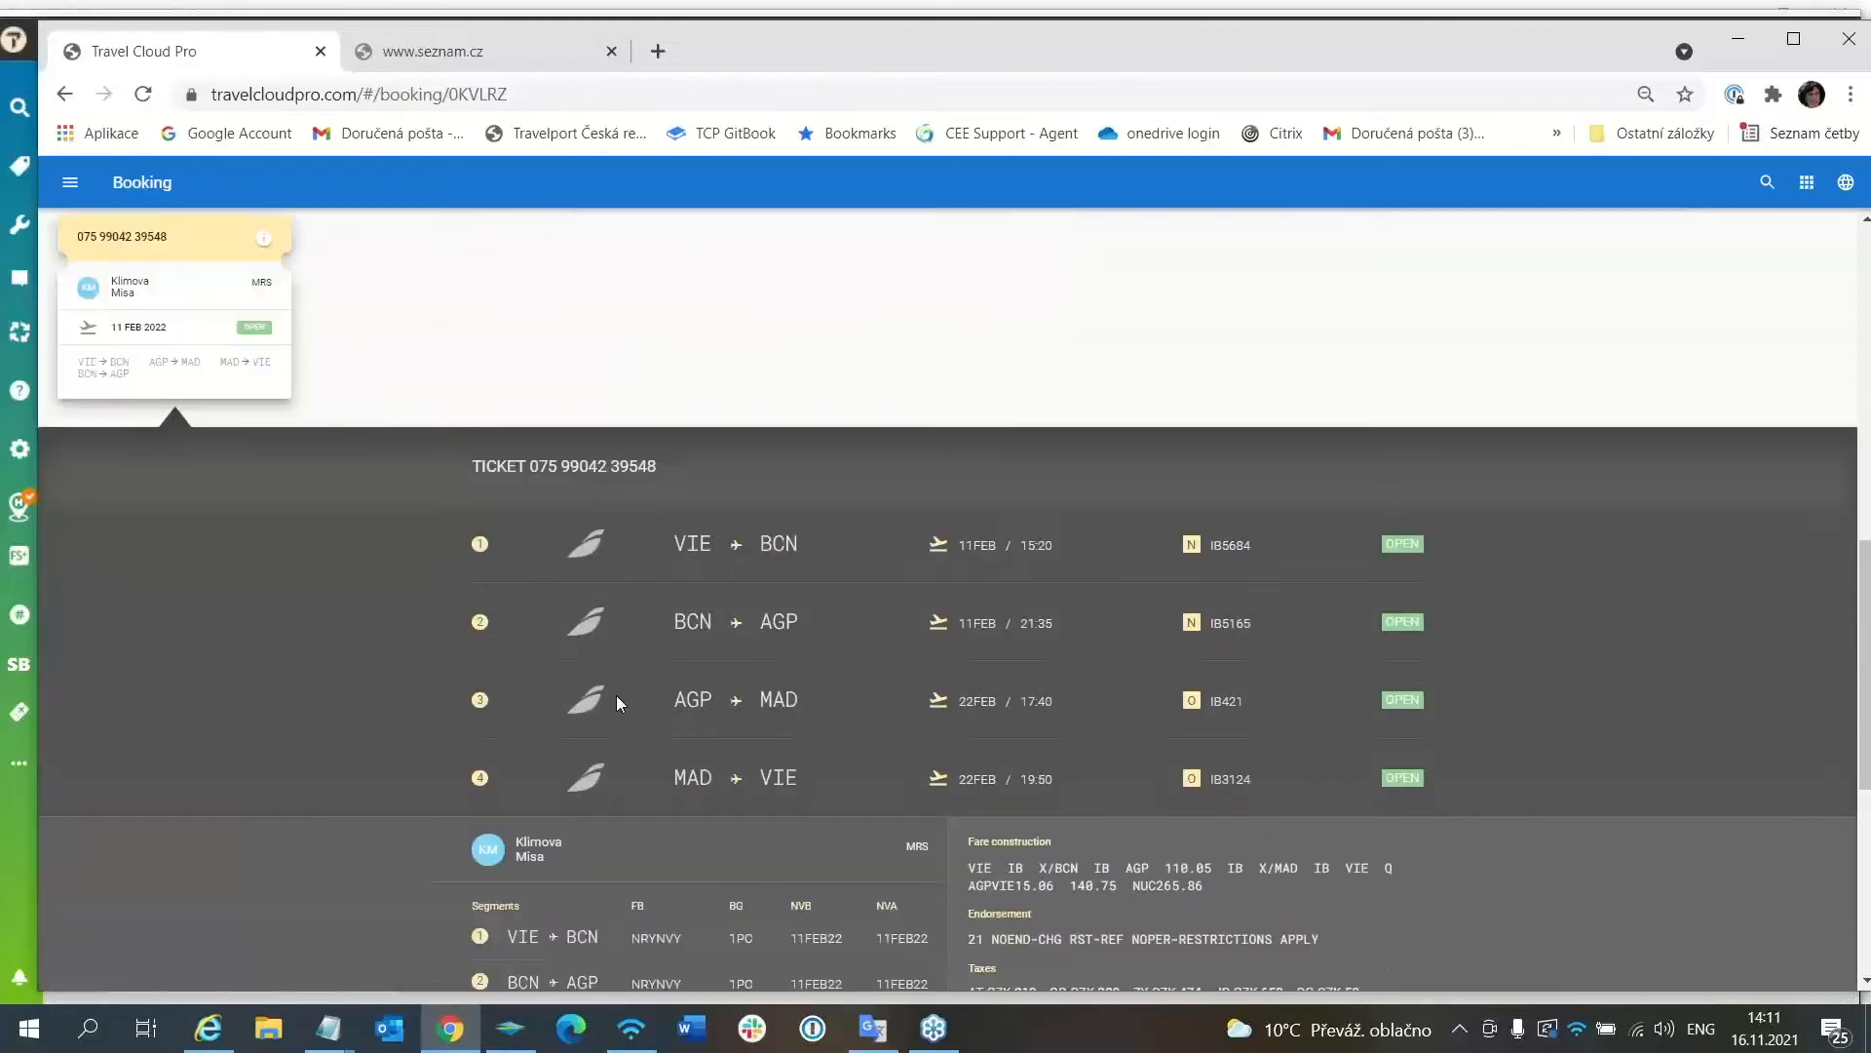
pyautogui.scroll(-5, 701, 777)
# Start the exchange with a new fare quote and select the four March segments.
pyautogui.click(538, 951)
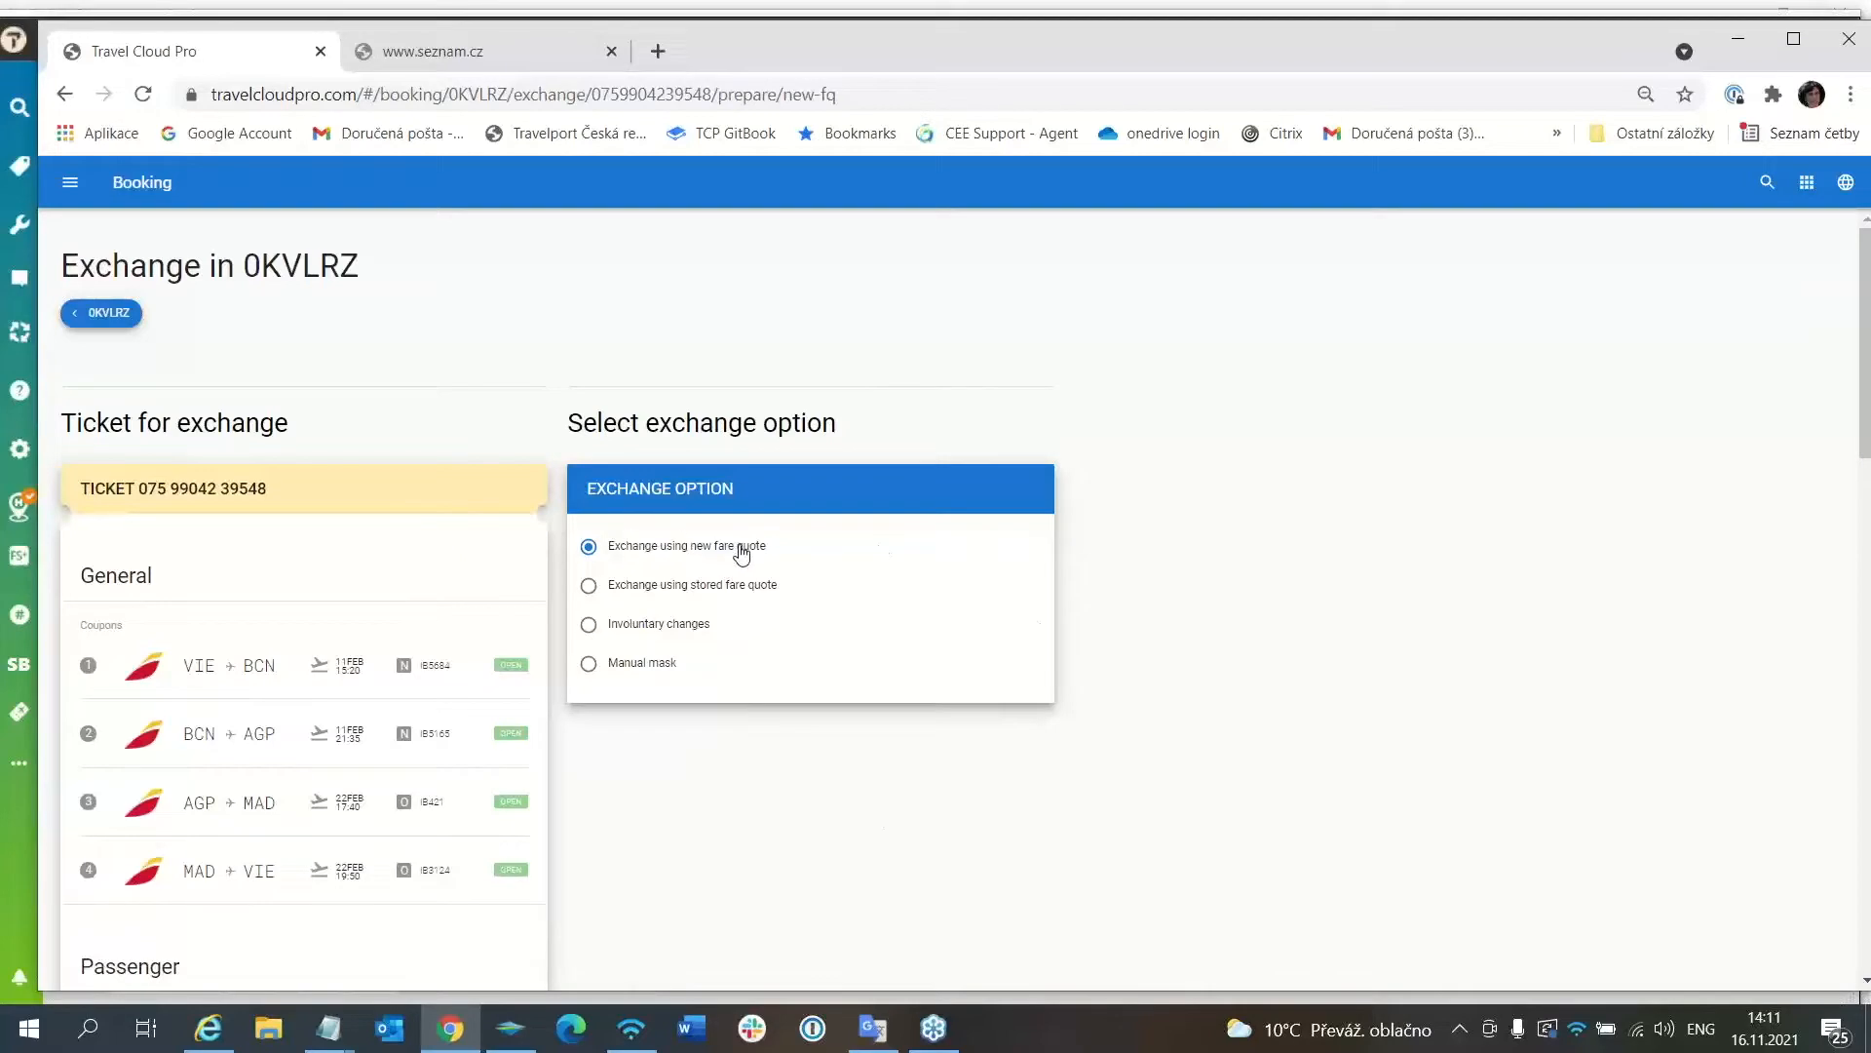
pyautogui.scroll(-8, 720, 807)
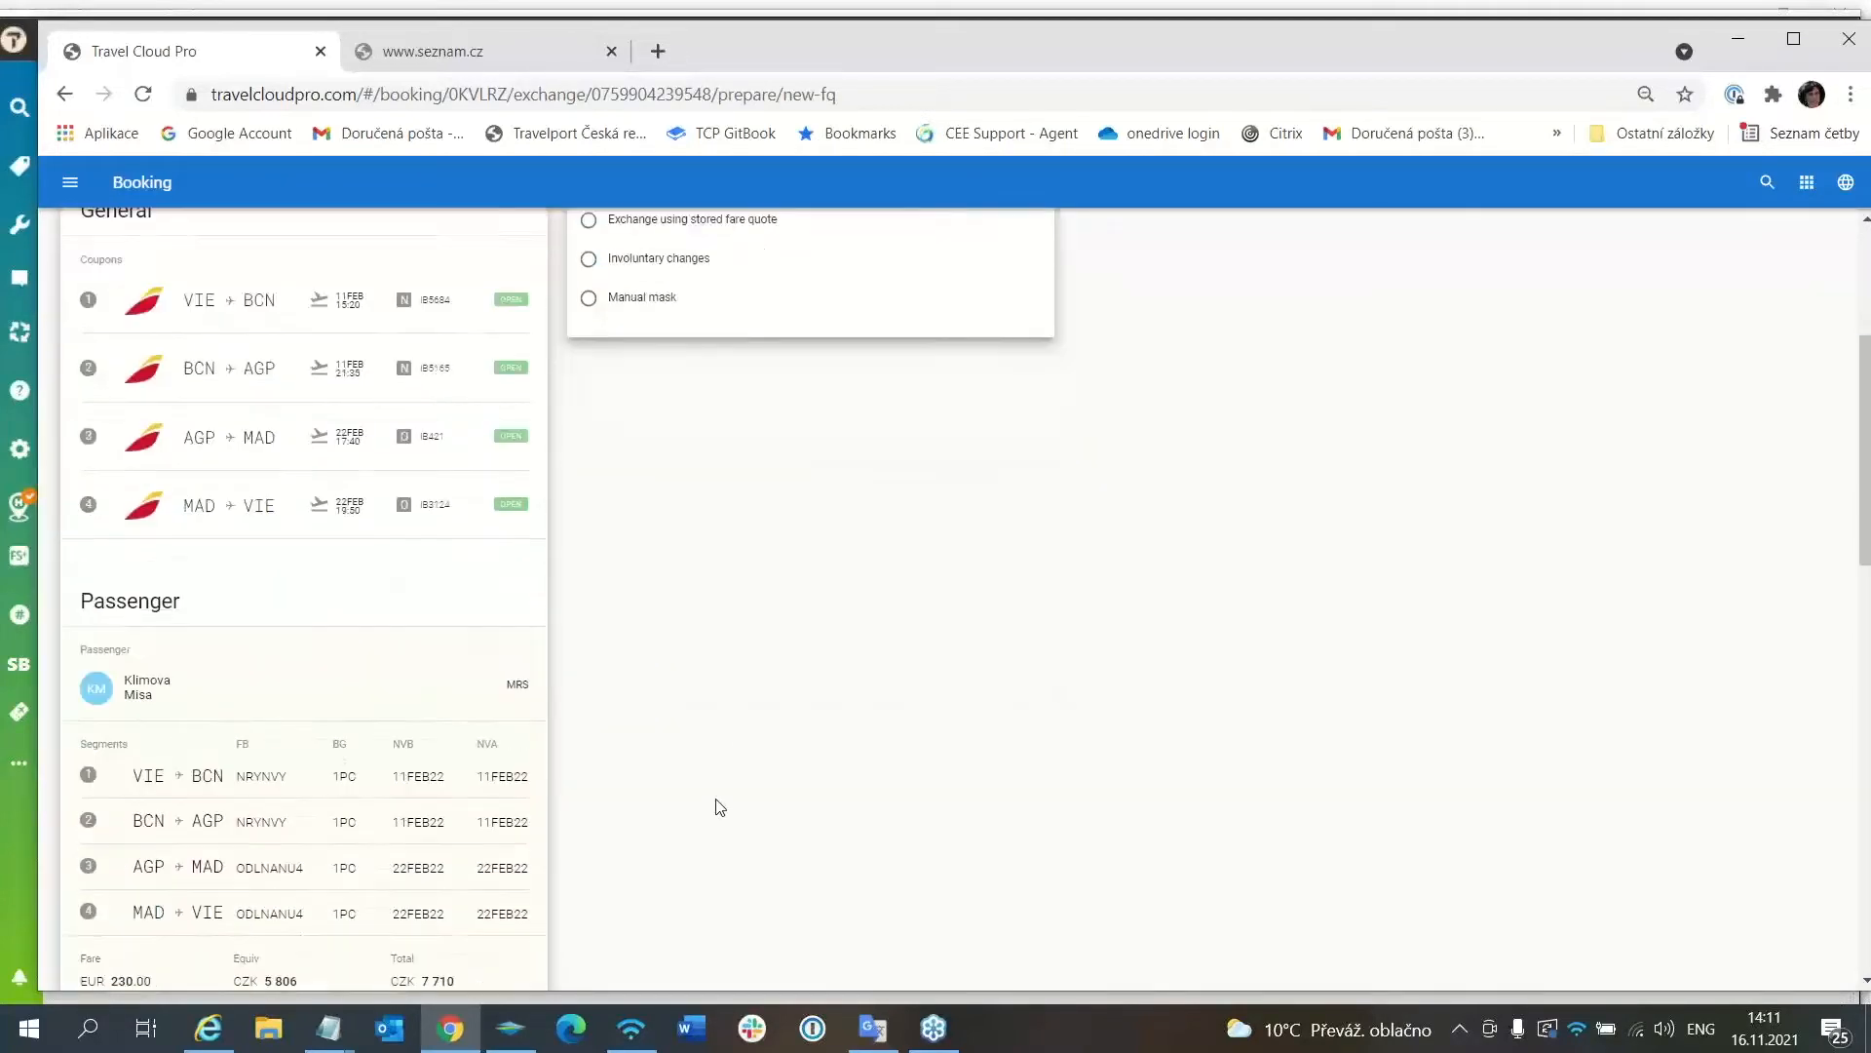
pyautogui.scroll(-10, 719, 807)
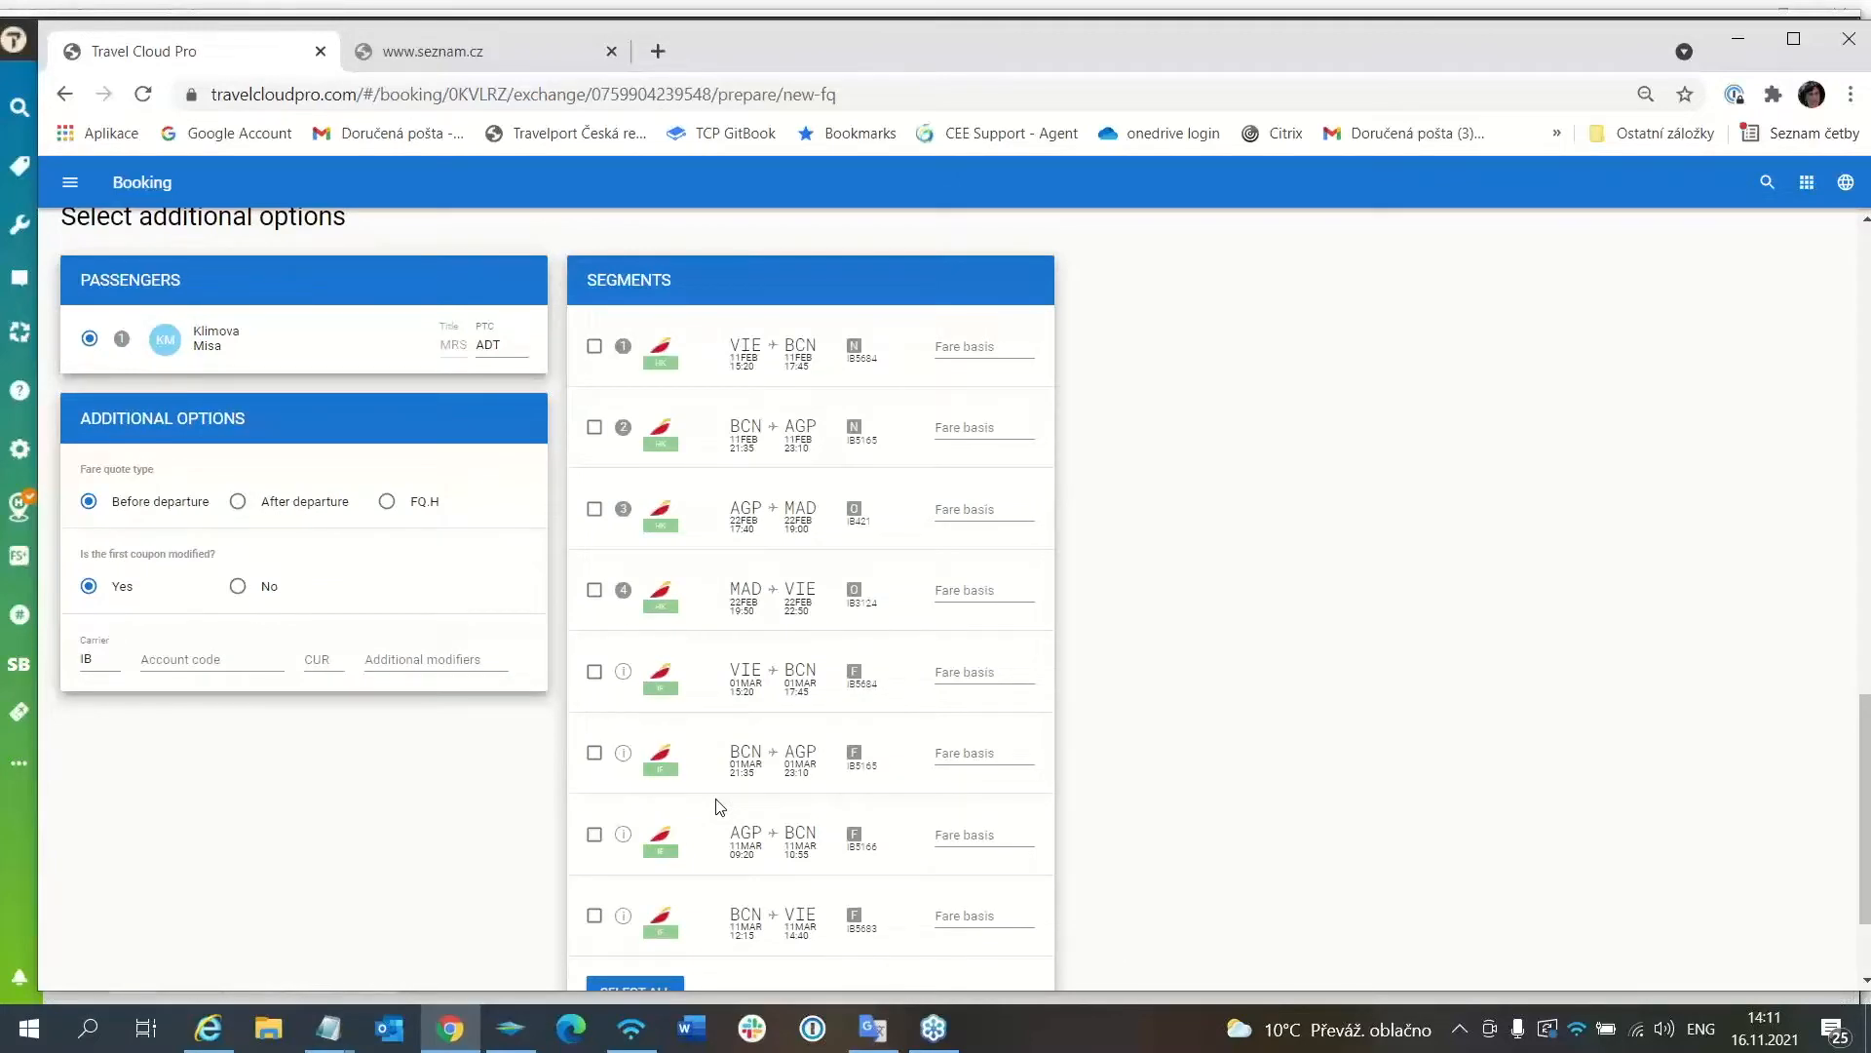
pyautogui.scroll(-2, 719, 807)
pyautogui.scroll(2, 719, 807)
pyautogui.click(596, 674)
pyautogui.click(595, 755)
pyautogui.click(595, 837)
pyautogui.click(596, 918)
# Leave the fare currency empty and proceed to price the exchange.
pyautogui.scroll(-1, 1328, 887)
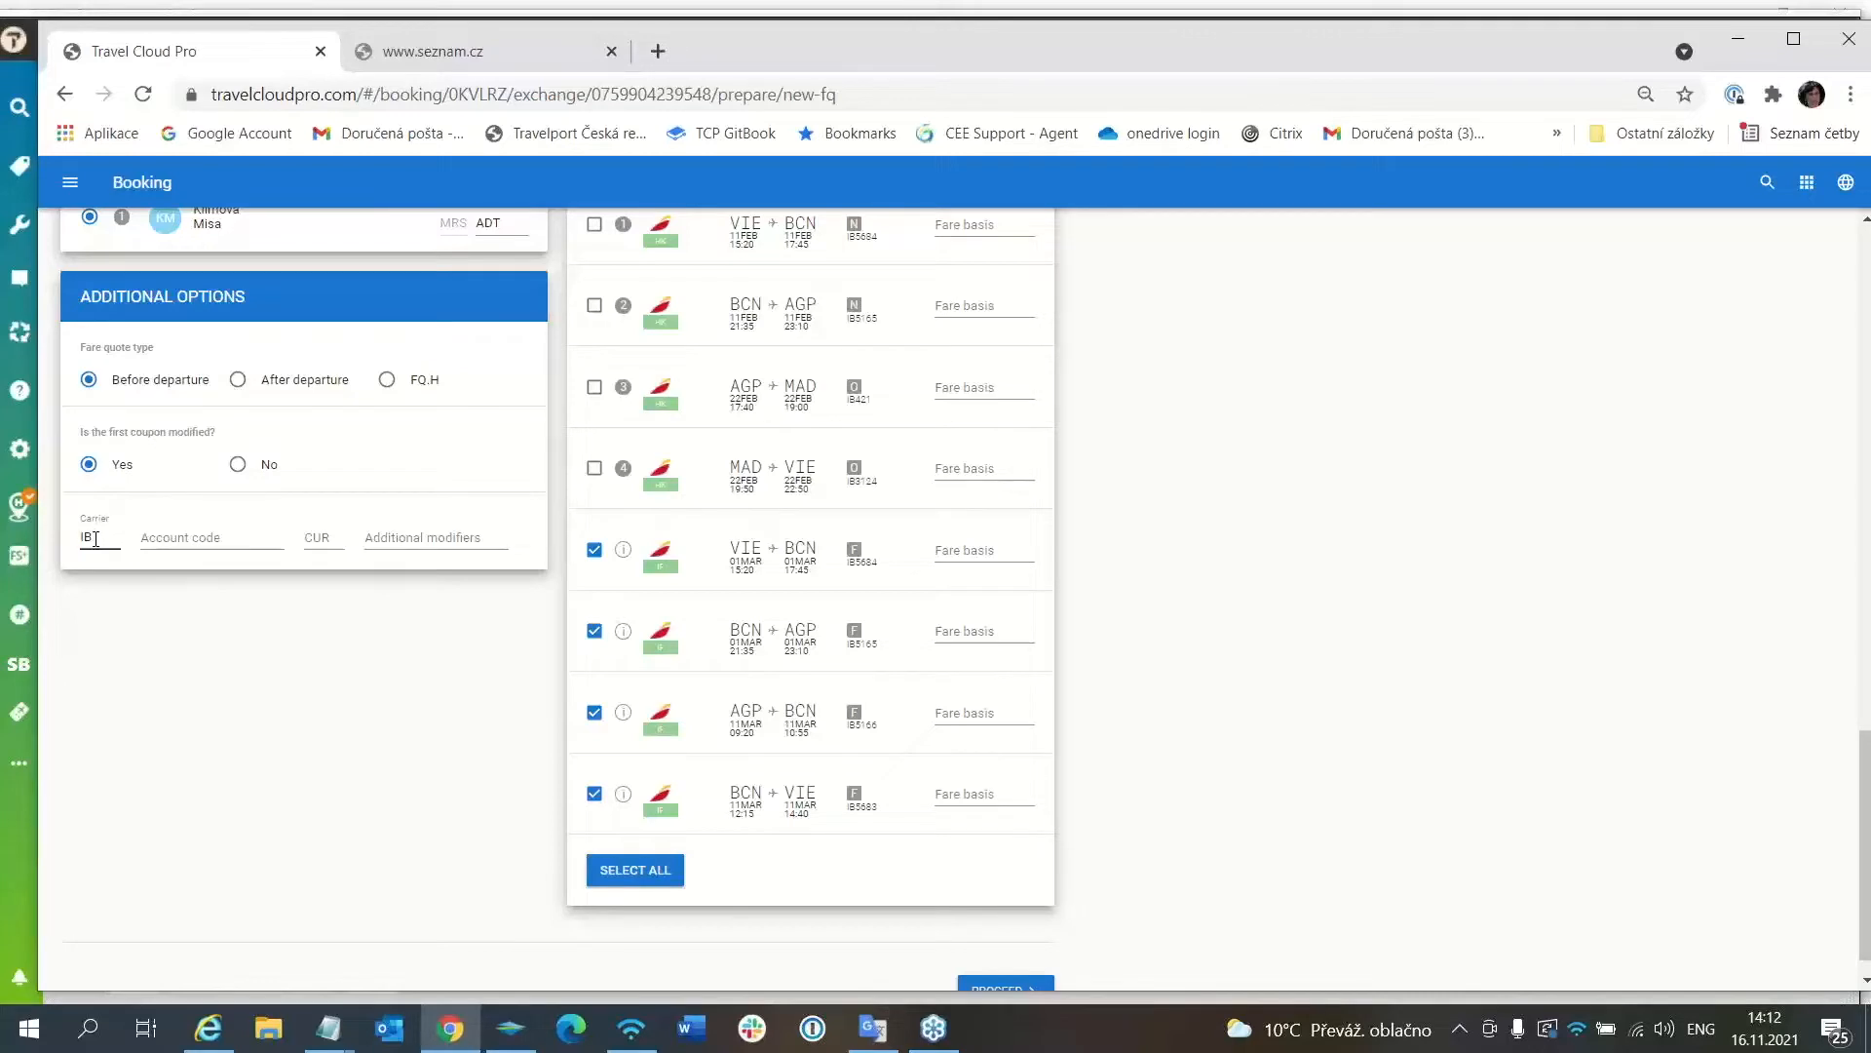
pyautogui.click(338, 542)
pyautogui.click(370, 616)
pyautogui.scroll(-1, 1173, 895)
pyautogui.click(1004, 957)
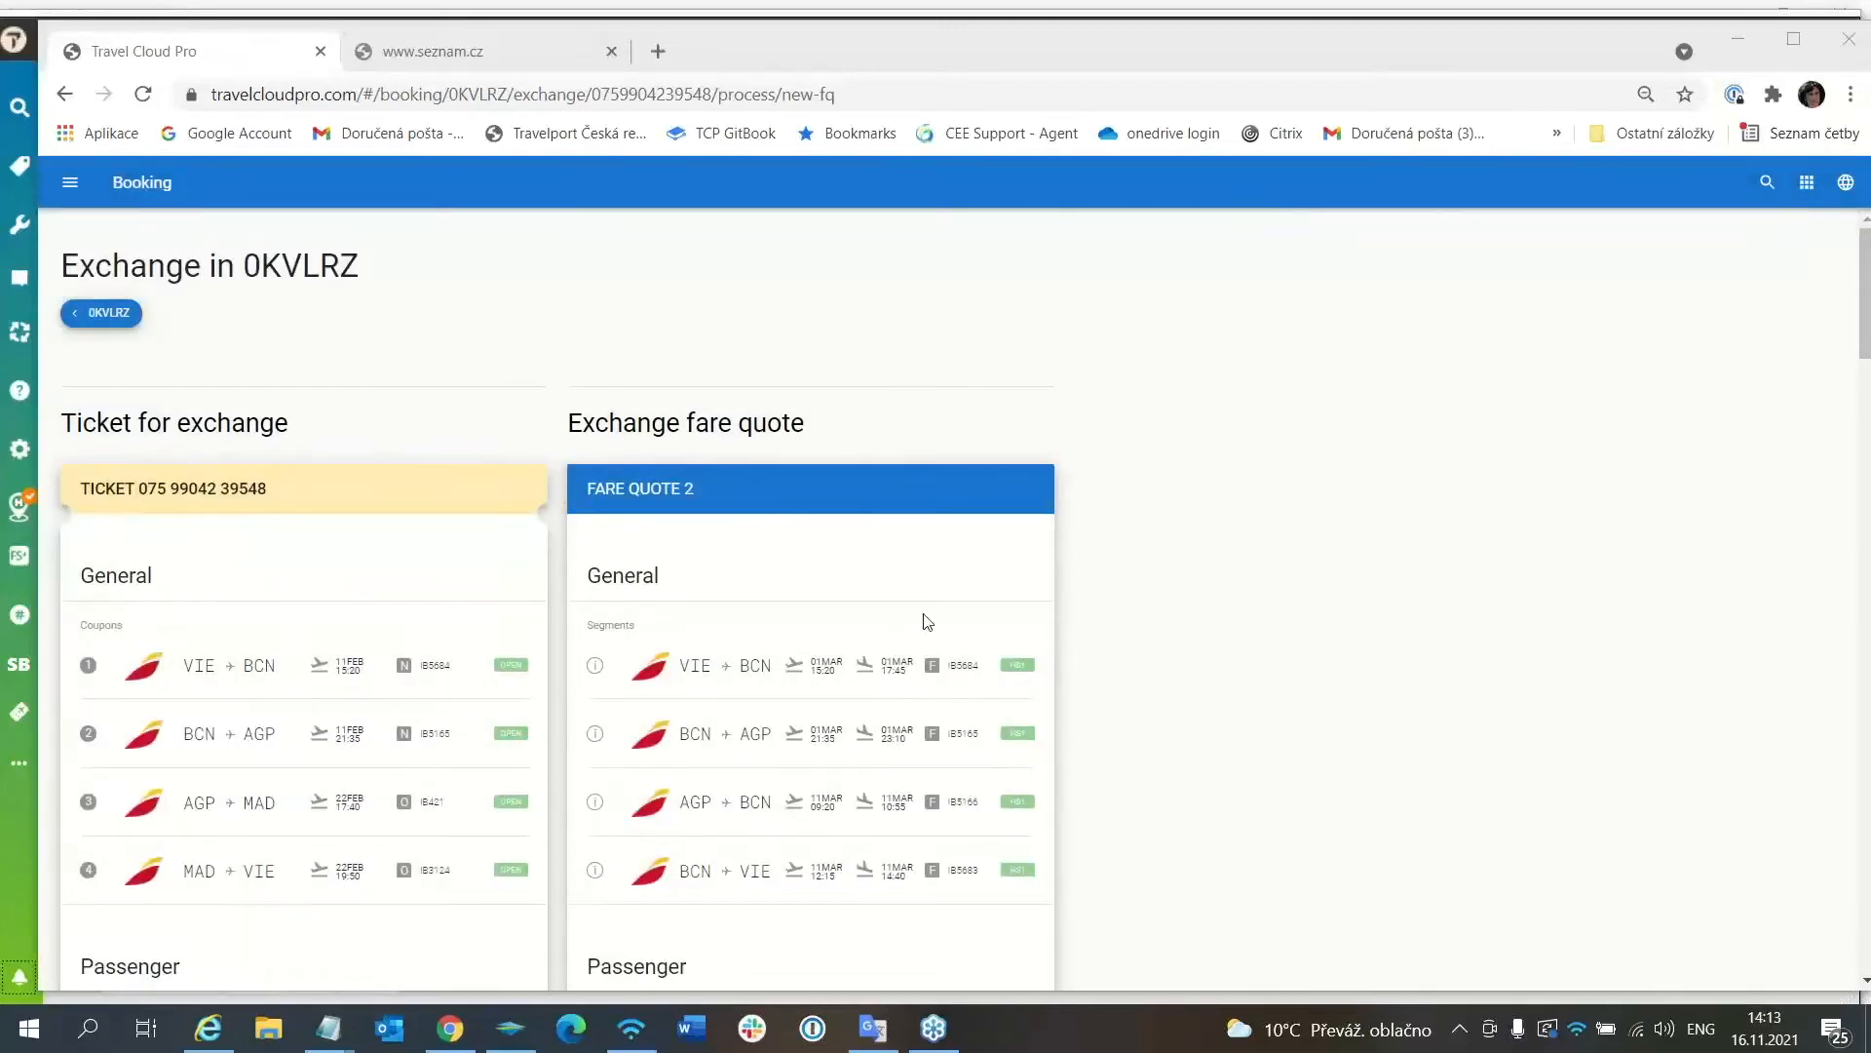
pyautogui.scroll(-6, 927, 621)
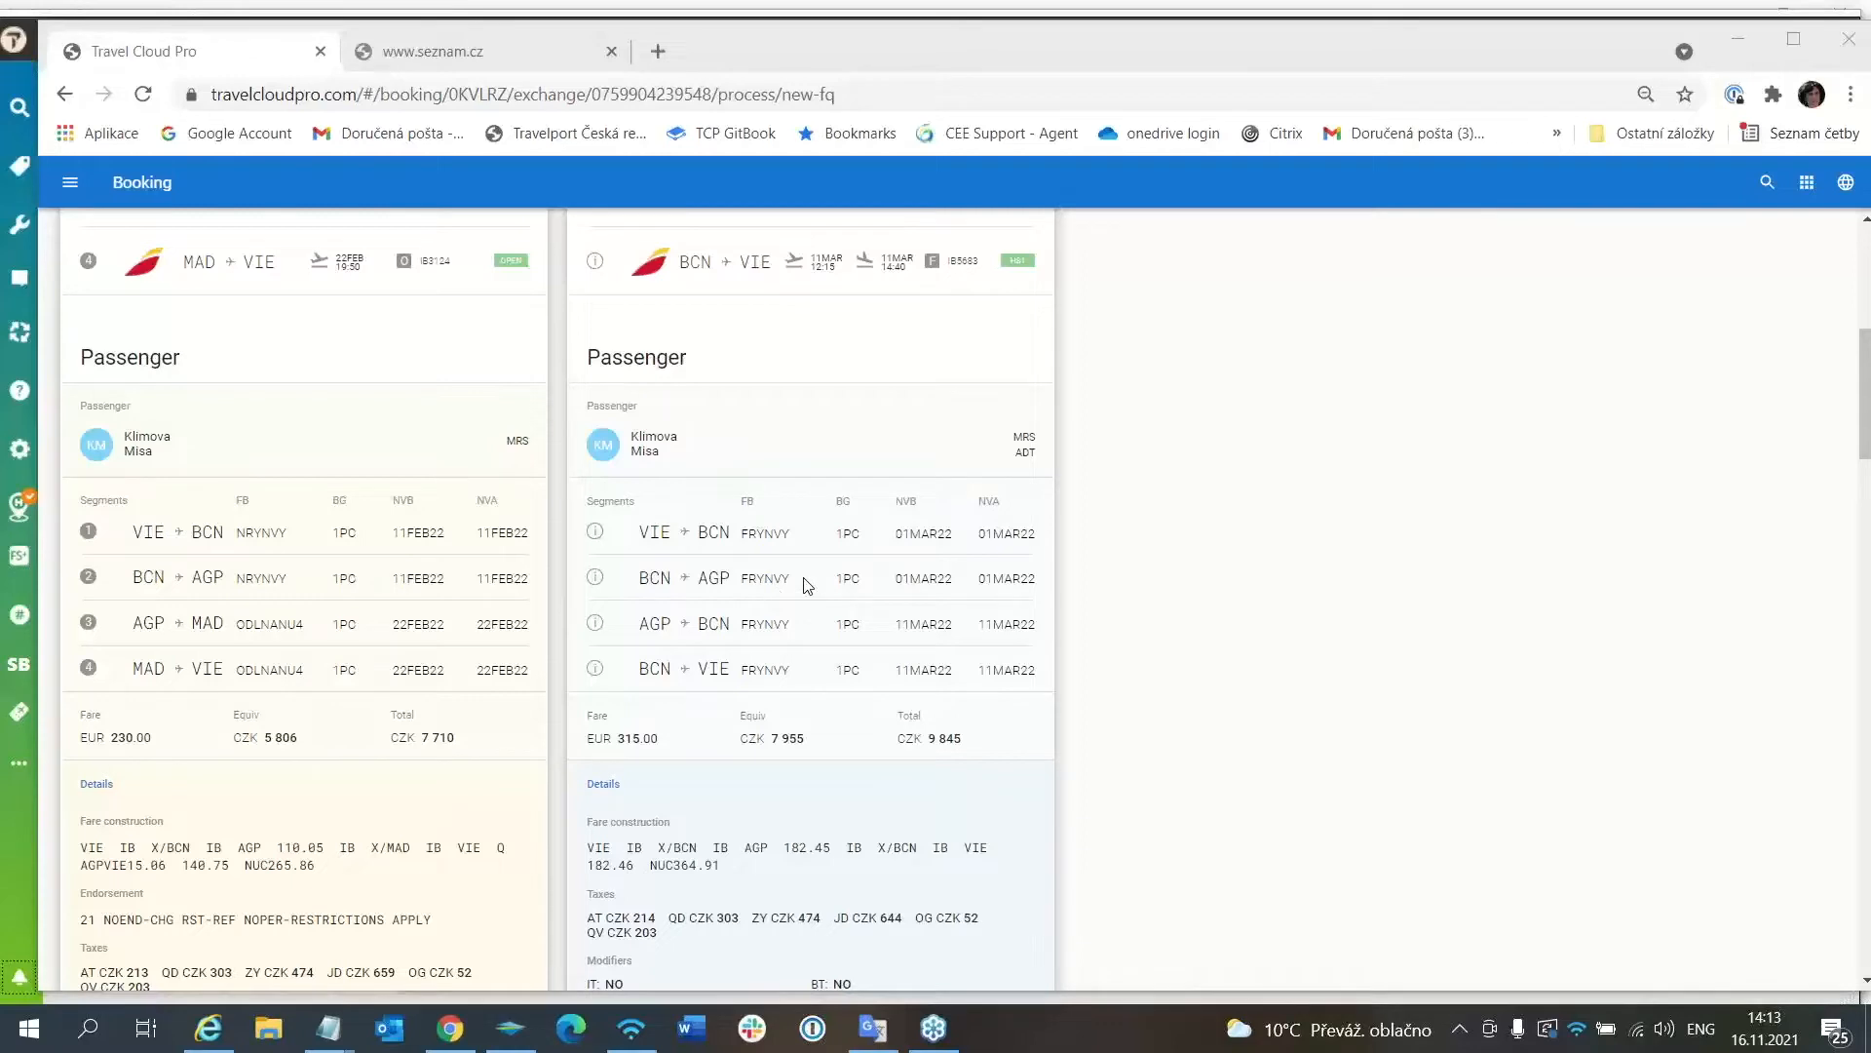
pyautogui.scroll(-3, 805, 585)
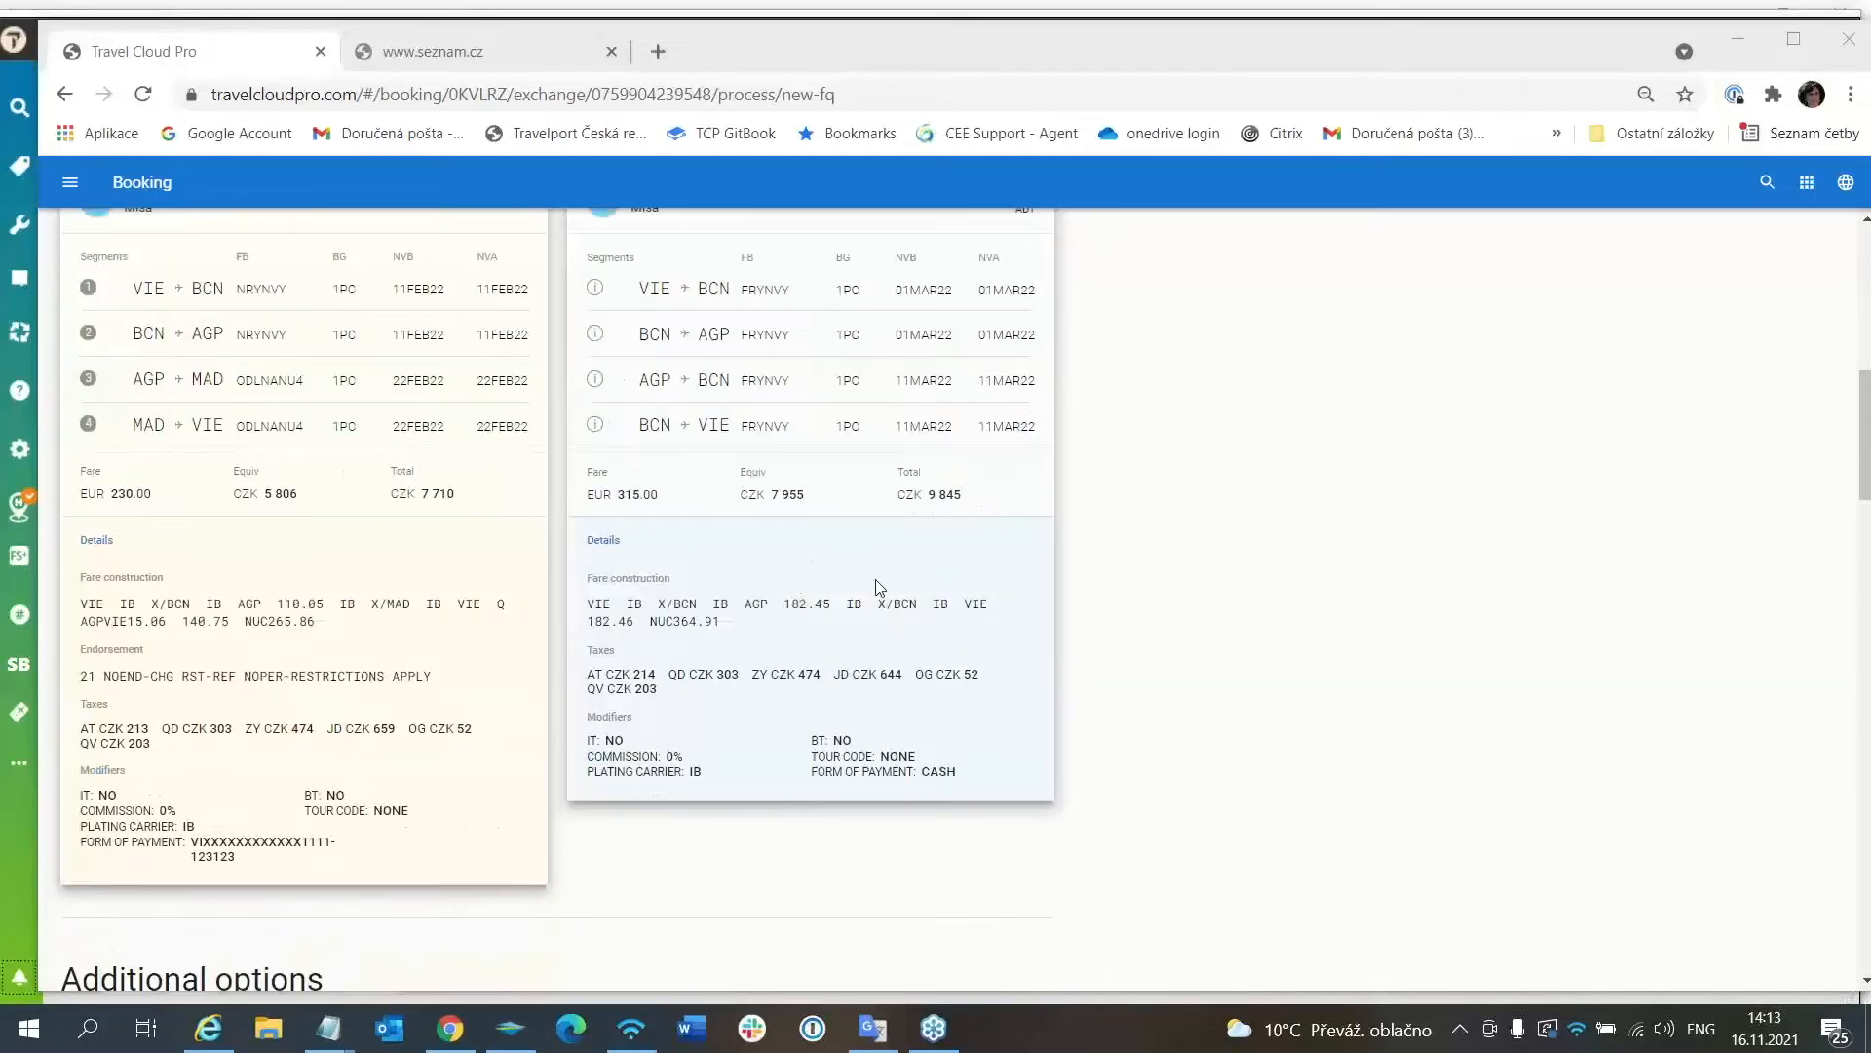
pyautogui.scroll(-7, 880, 589)
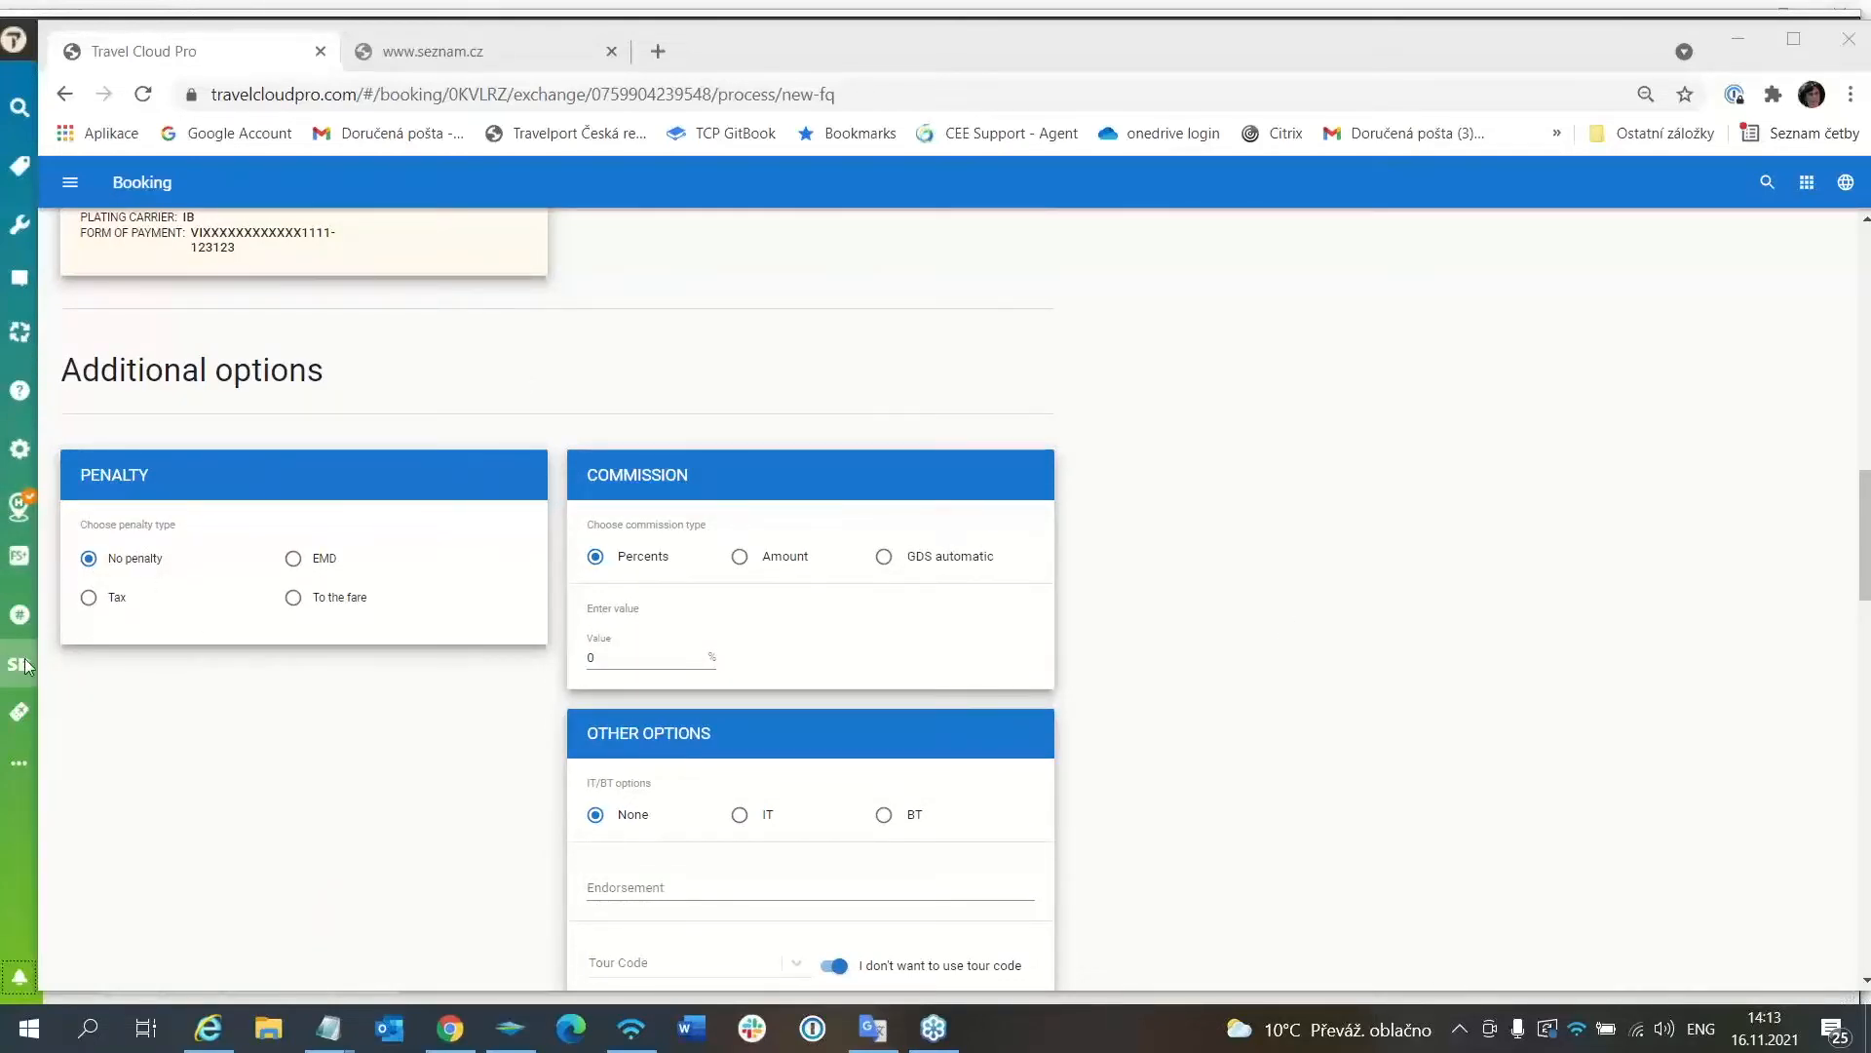
pyautogui.scroll(-3, 1337, 651)
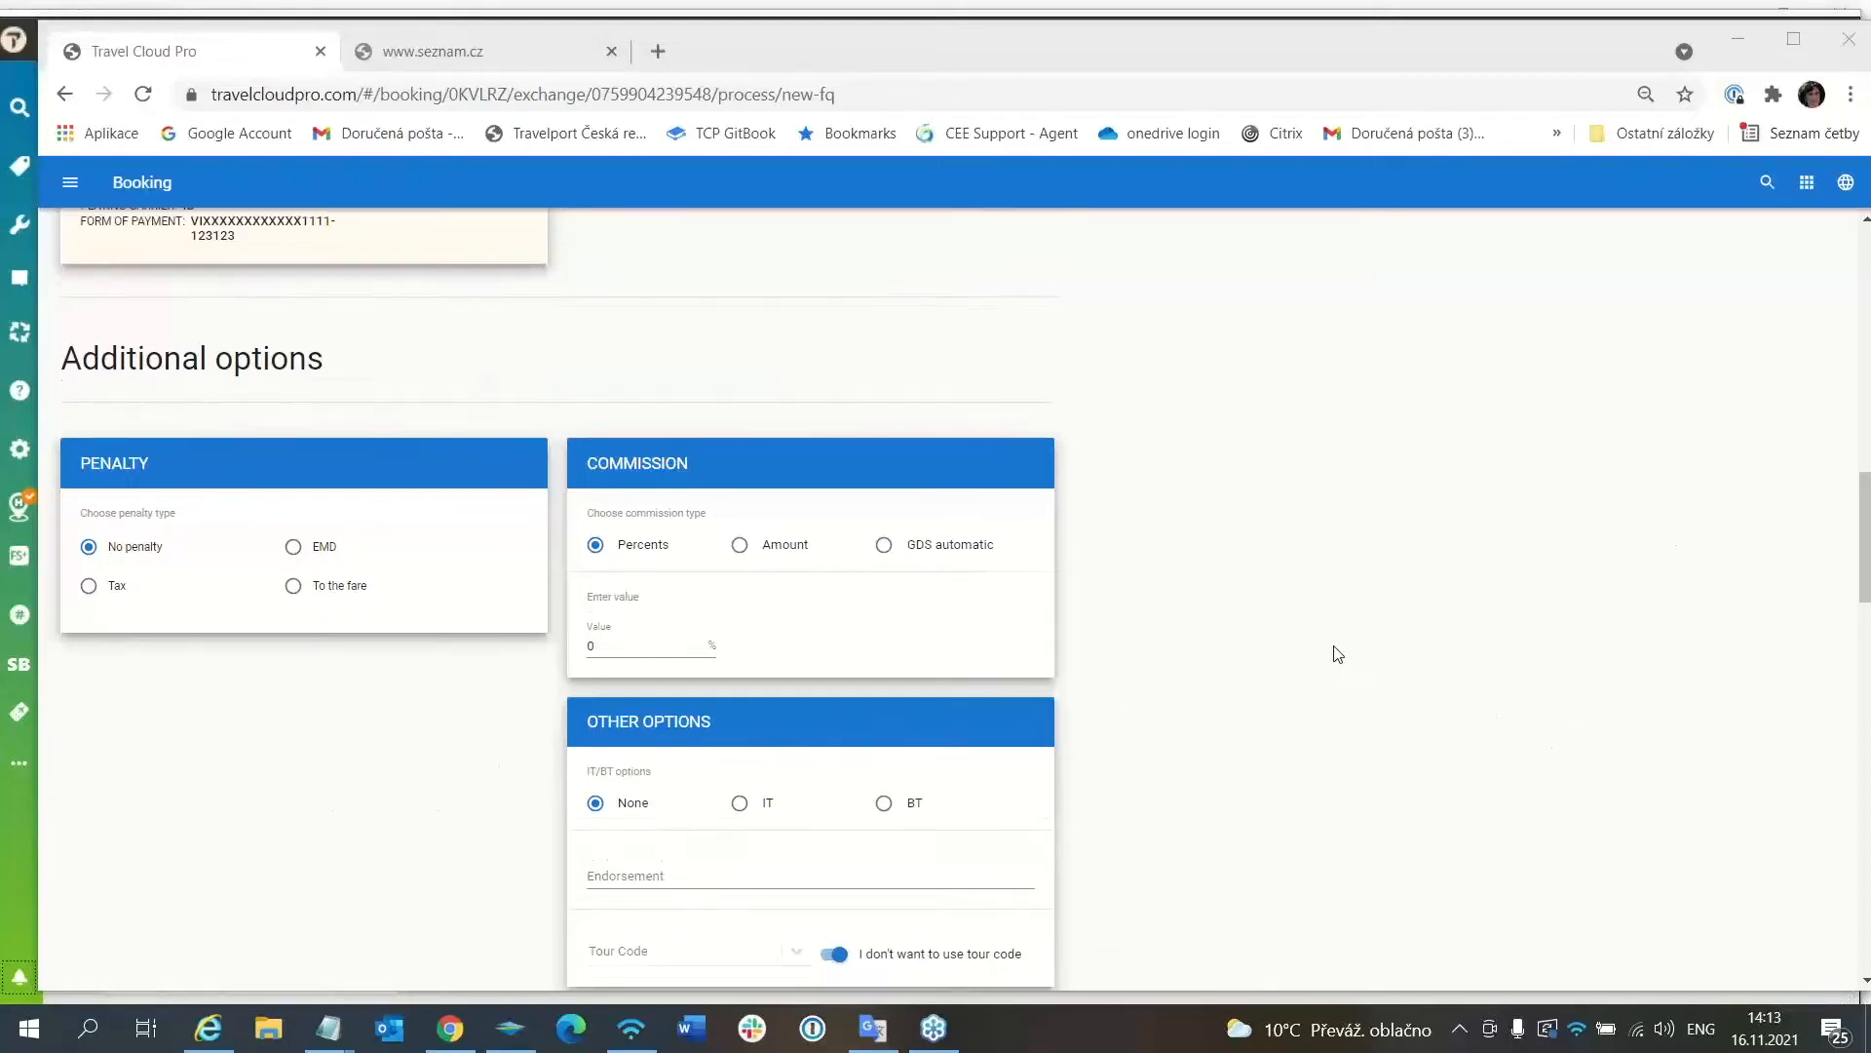
pyautogui.scroll(-9, 1338, 651)
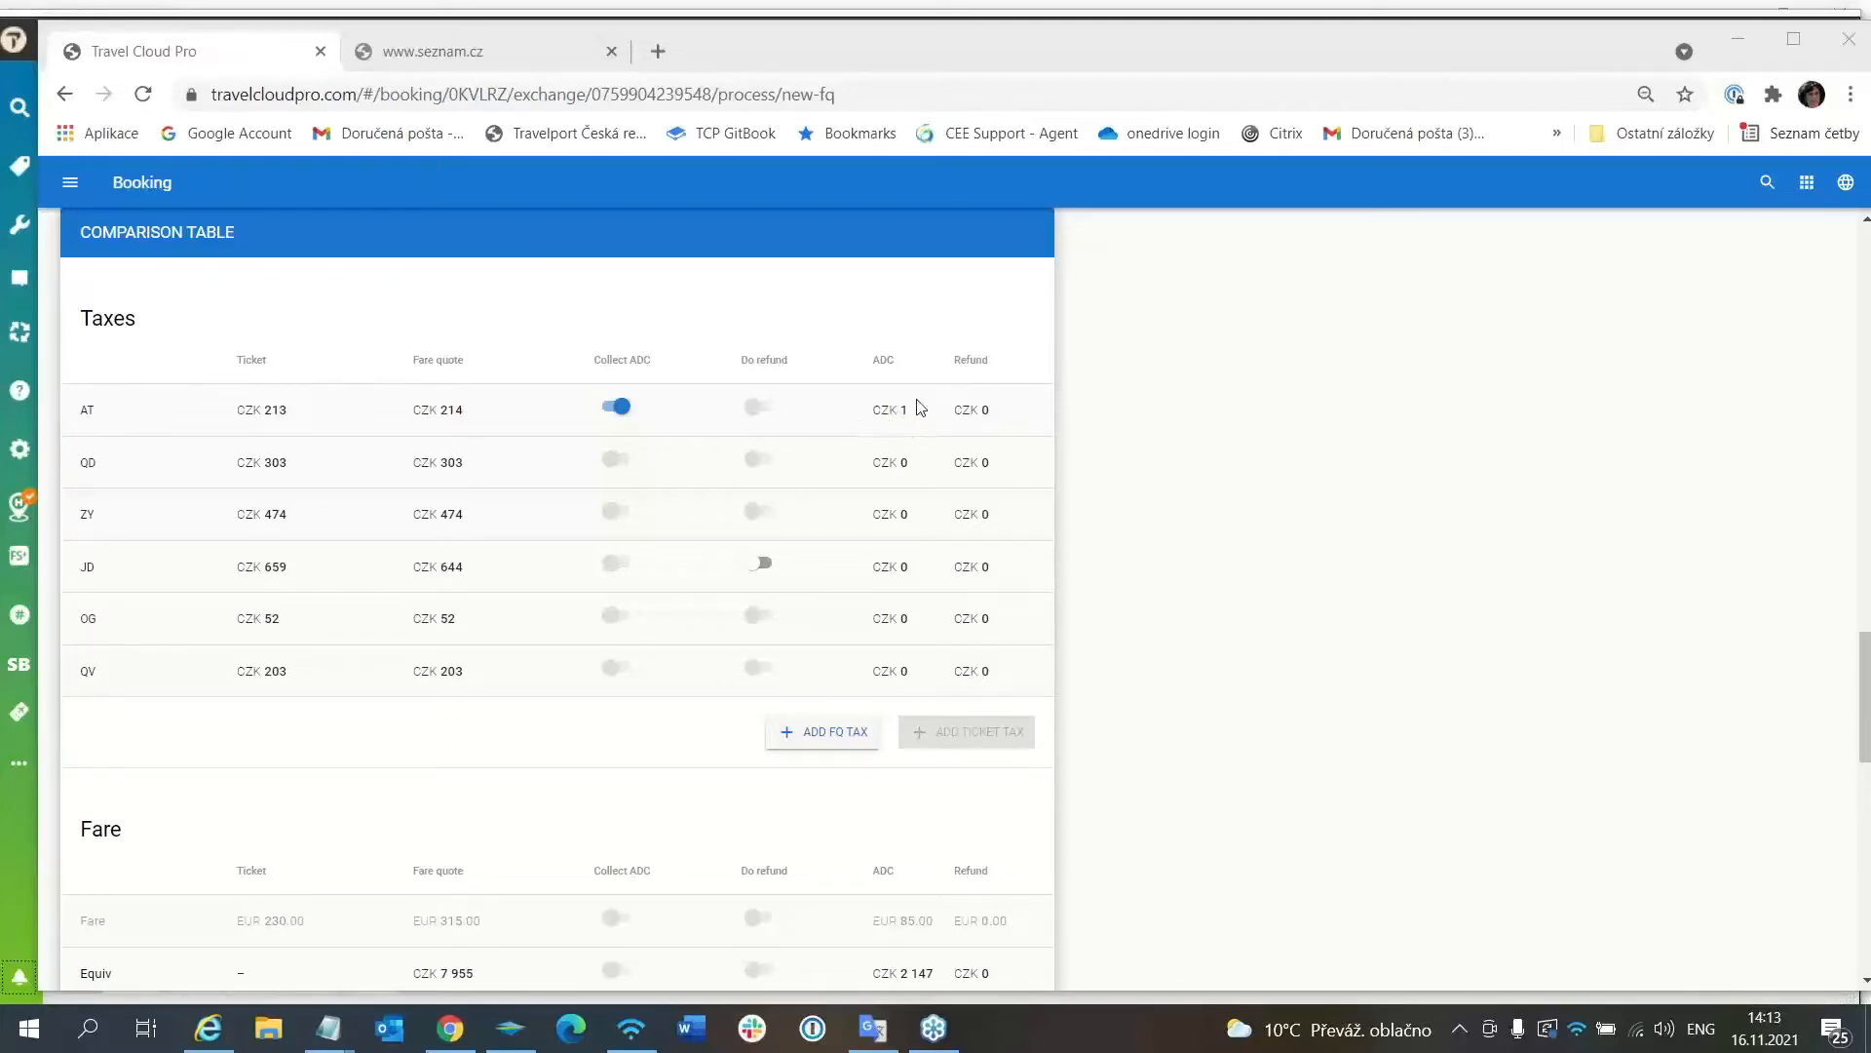
pyautogui.scroll(-4, 933, 582)
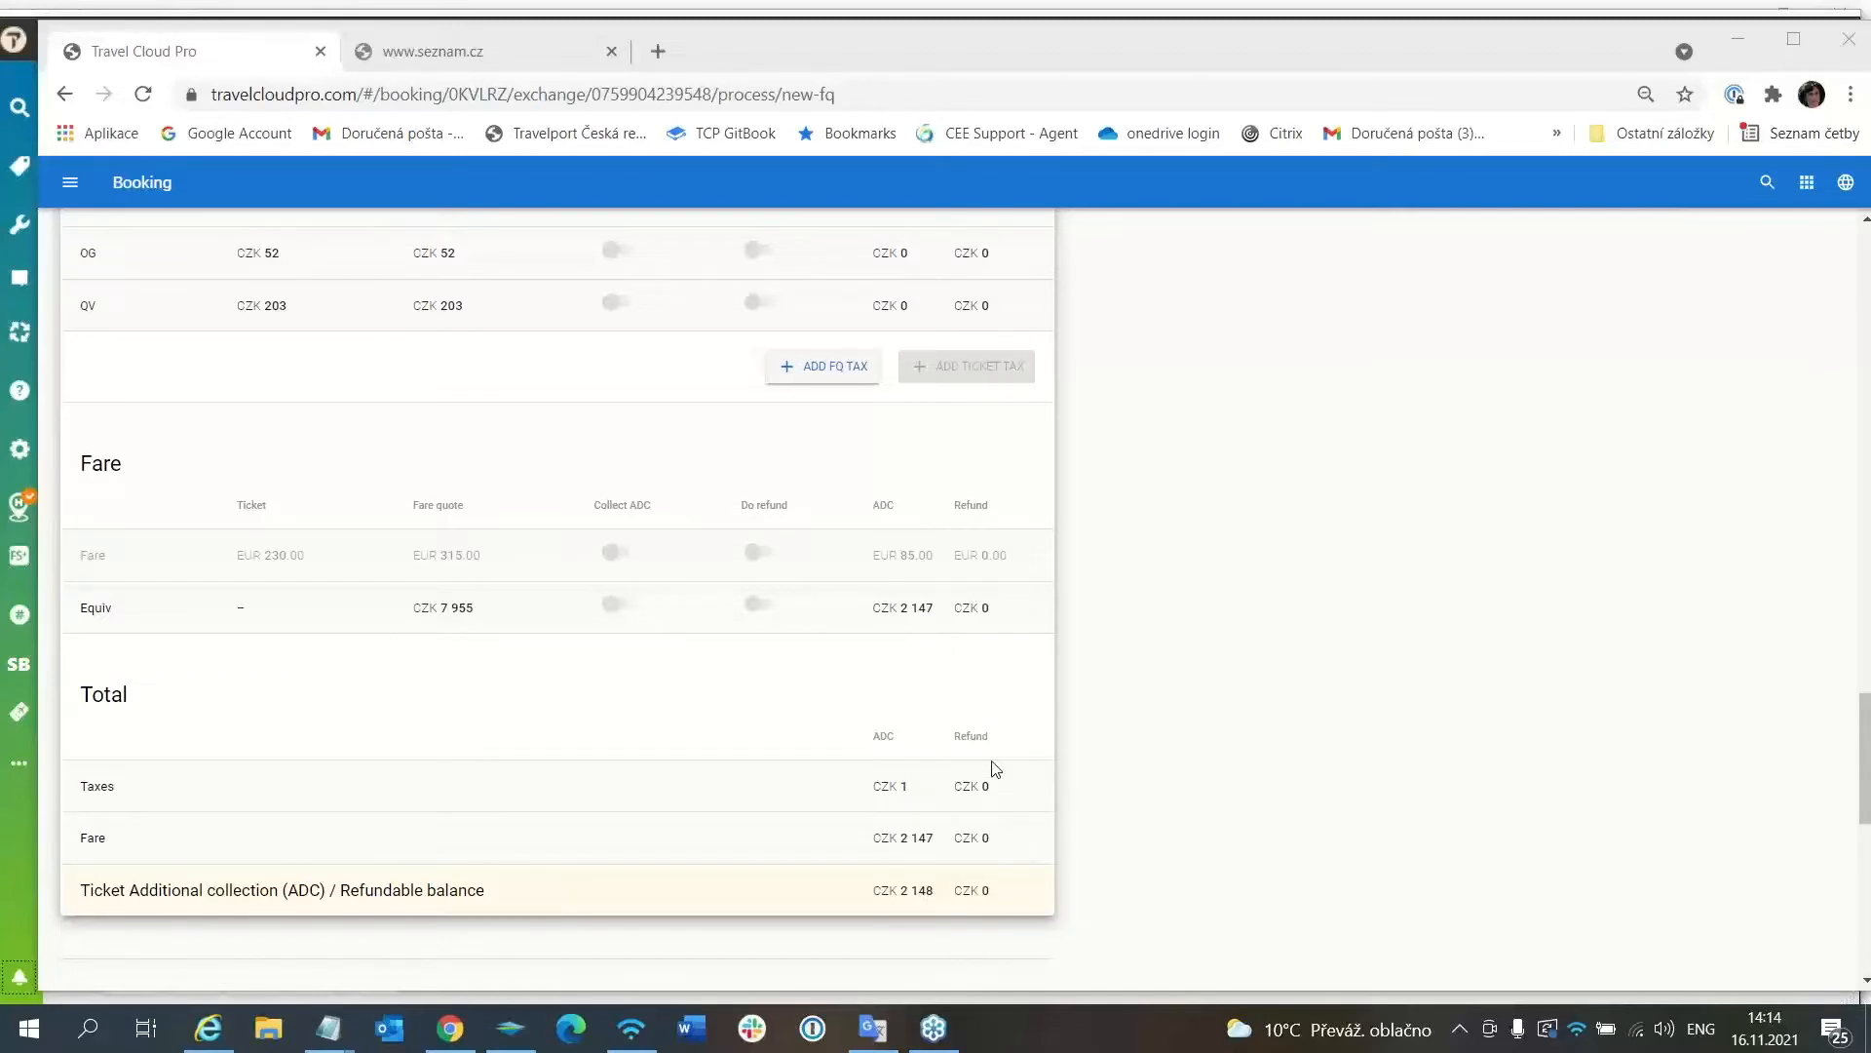
pyautogui.scroll(-8, 995, 769)
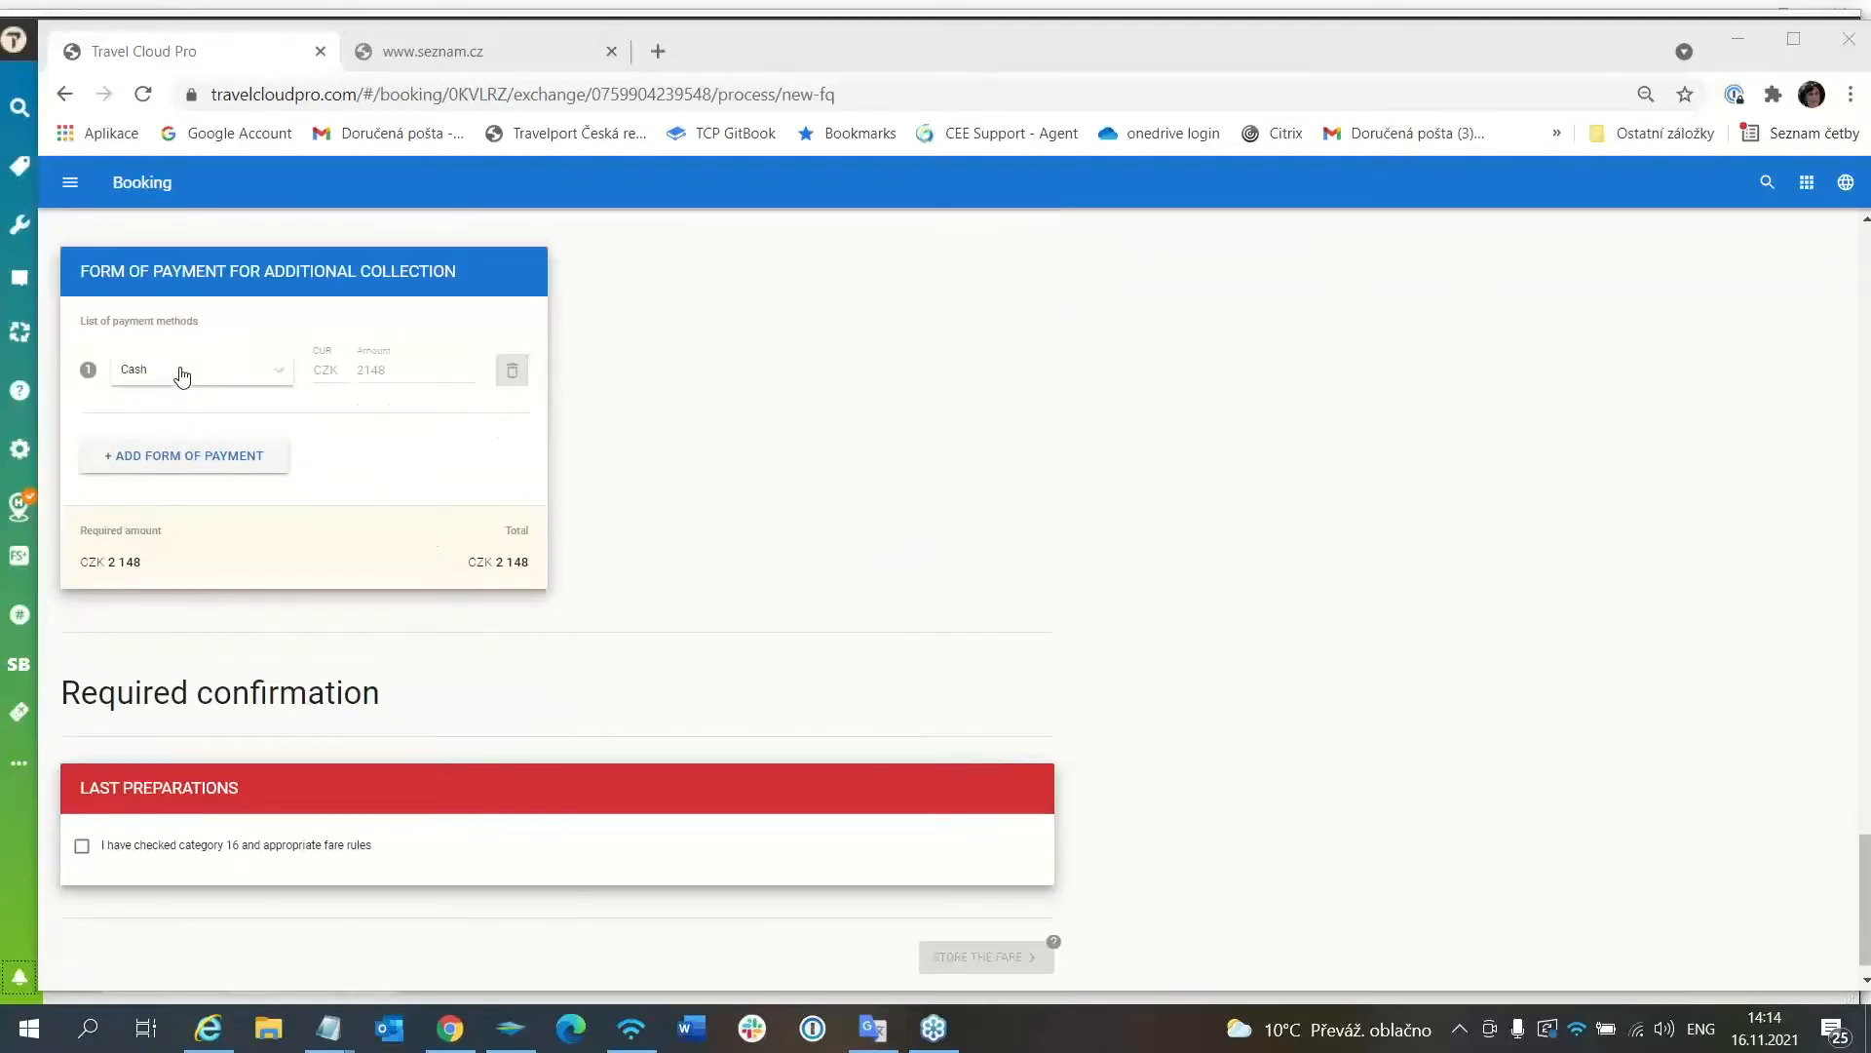
# Switch the additional collection to card payment and enter the card number.
pyautogui.click(275, 376)
pyautogui.click(203, 464)
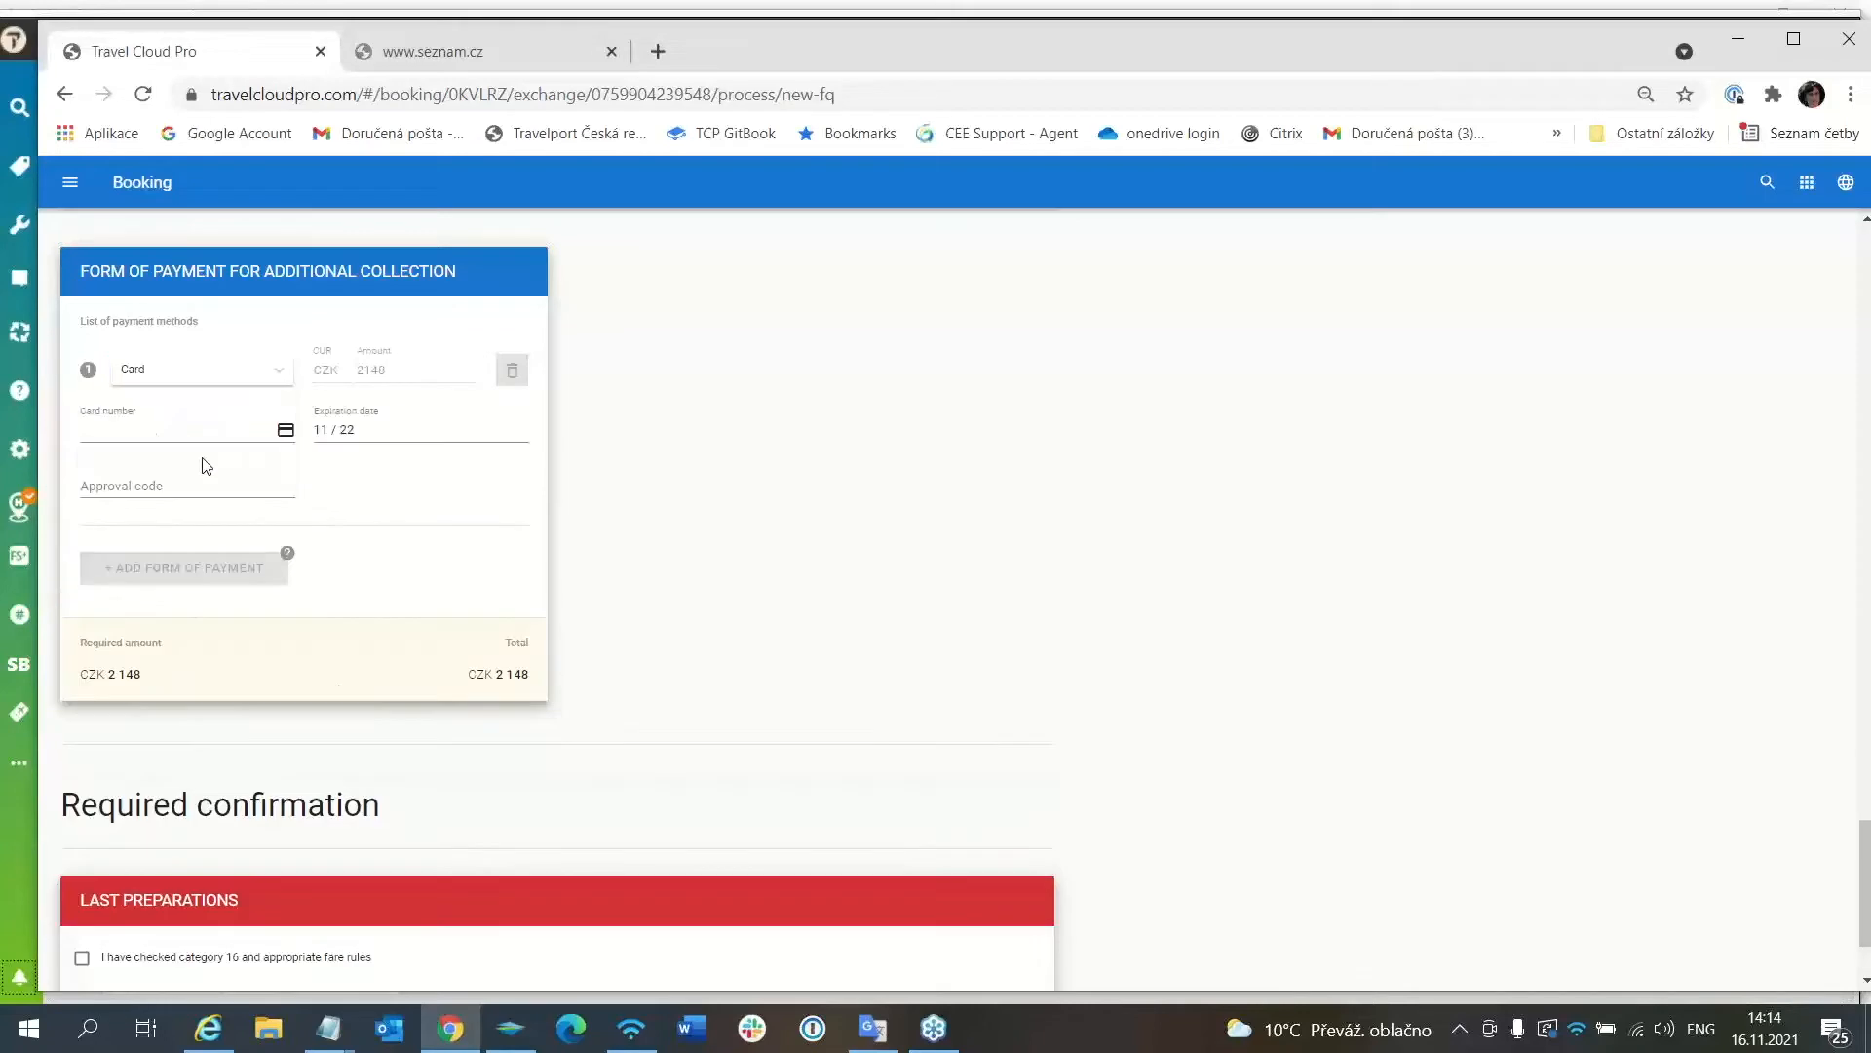
pyautogui.click(106, 430)
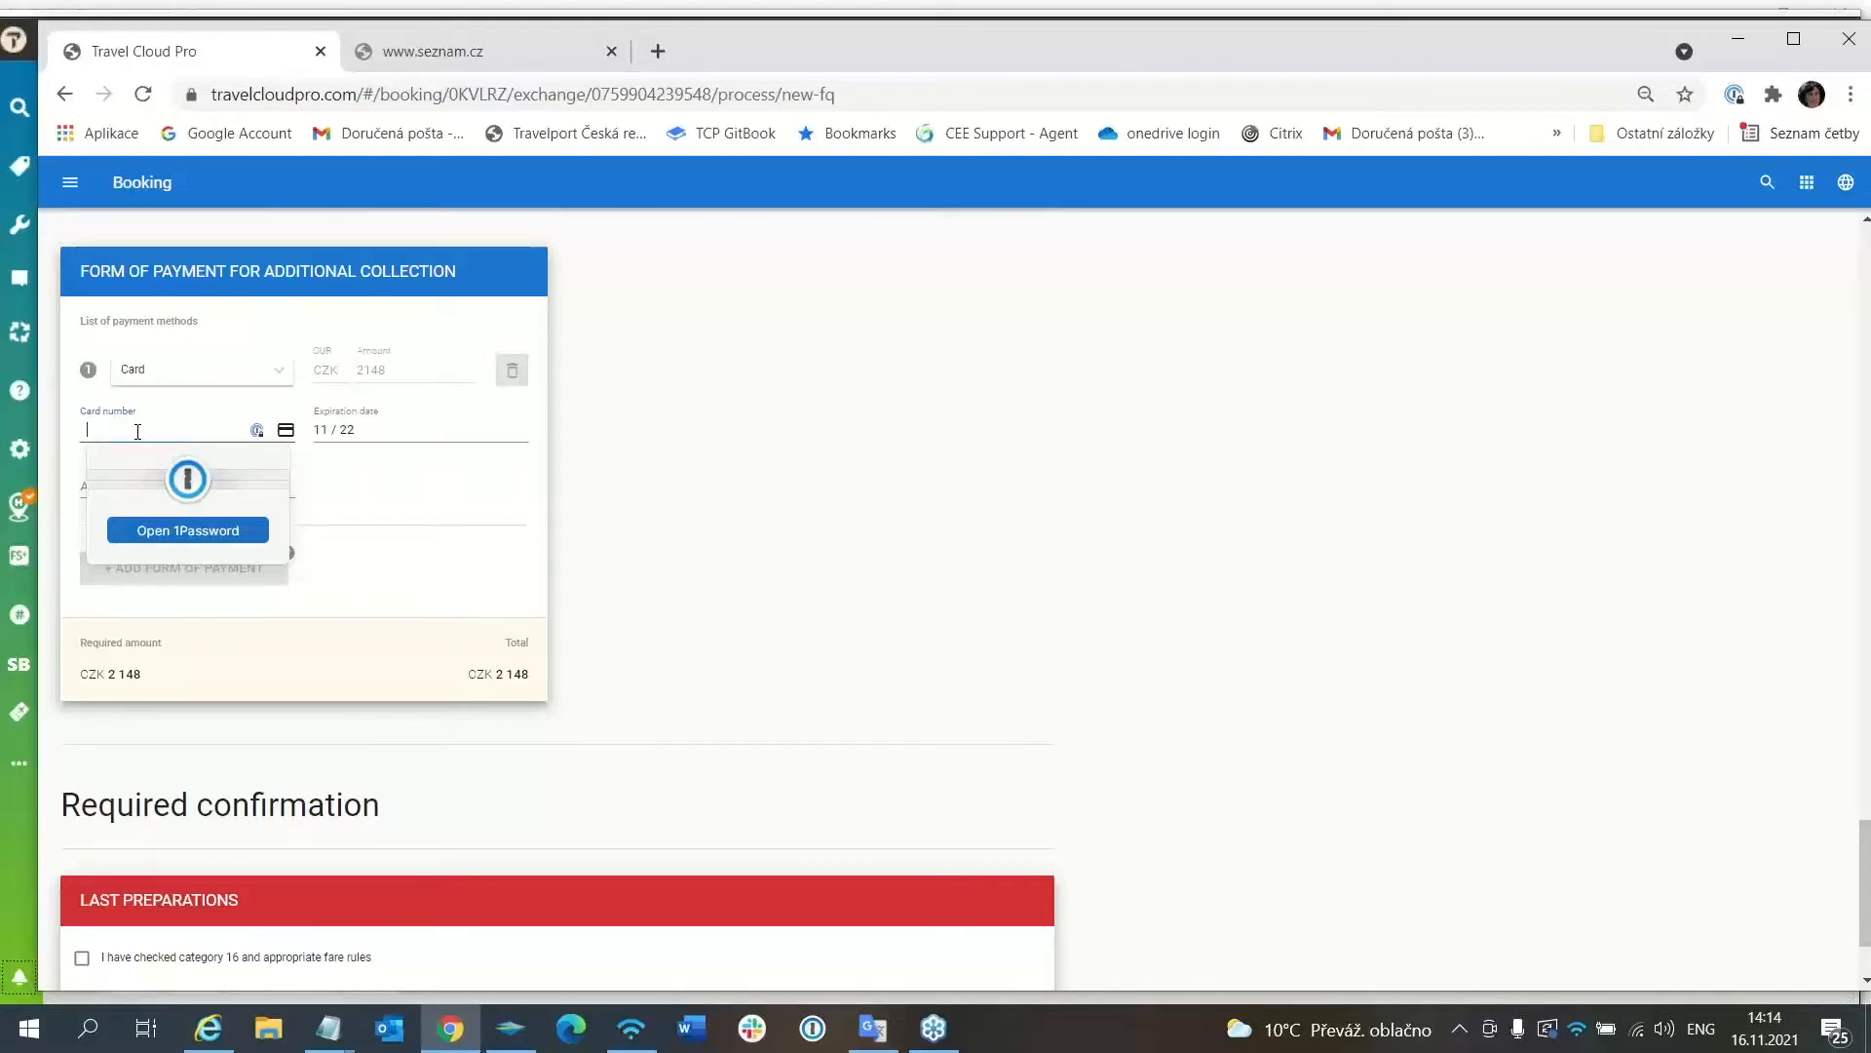
pyautogui.write('444 333')
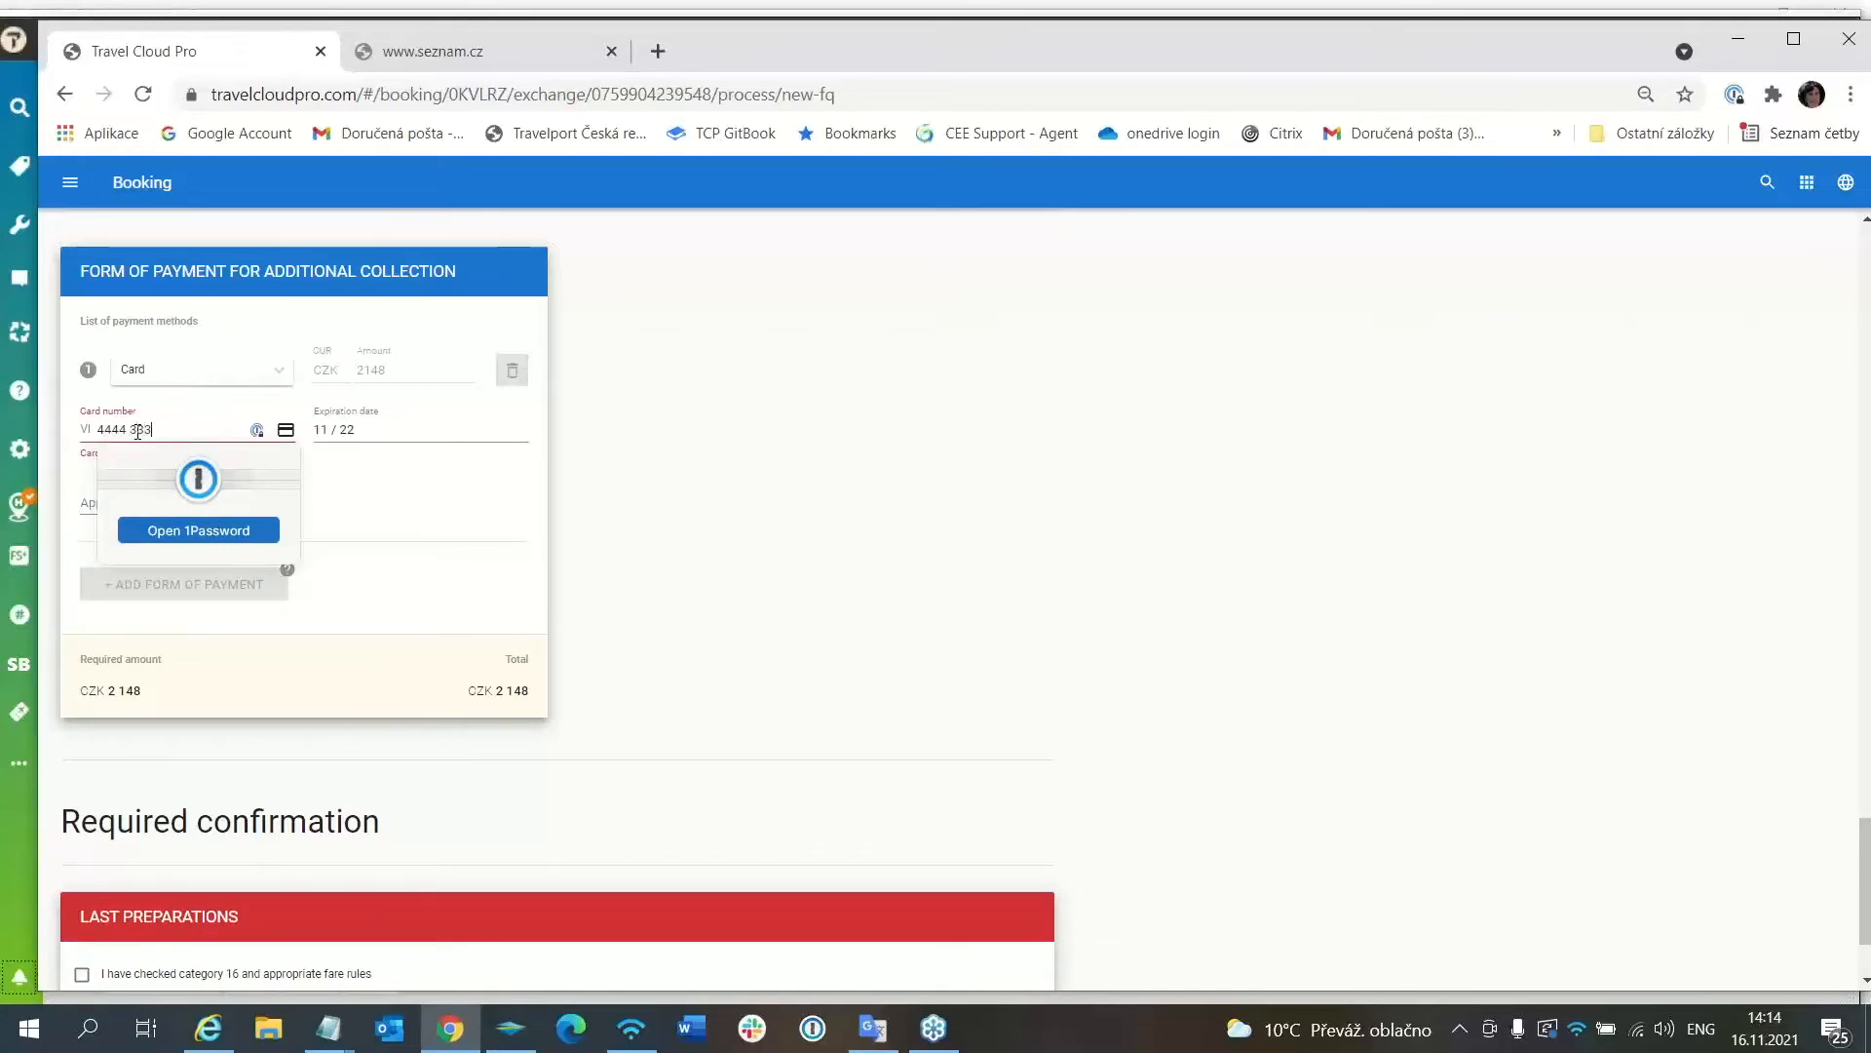
pyautogui.write('3 222')
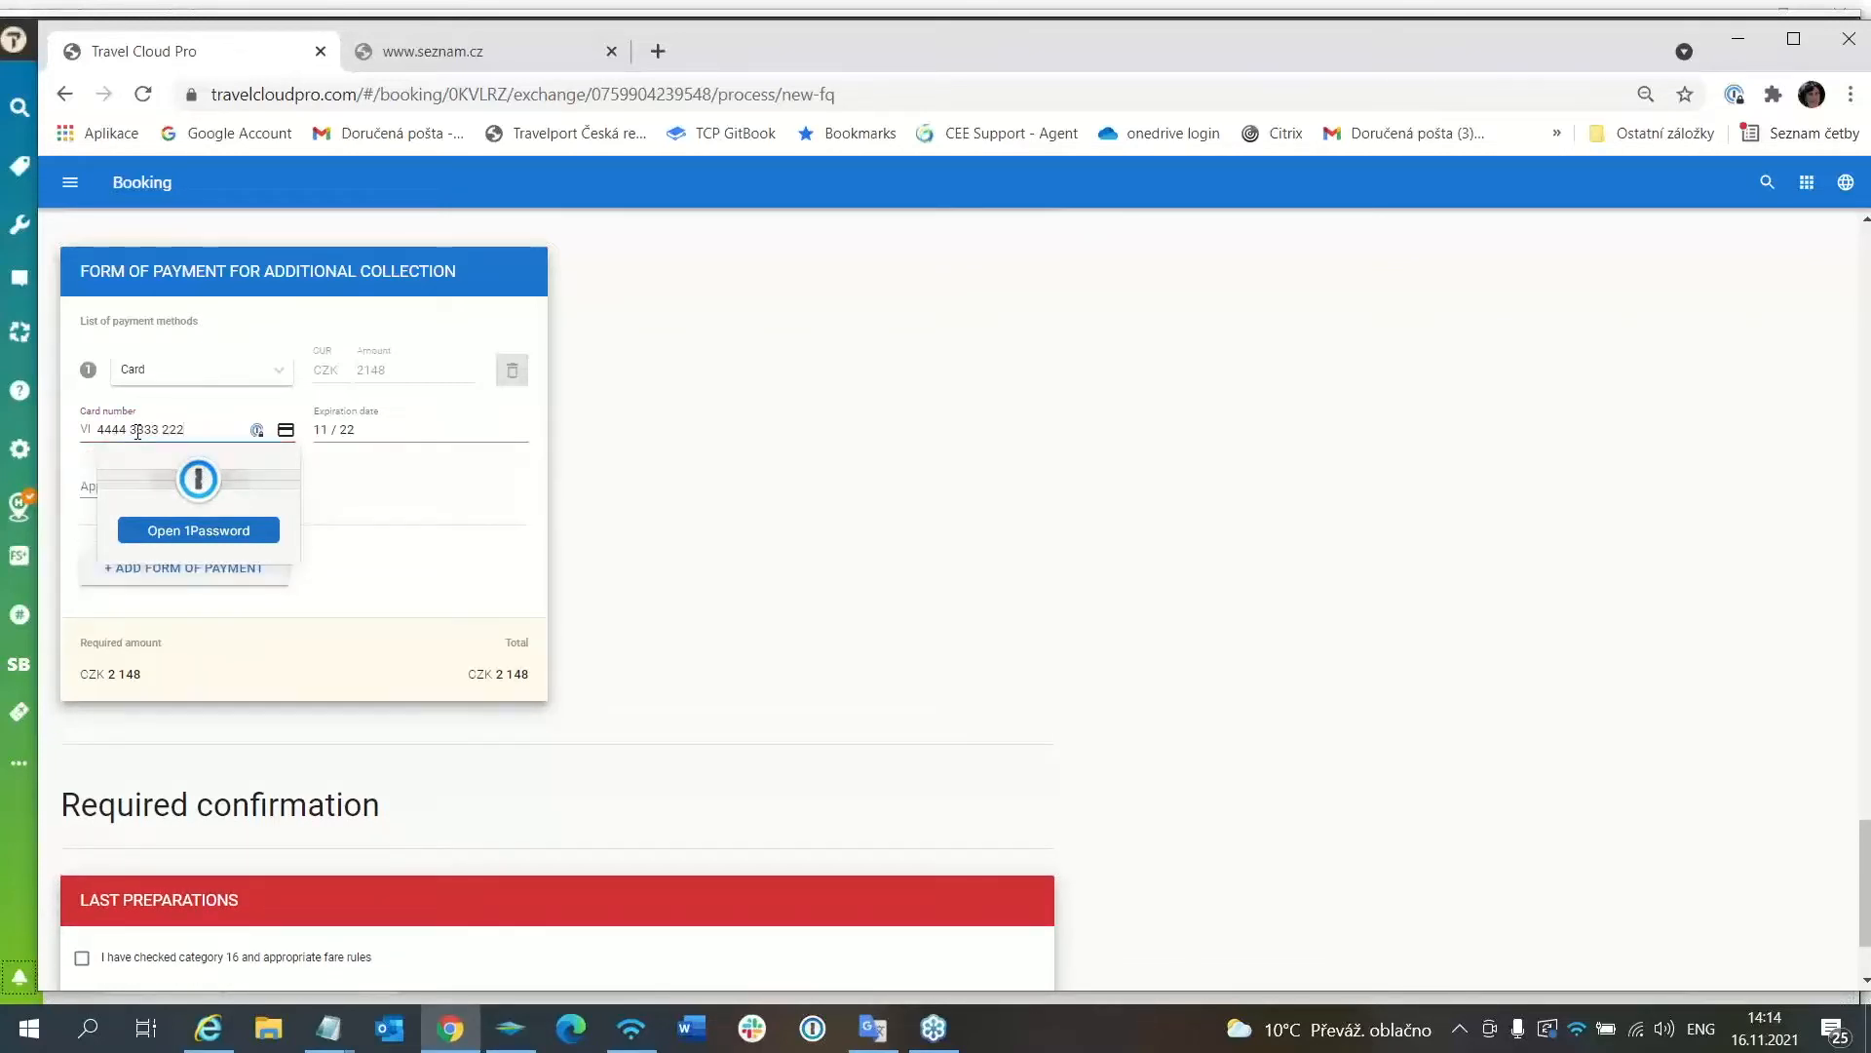
pyautogui.write('2 1111')
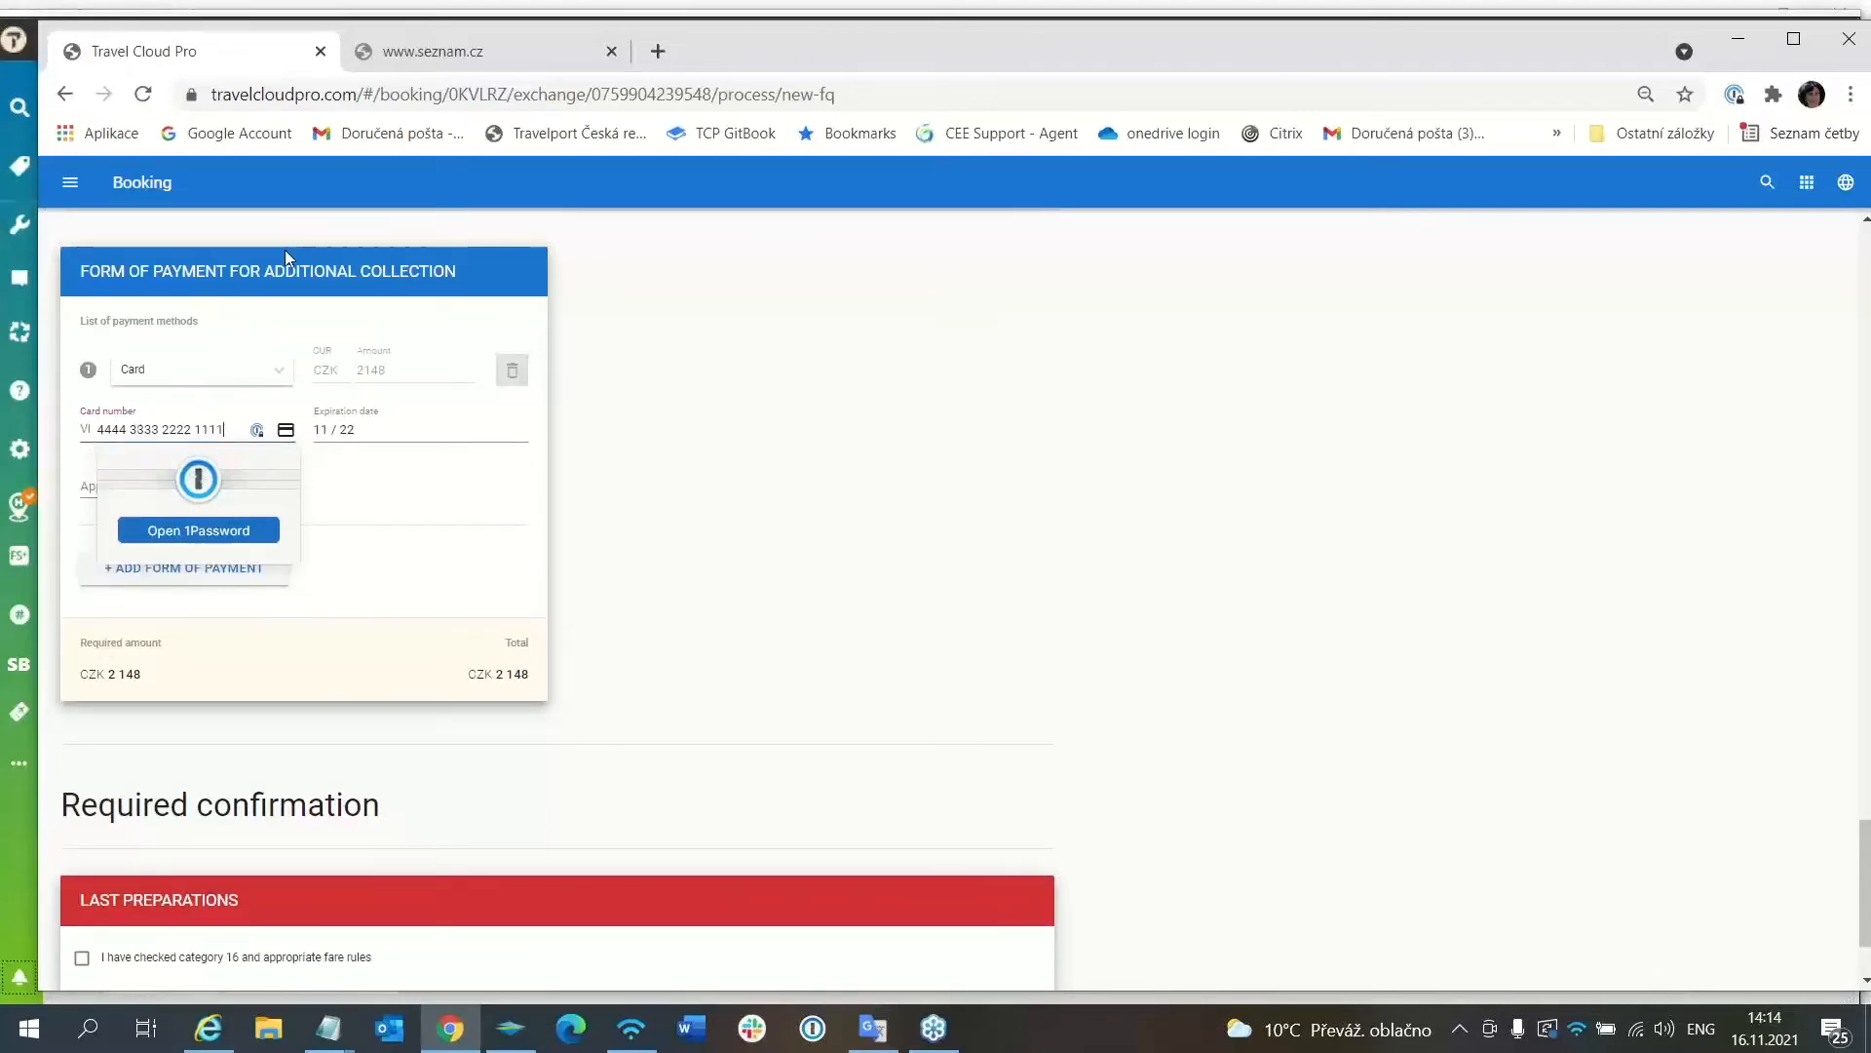
# Correct the card expiry date to 12/22 and enter the approval code.
pyautogui.click(327, 431)
pyautogui.doubleClick(335, 430)
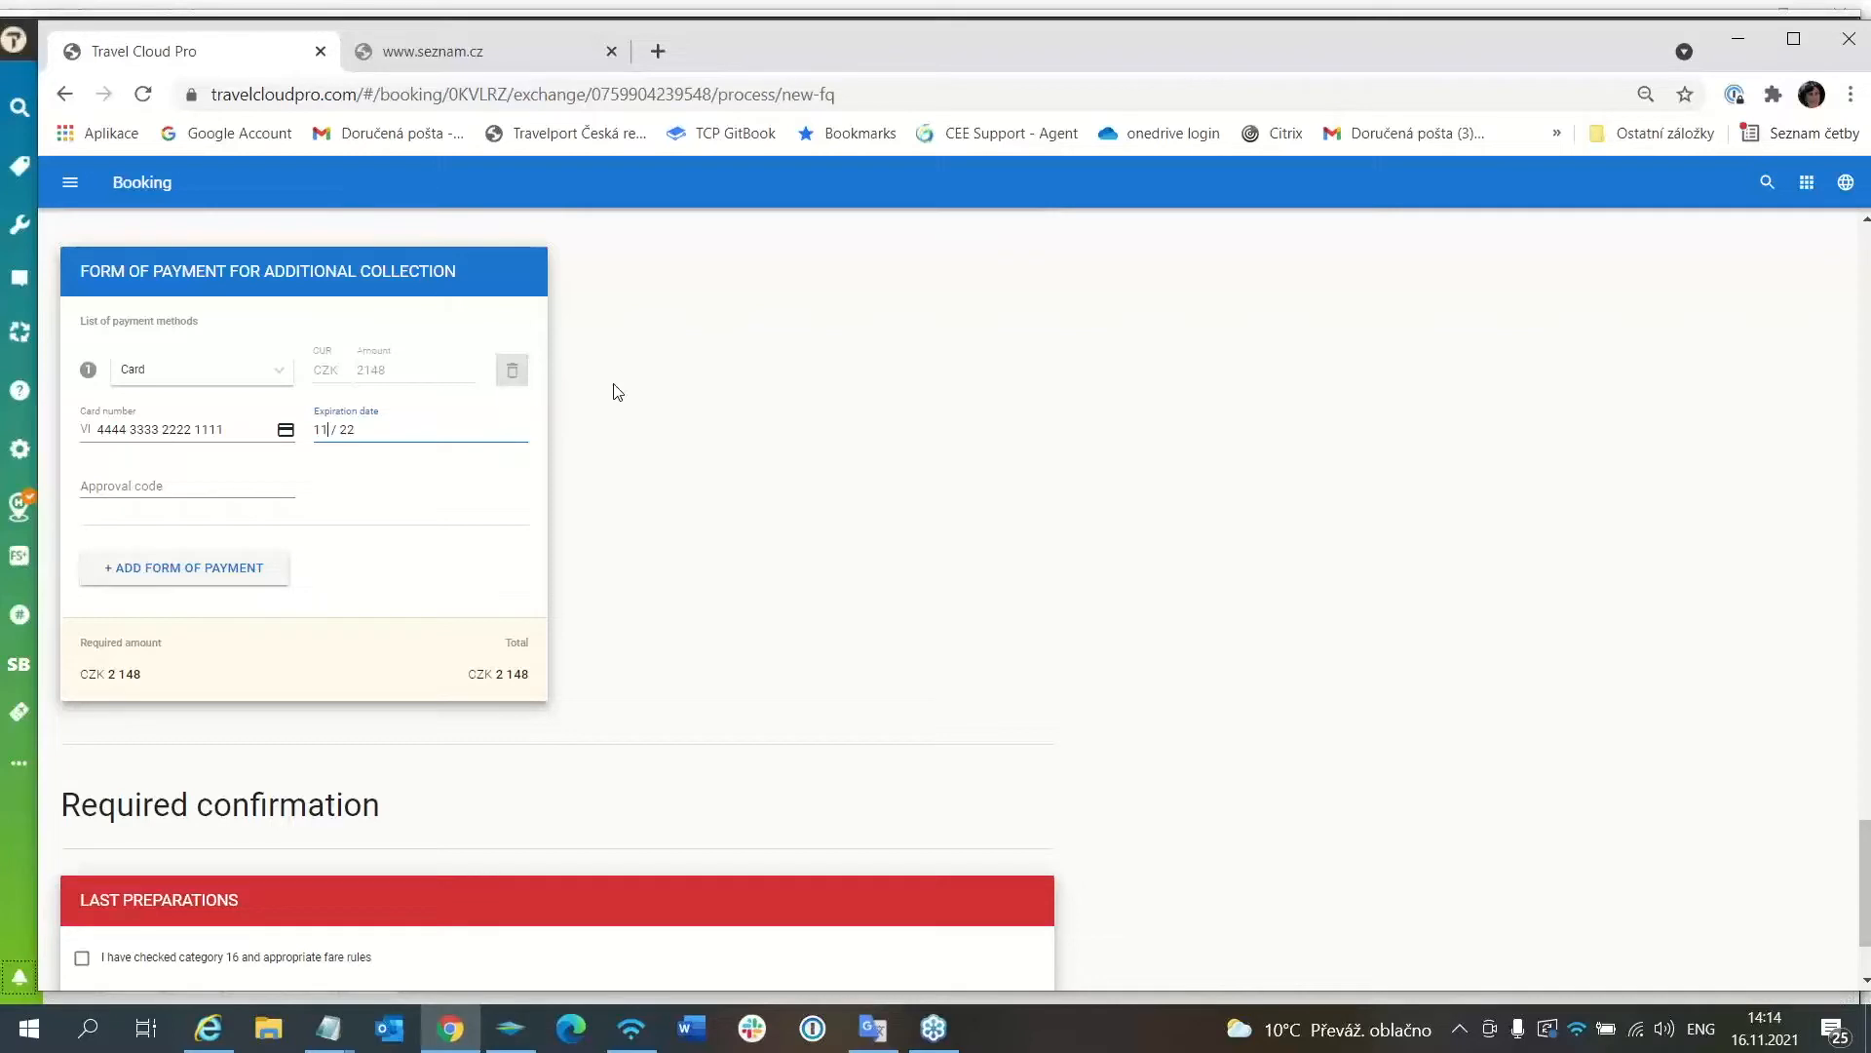
pyautogui.press('BackSpace')
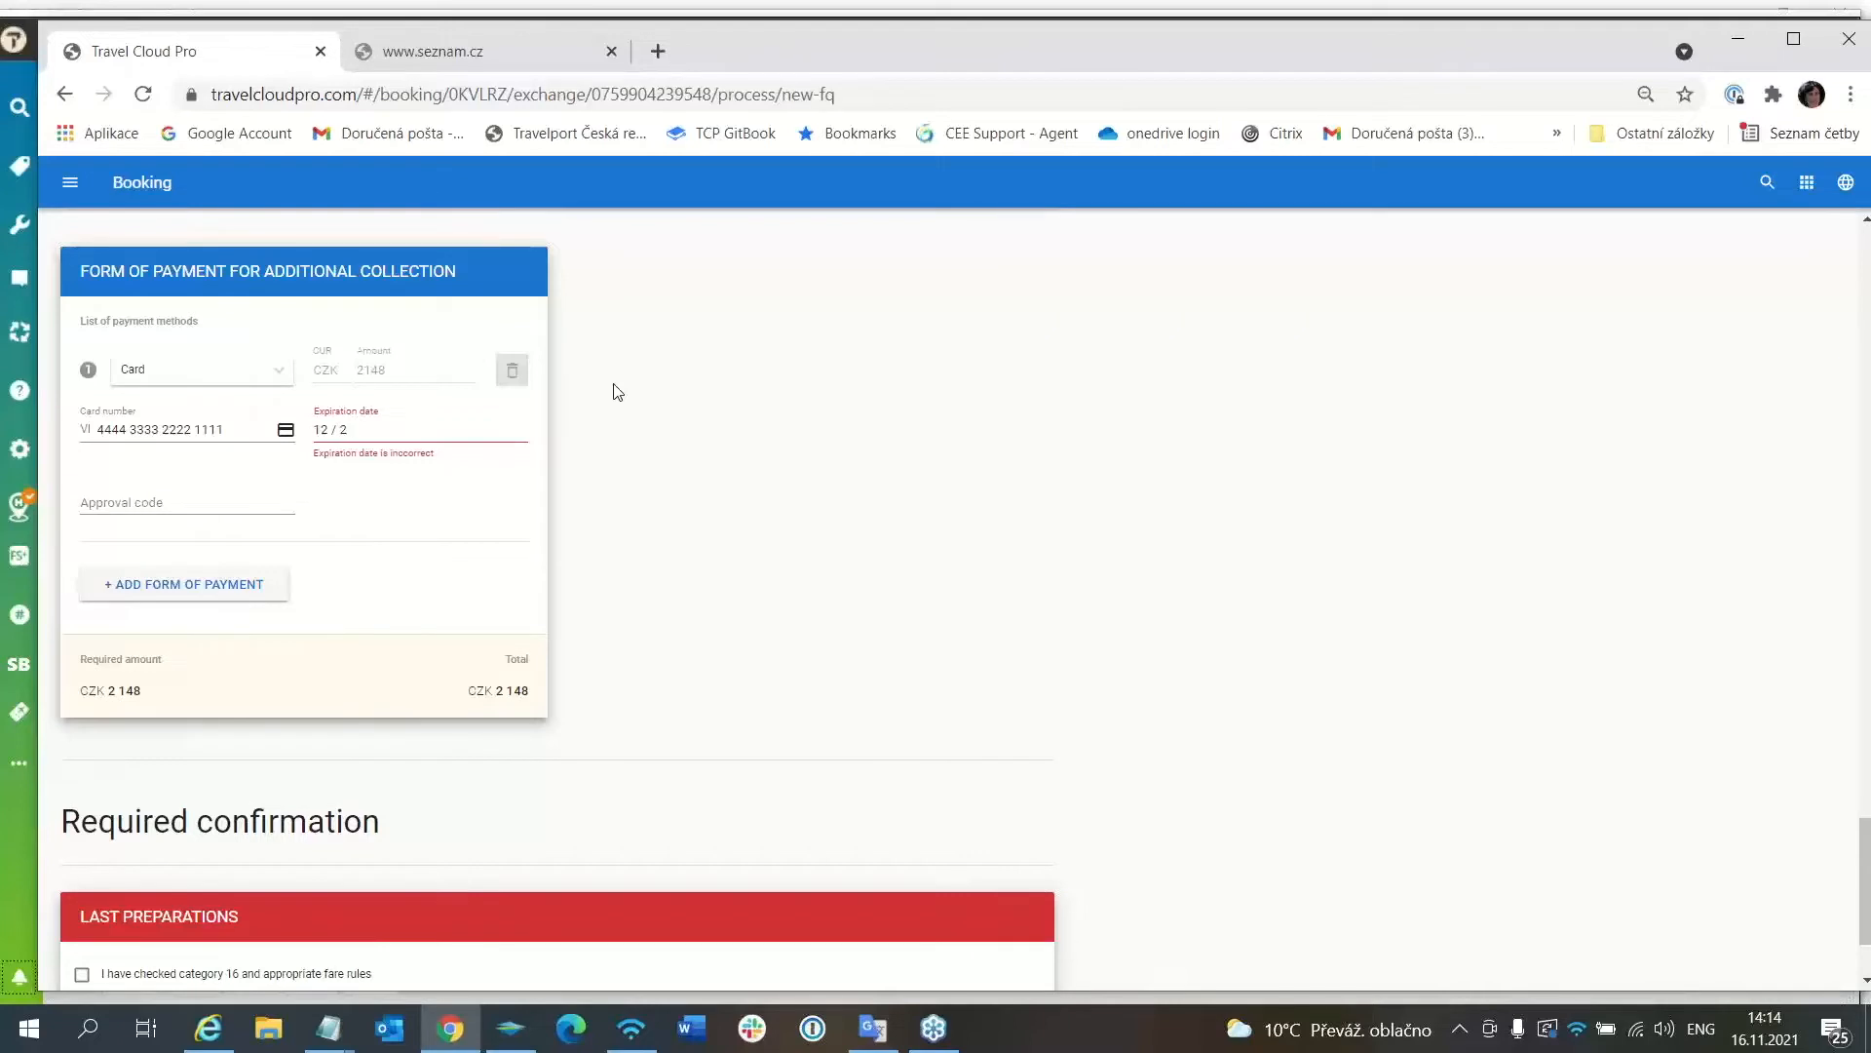
pyautogui.write('2')
pyautogui.press('Tab')
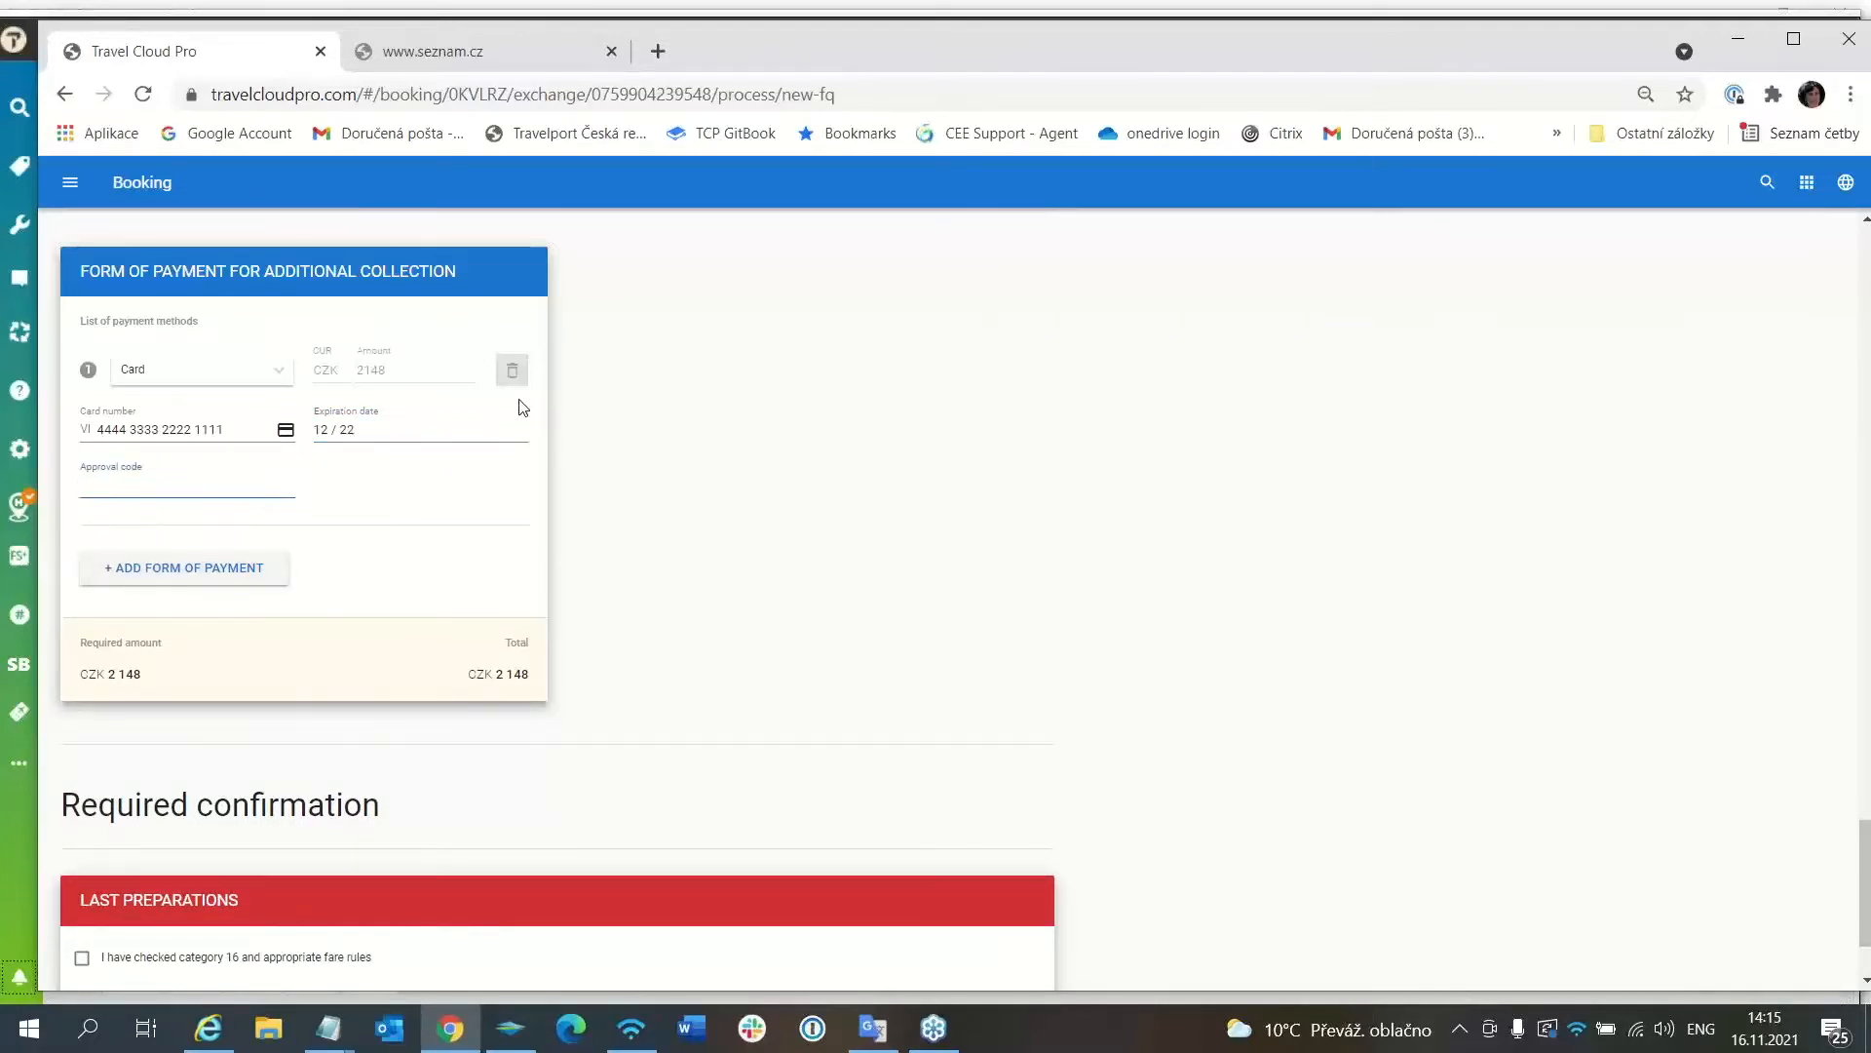
pyautogui.write('345217')
pyautogui.scroll(-2, 740, 533)
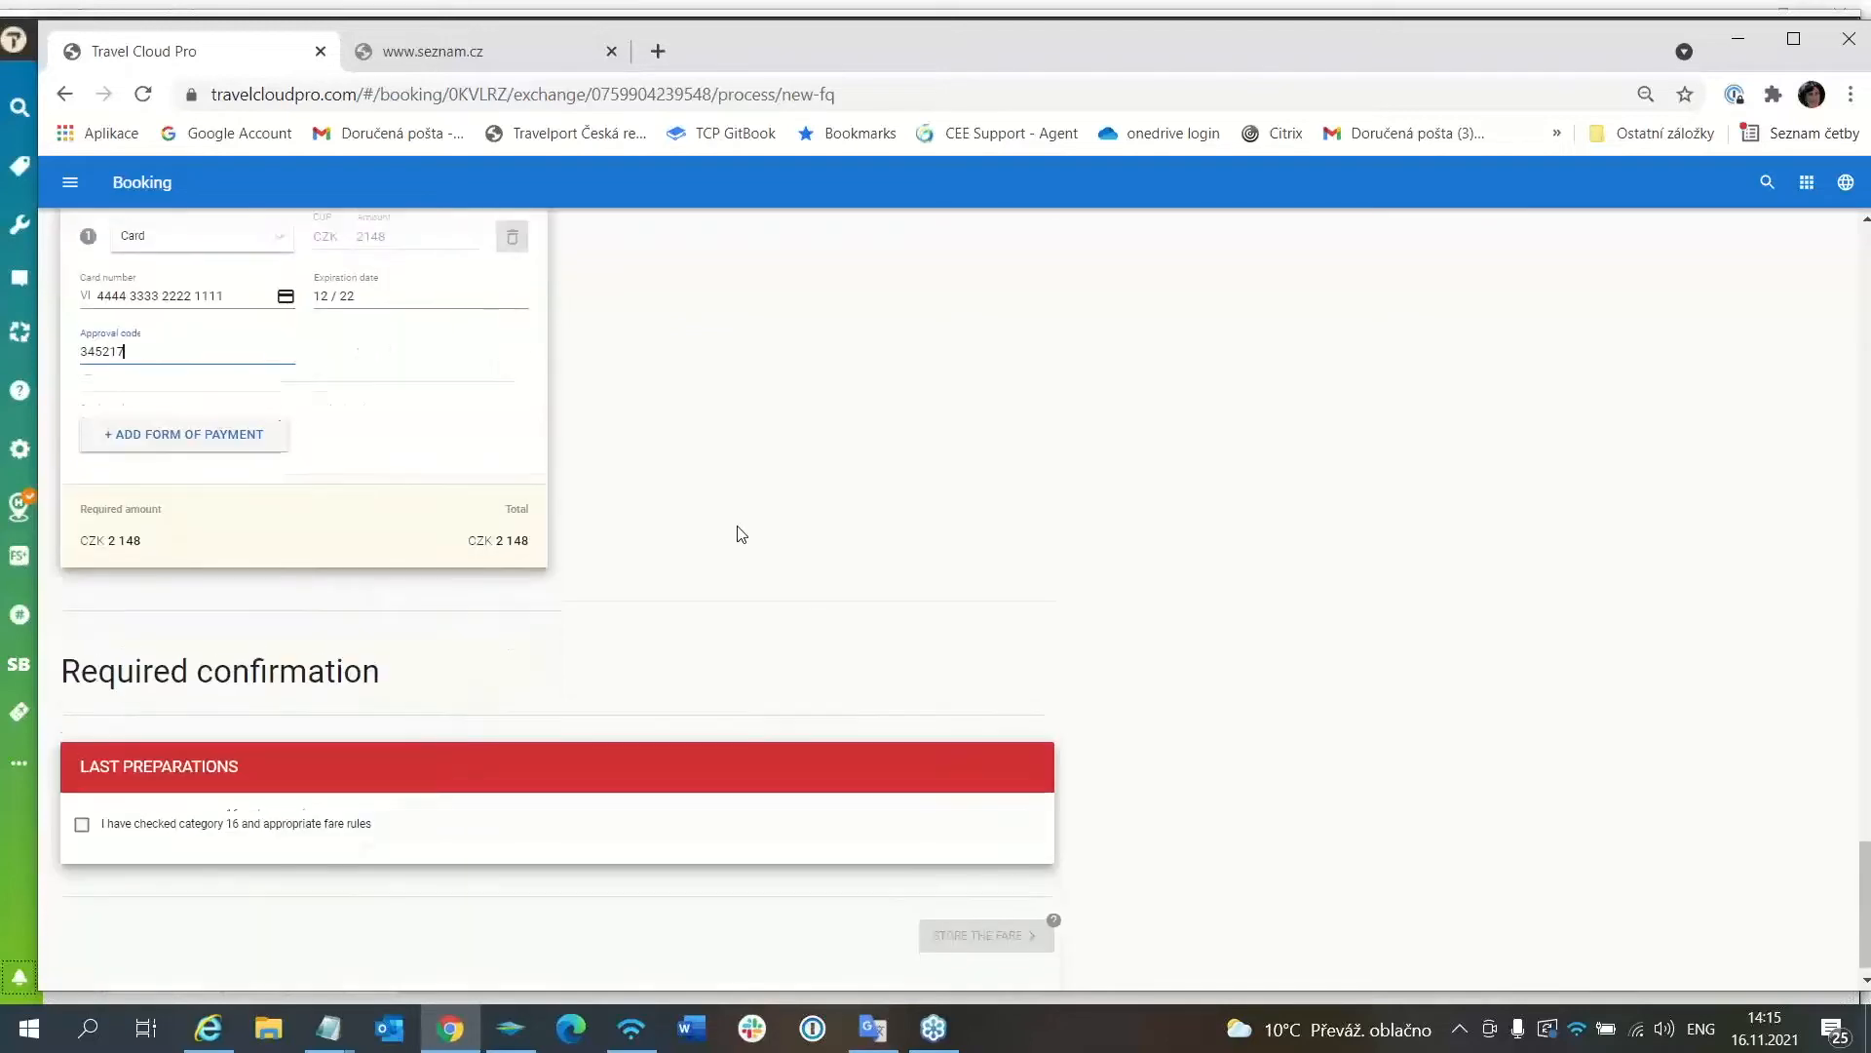
# Confirm the category 16 fare-rules check and store the fare.
pyautogui.click(81, 815)
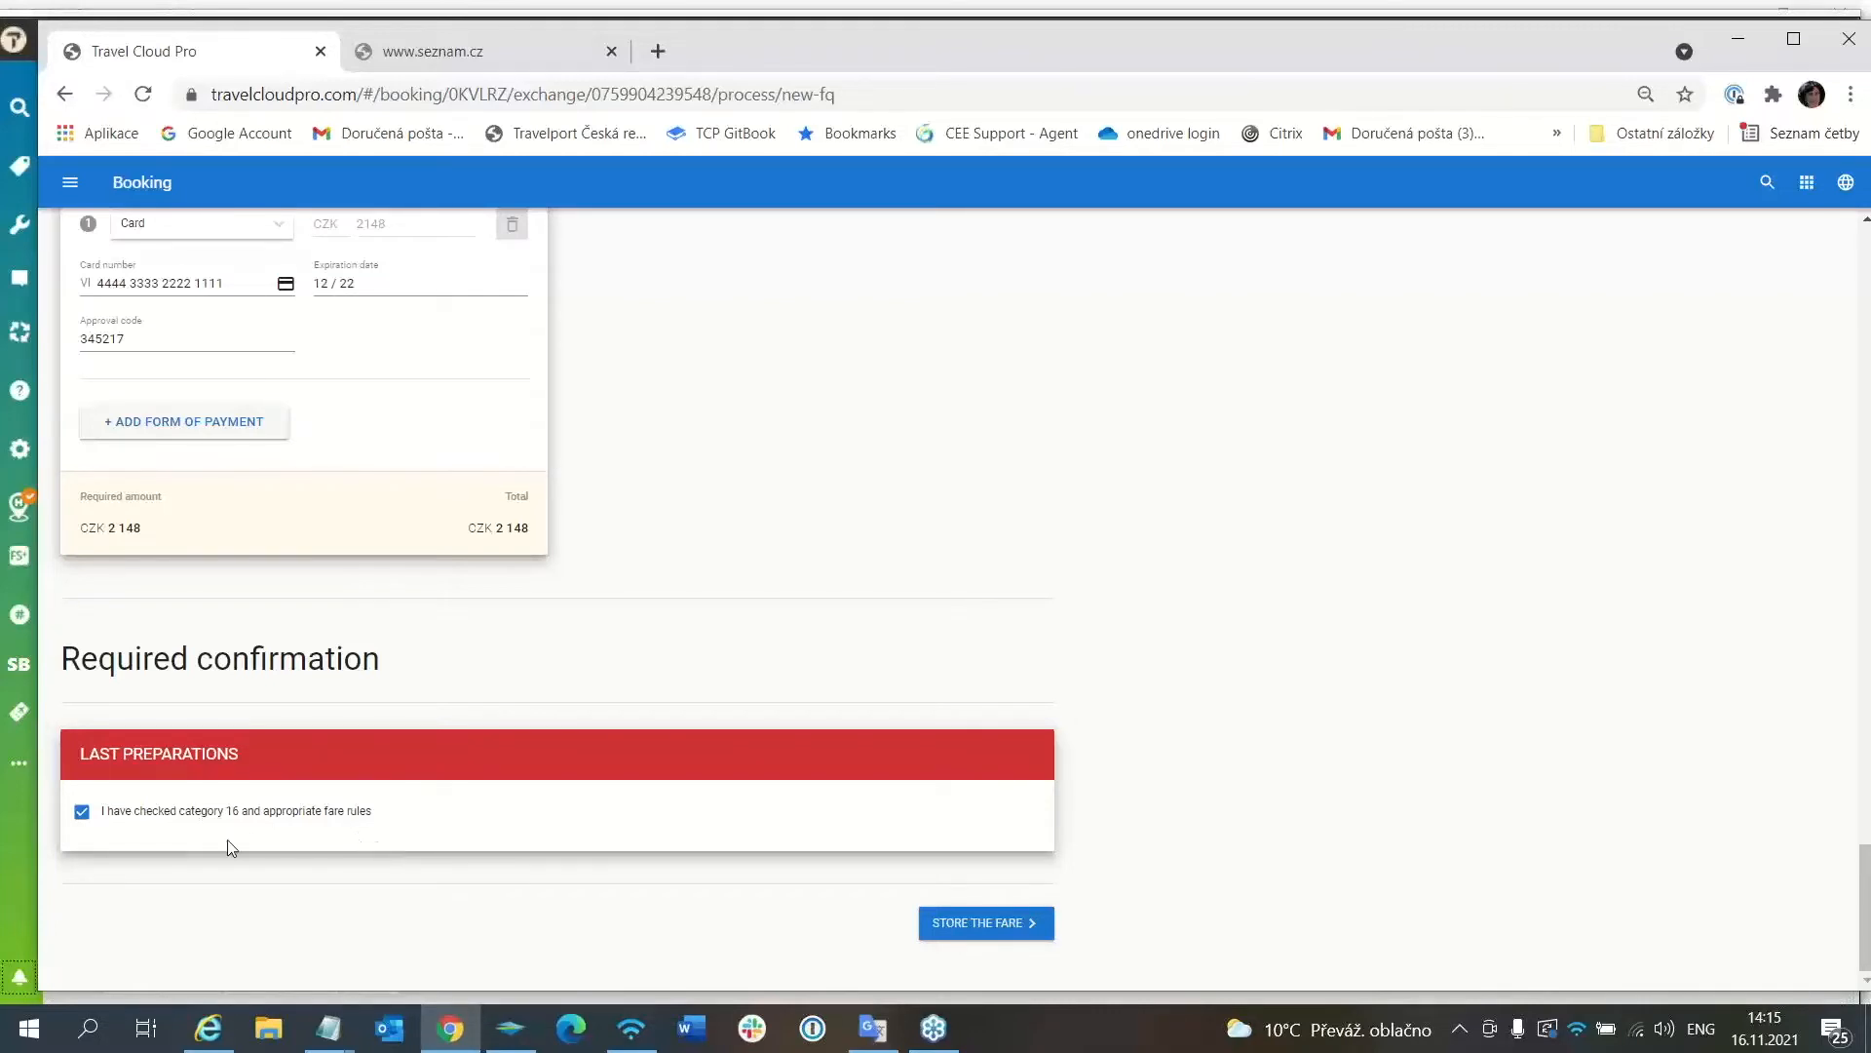
pyautogui.click(979, 926)
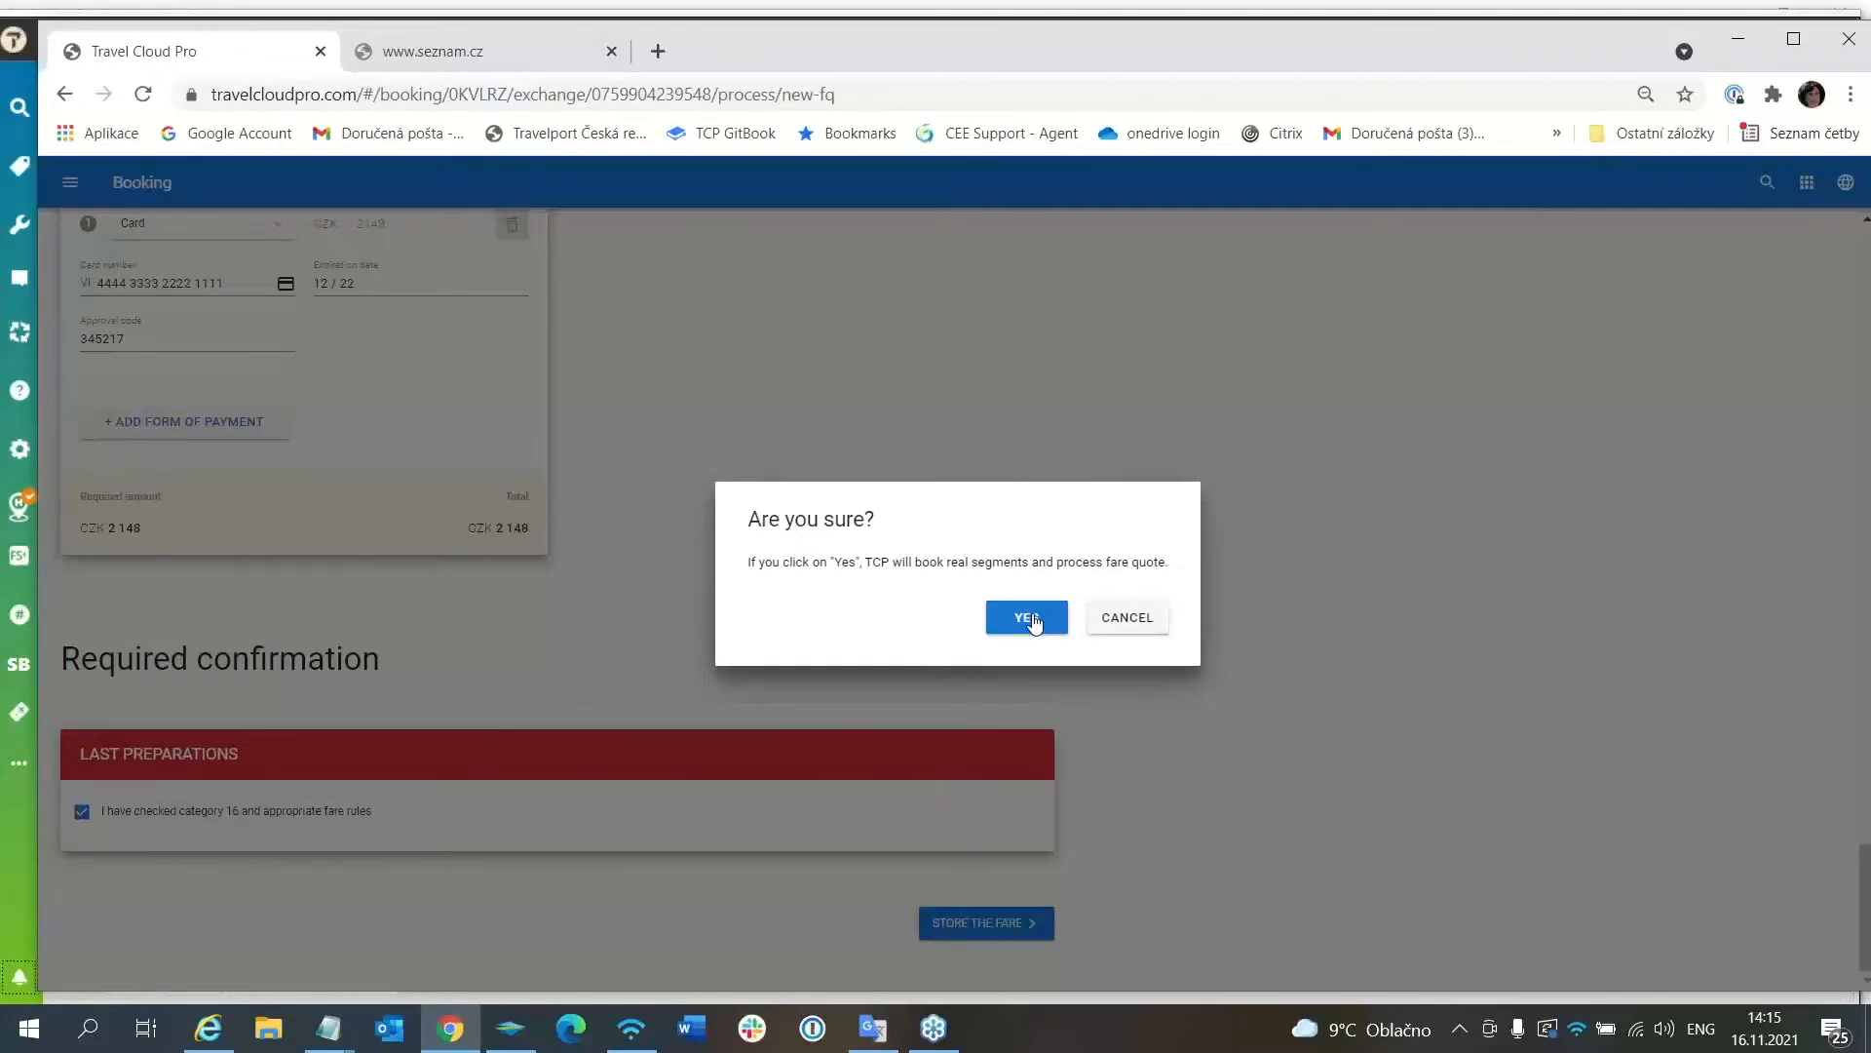
# Confirm booking the real segments and processing the fare quote.
pyautogui.click(1033, 618)
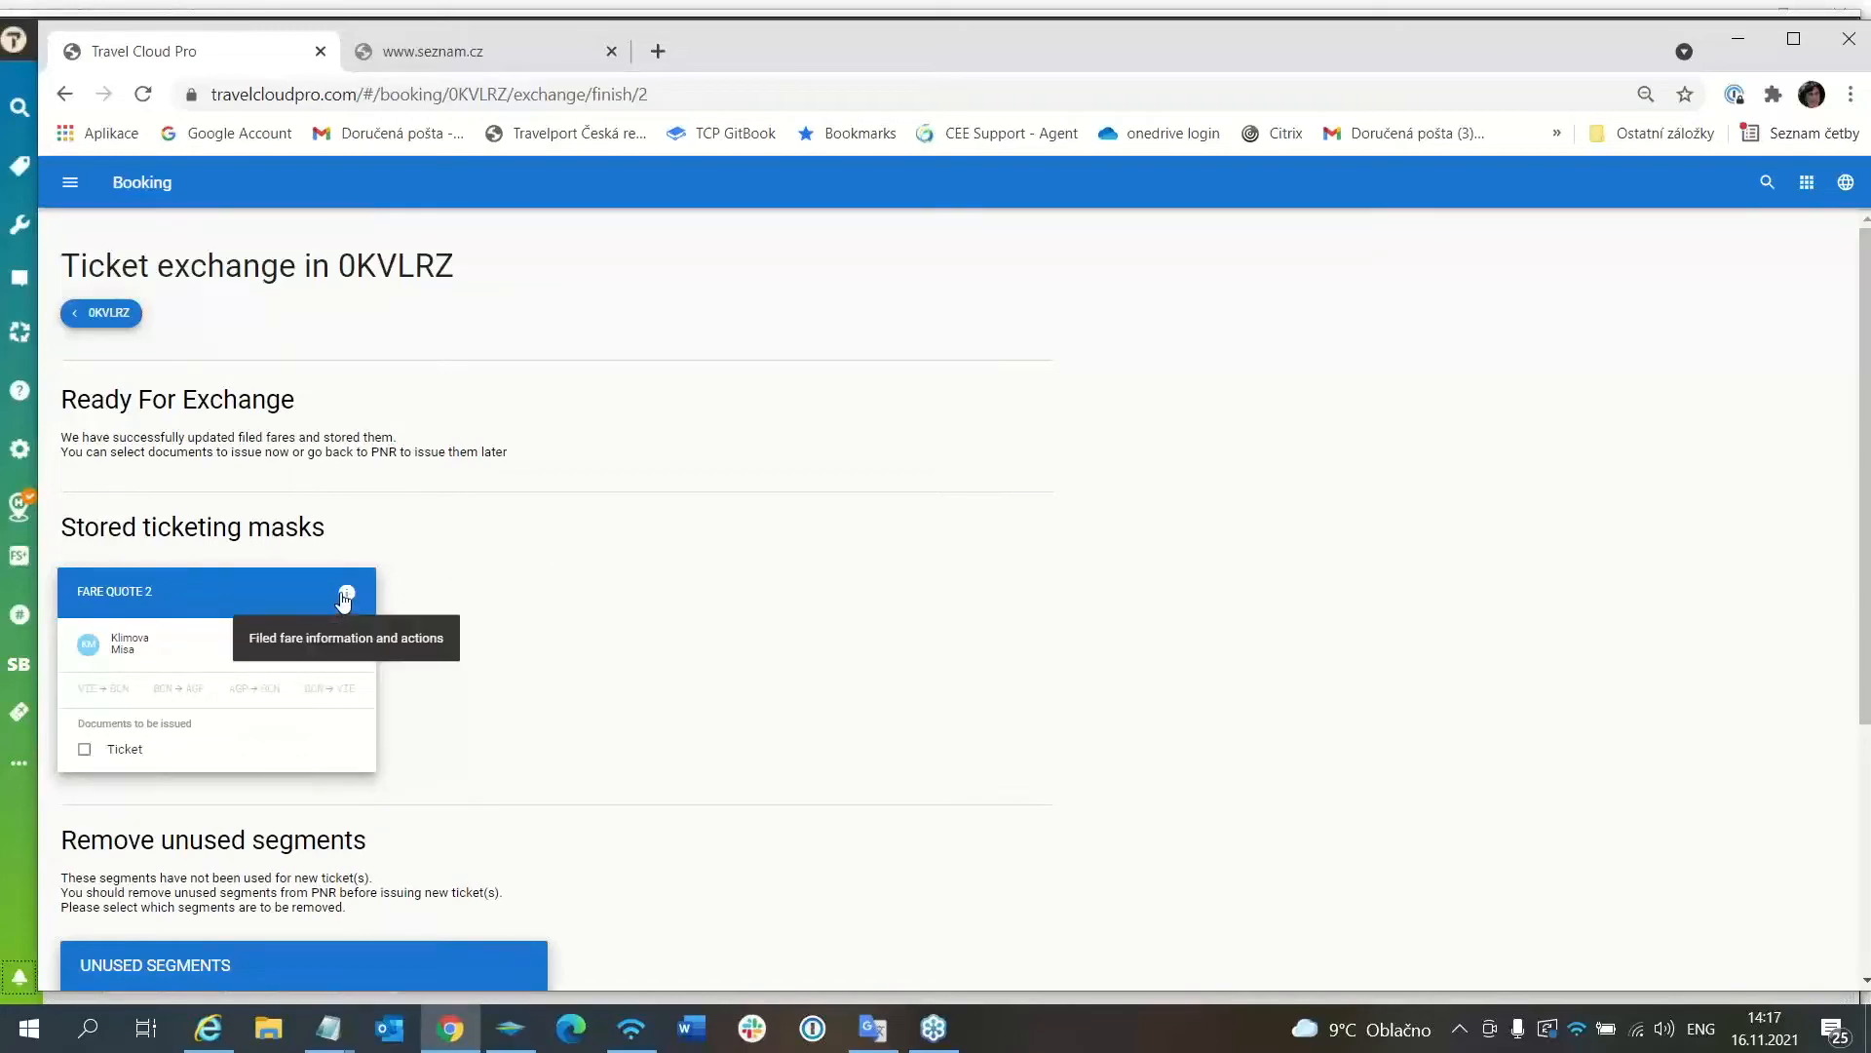
pyautogui.click(346, 595)
pyautogui.scroll(-15, 964, 558)
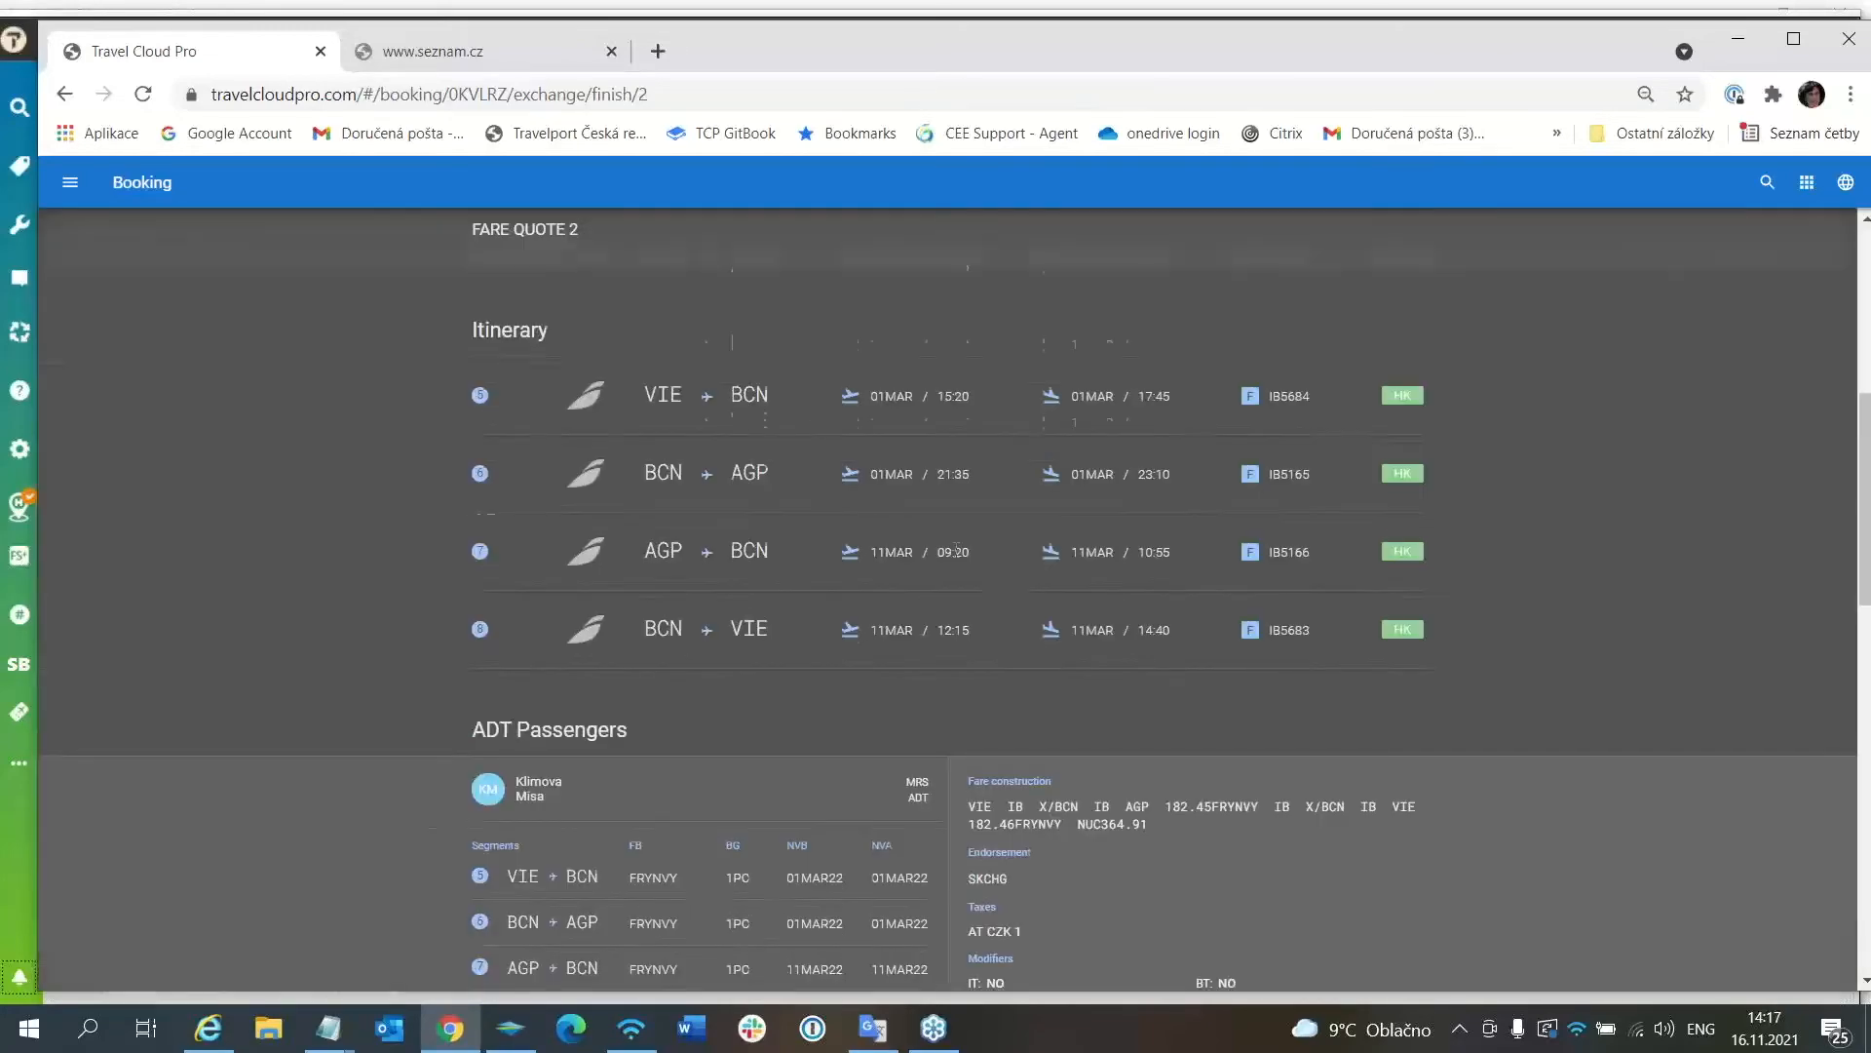
pyautogui.scroll(5, 944, 566)
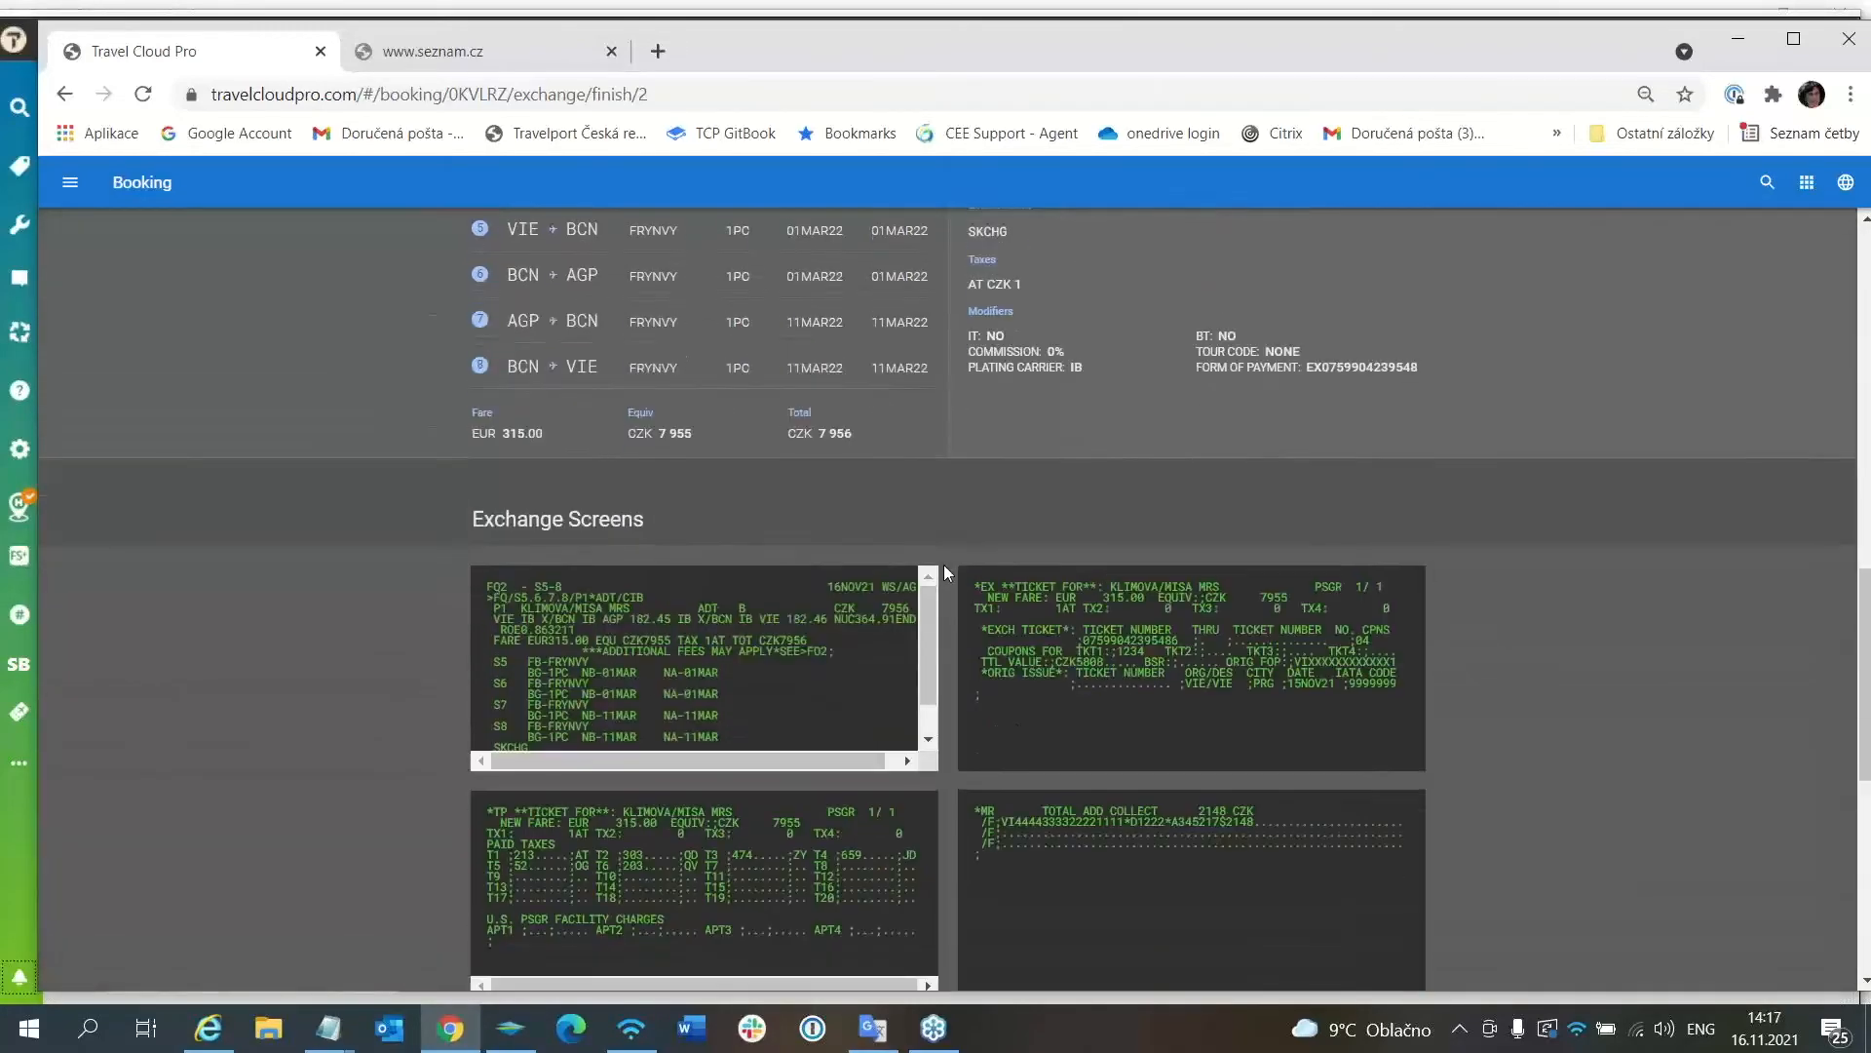
pyautogui.scroll(-1, 594, 539)
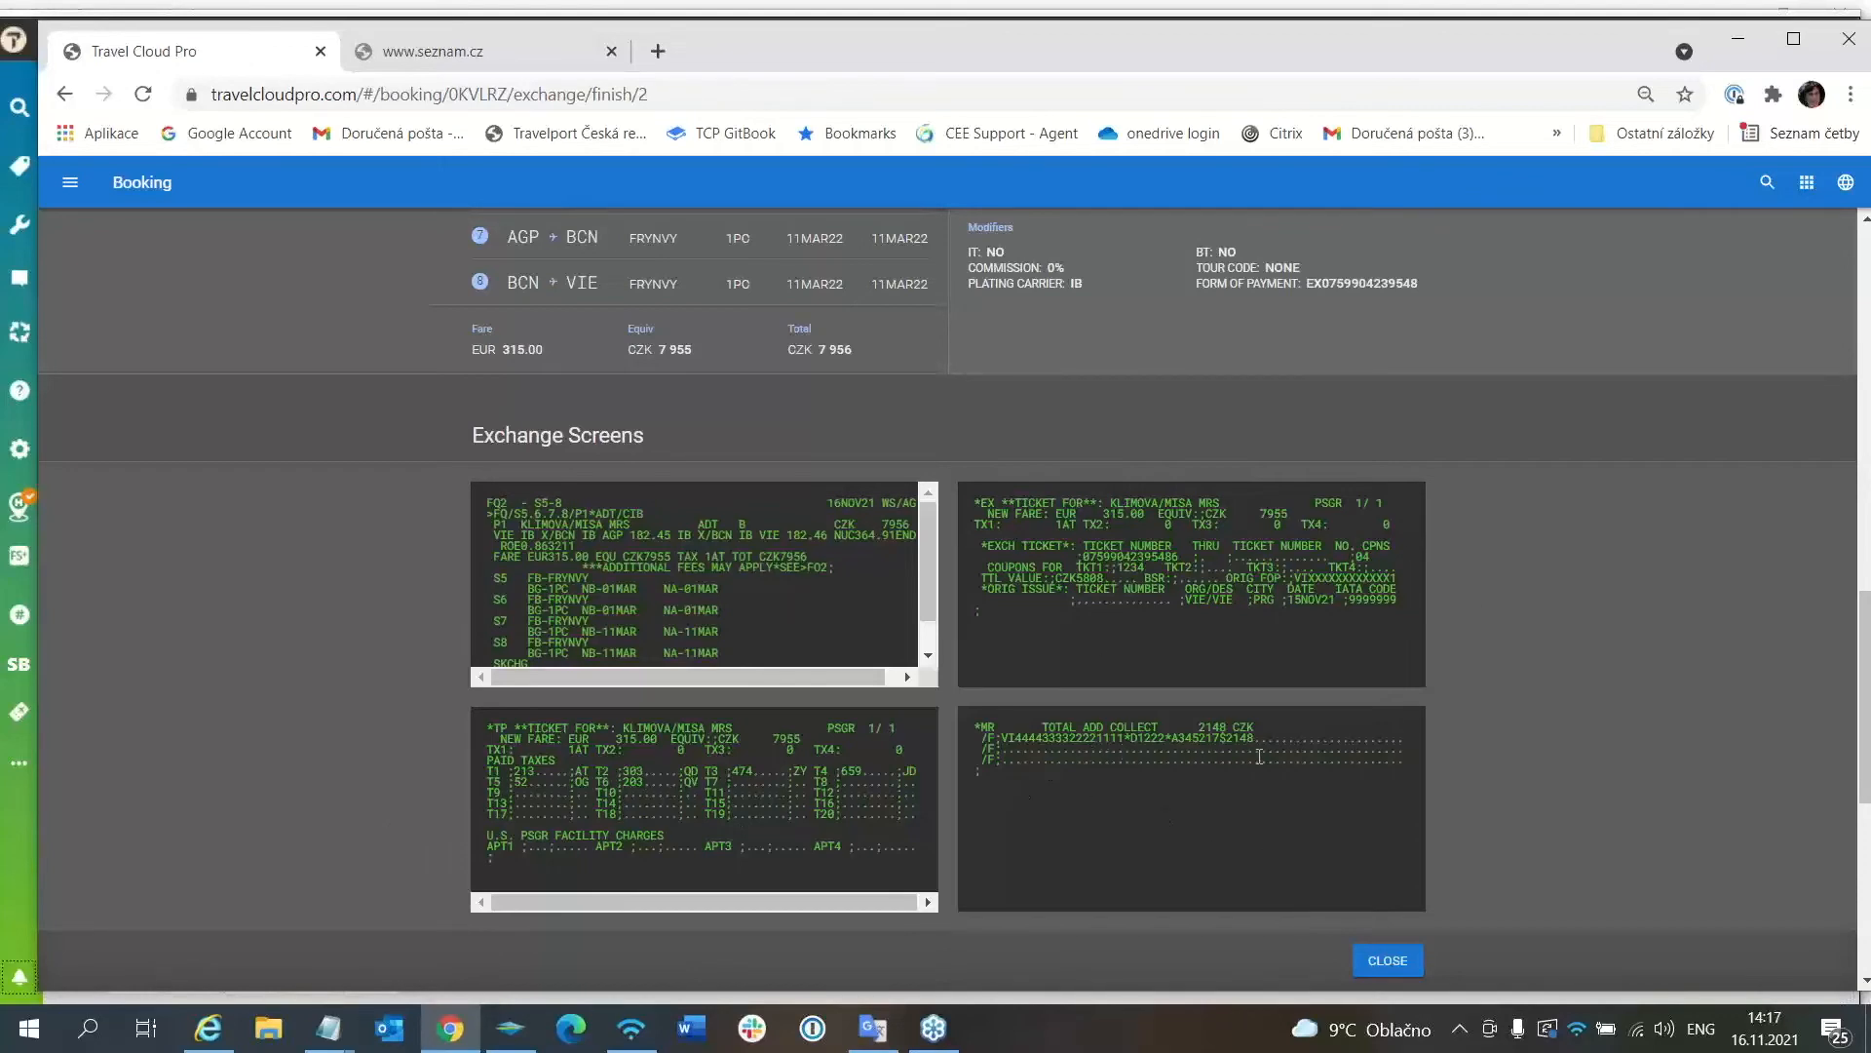
pyautogui.click(1385, 969)
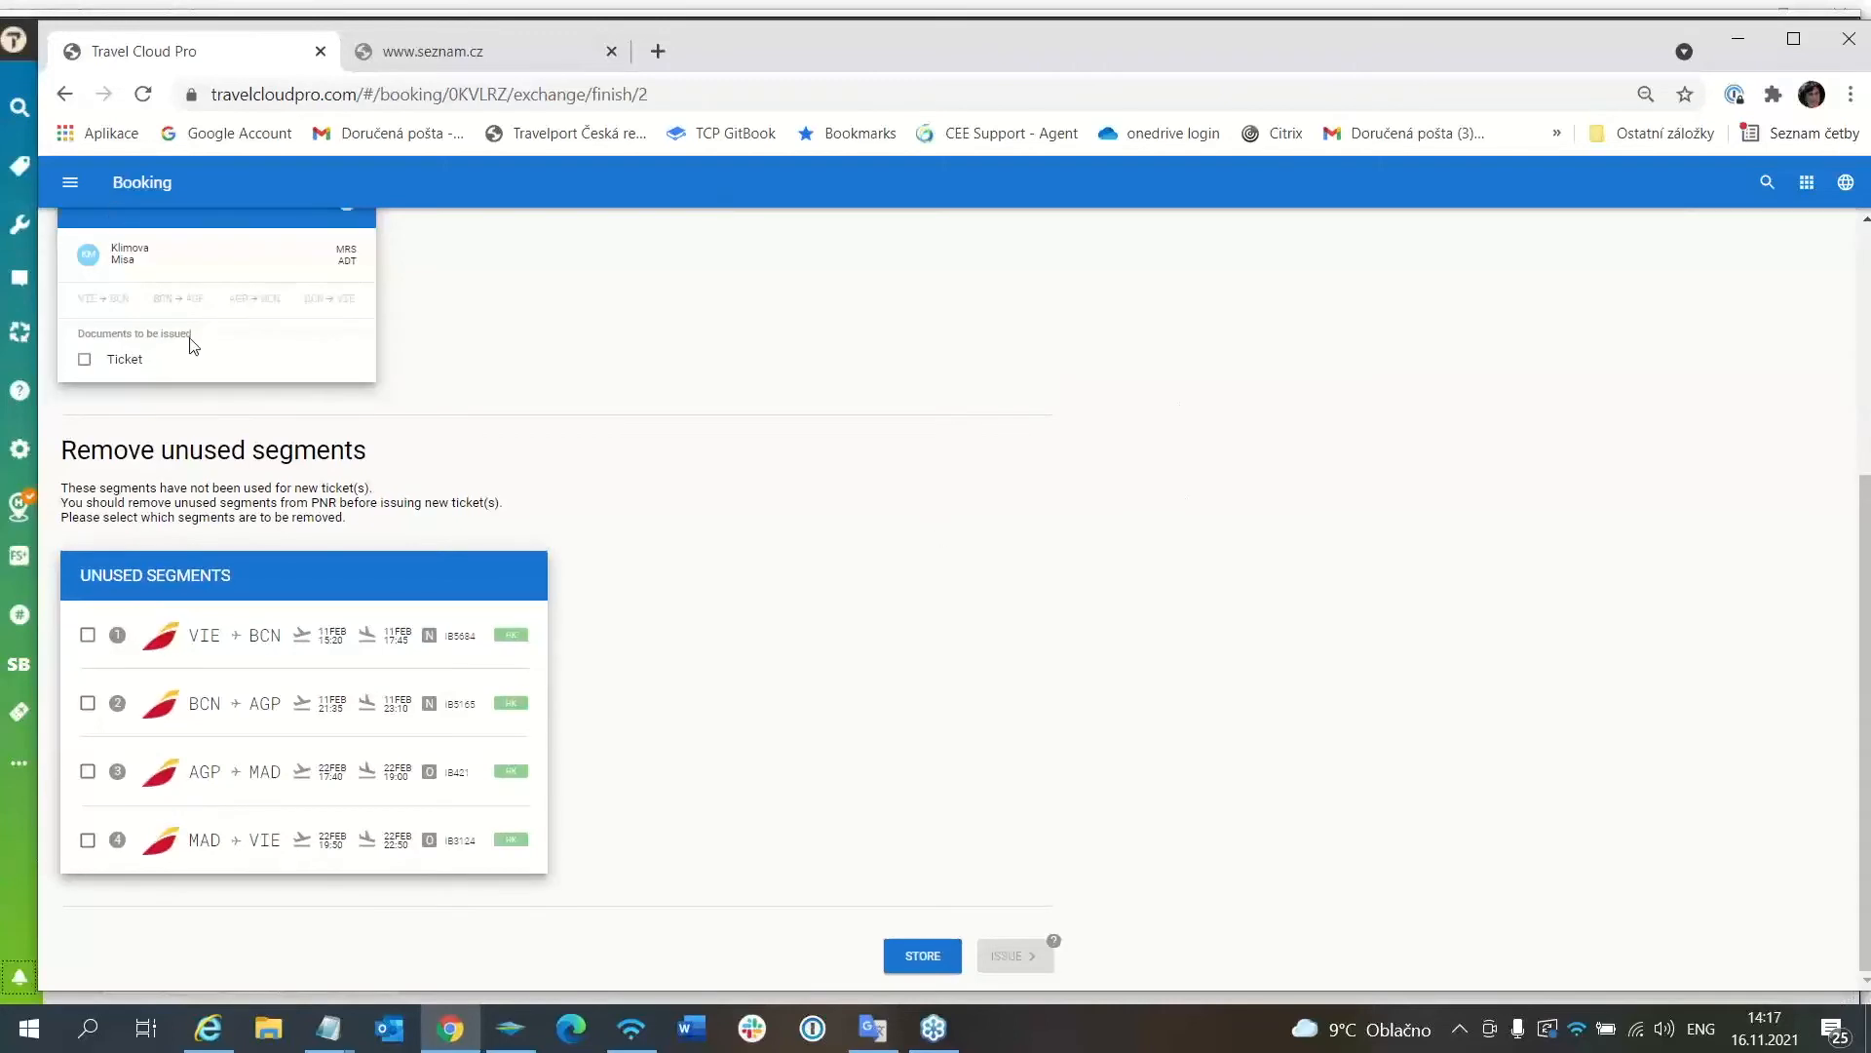
# Select the ticket for issuing and mark the four February segments VIE–BCN, BCN–AGP, AGP–MAD, MAD–VIE for removal.
pyautogui.click(84, 360)
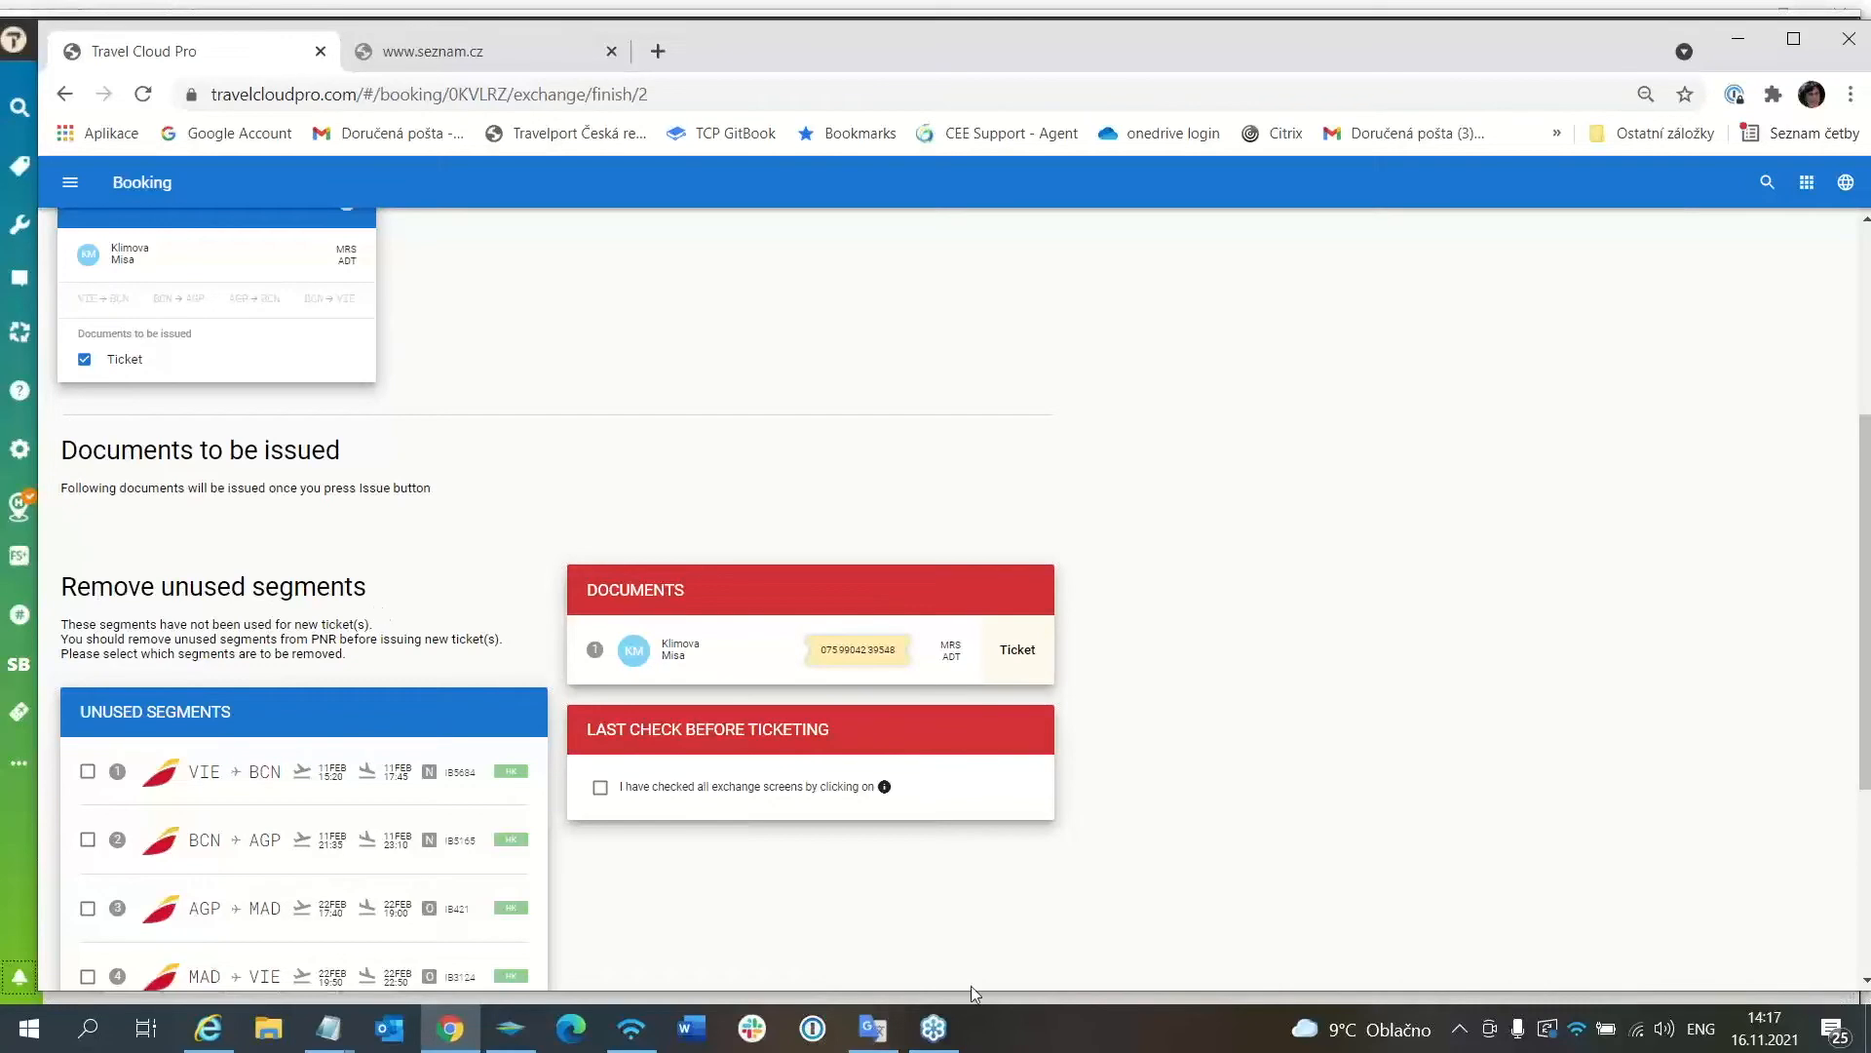
pyautogui.scroll(-2, 1172, 801)
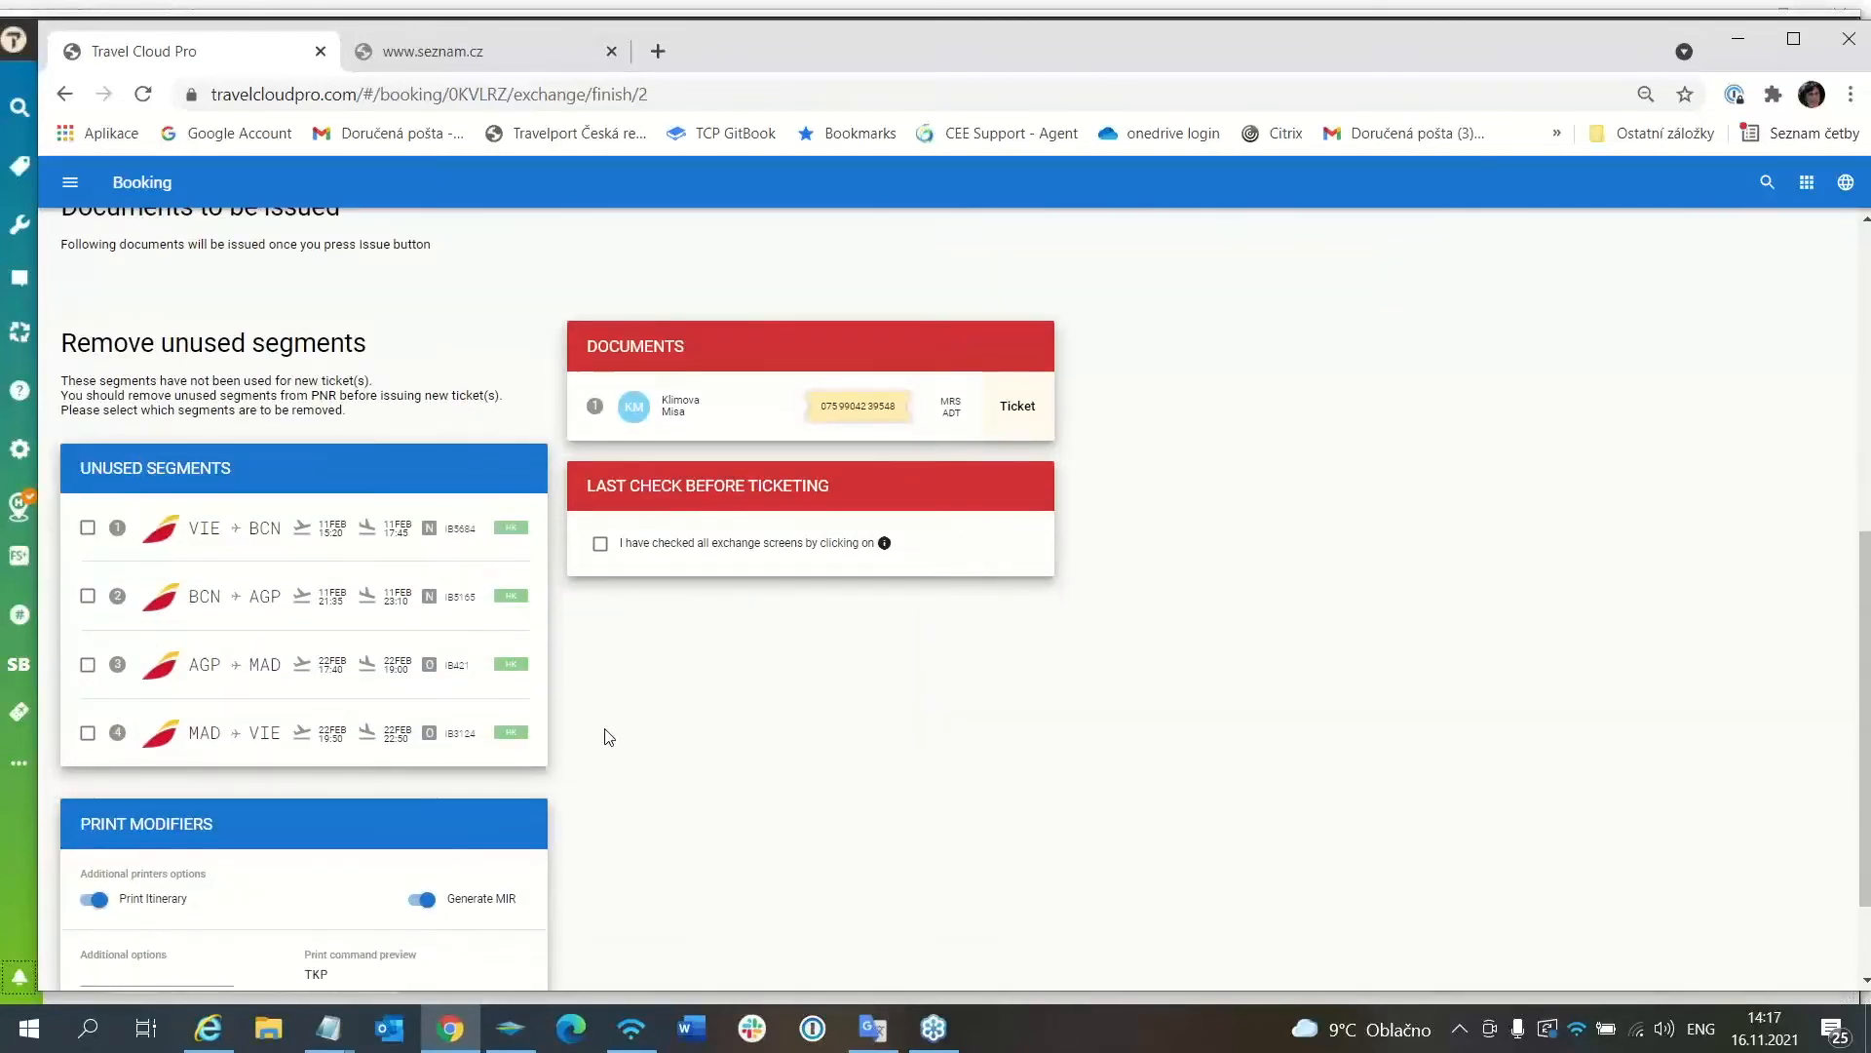
pyautogui.click(87, 528)
pyautogui.click(90, 597)
pyautogui.click(87, 667)
pyautogui.click(87, 736)
# Re-mark the BCN–AGP and AGP–MAD segments and confirm all exchange screens were checked.
pyautogui.click(87, 598)
pyautogui.click(88, 664)
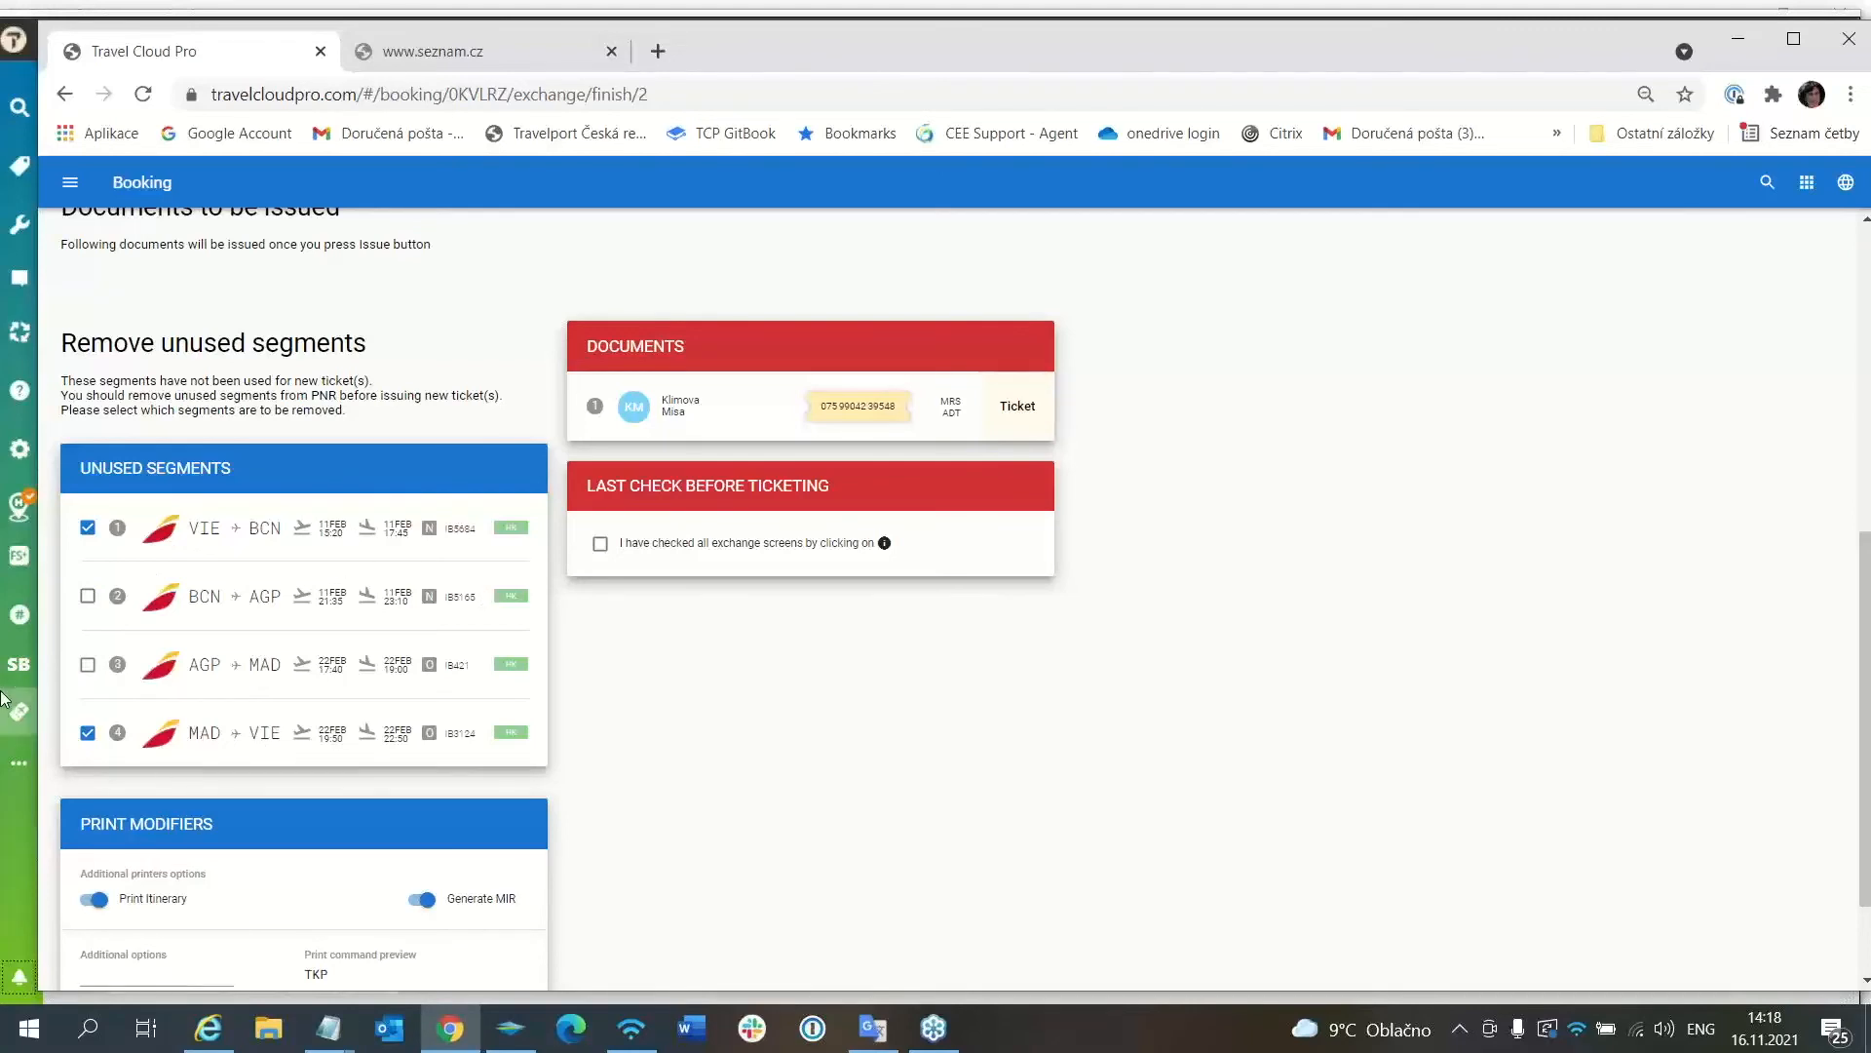
pyautogui.click(87, 598)
pyautogui.click(87, 666)
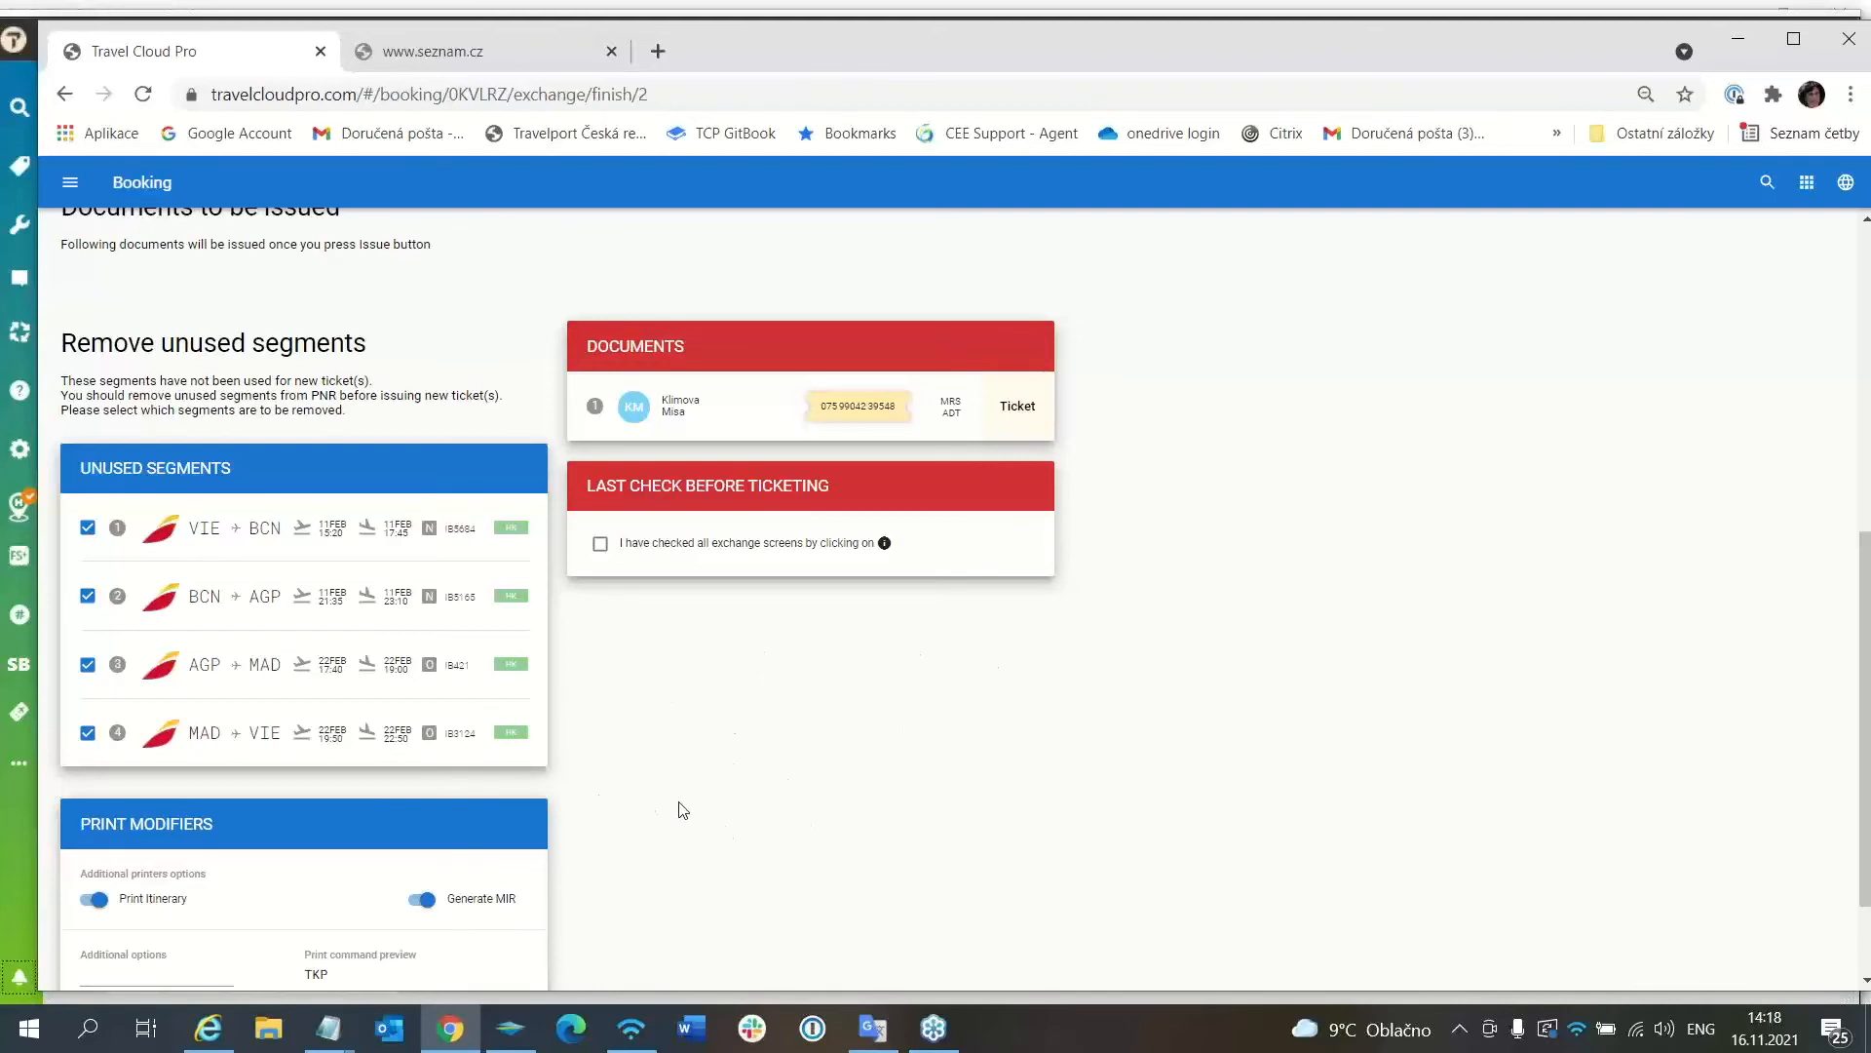
pyautogui.click(601, 546)
pyautogui.scroll(-1, 728, 819)
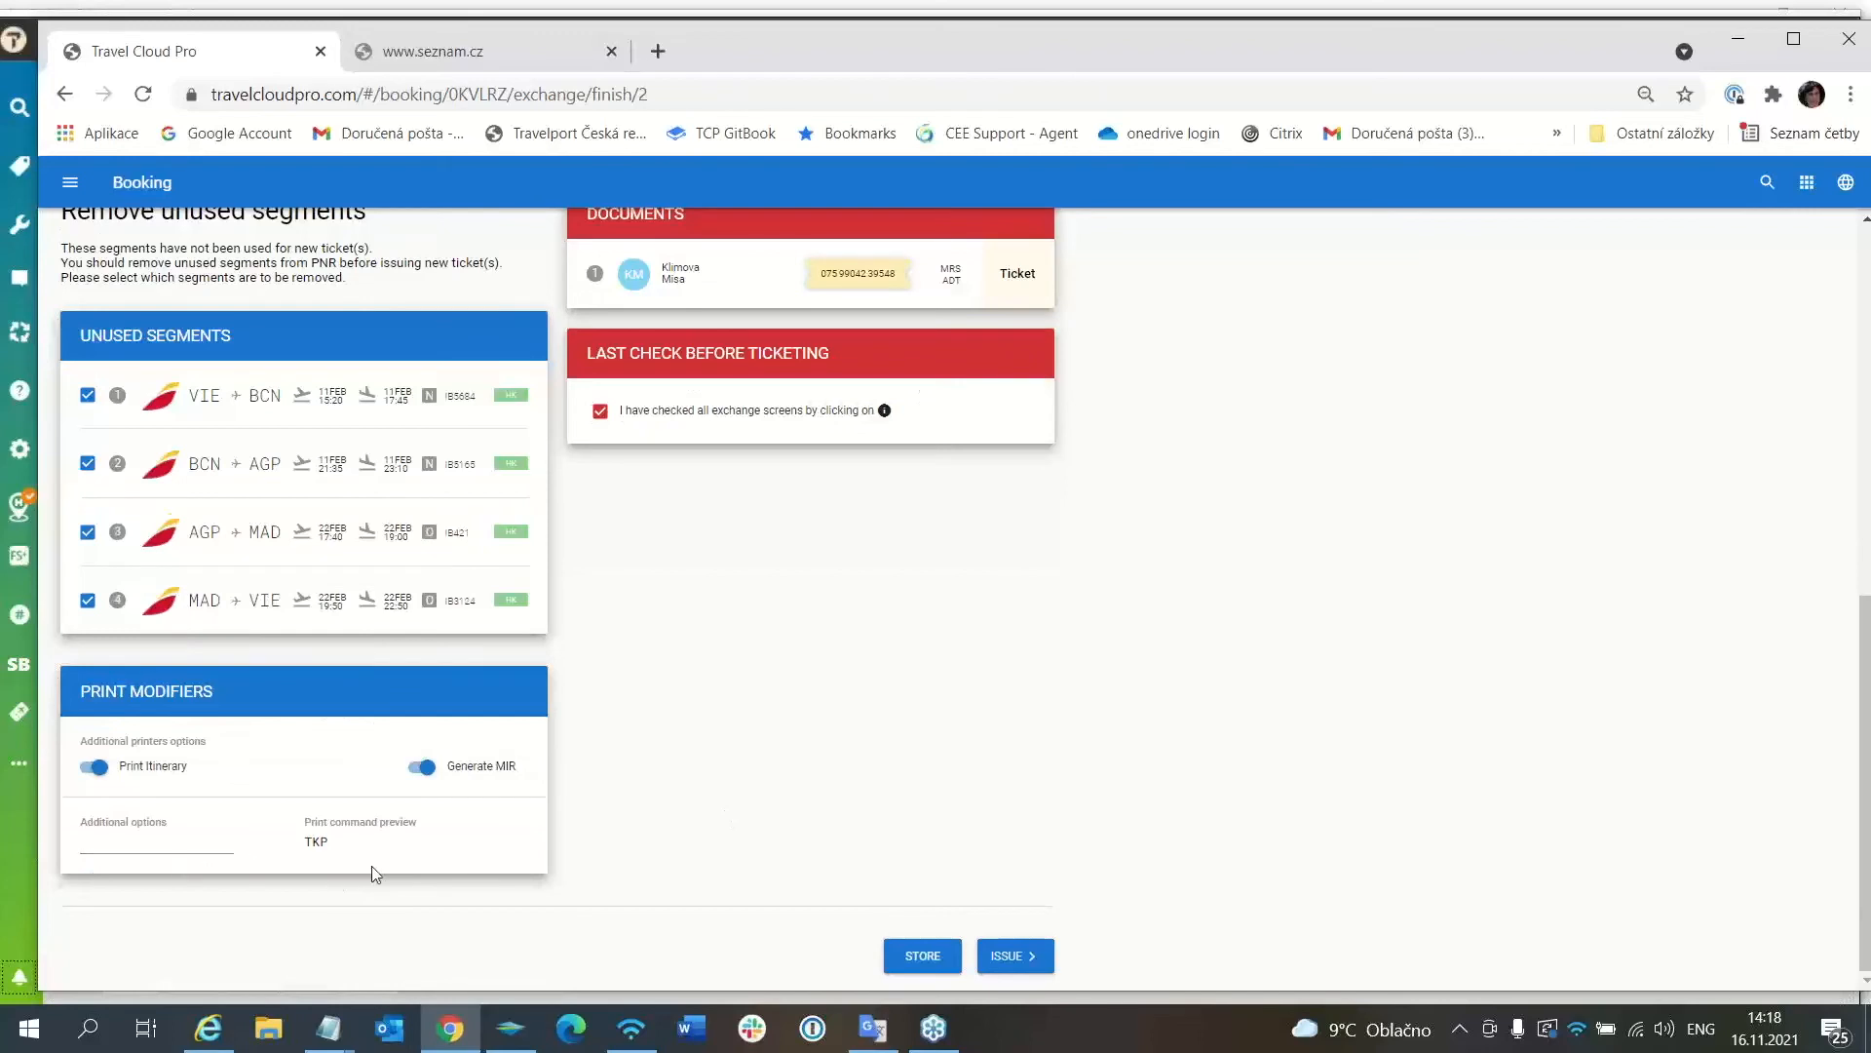
# Issue the exchanged ticket documents and confirm issuing in the confirmation dialog.
pyautogui.click(1014, 959)
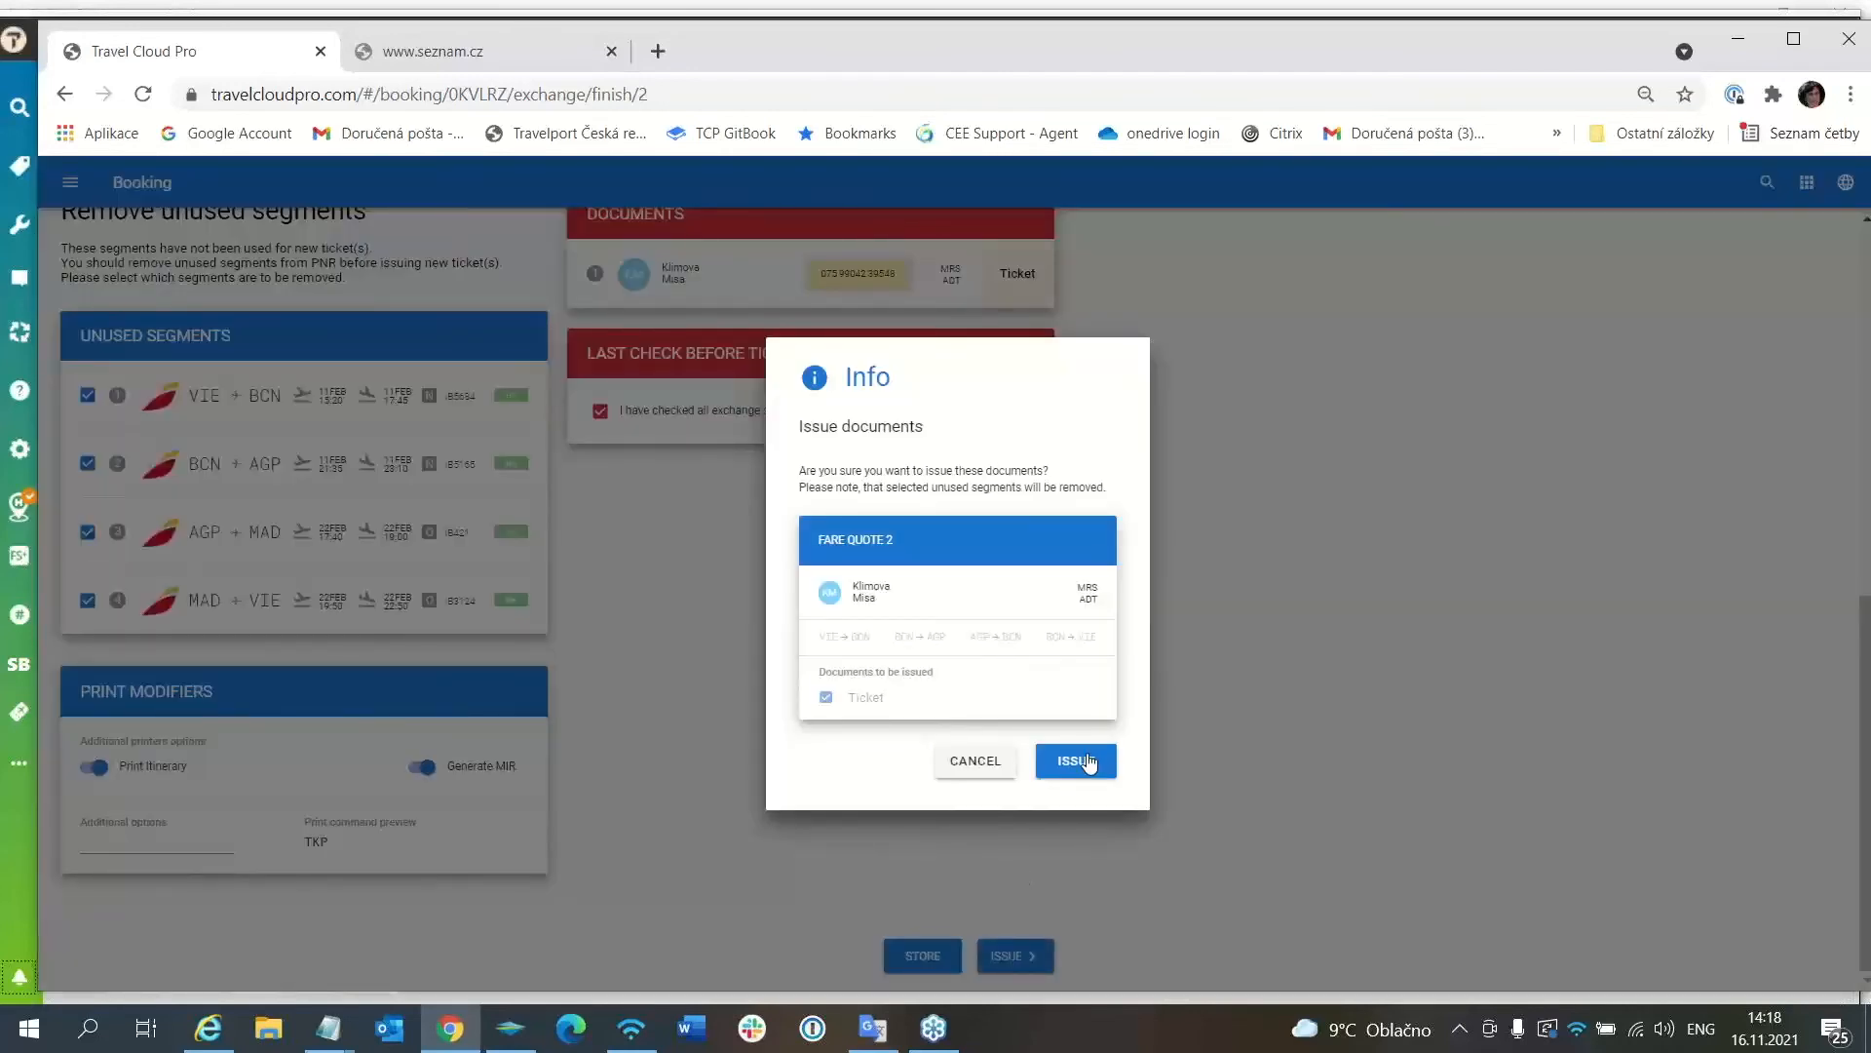
pyautogui.click(1088, 762)
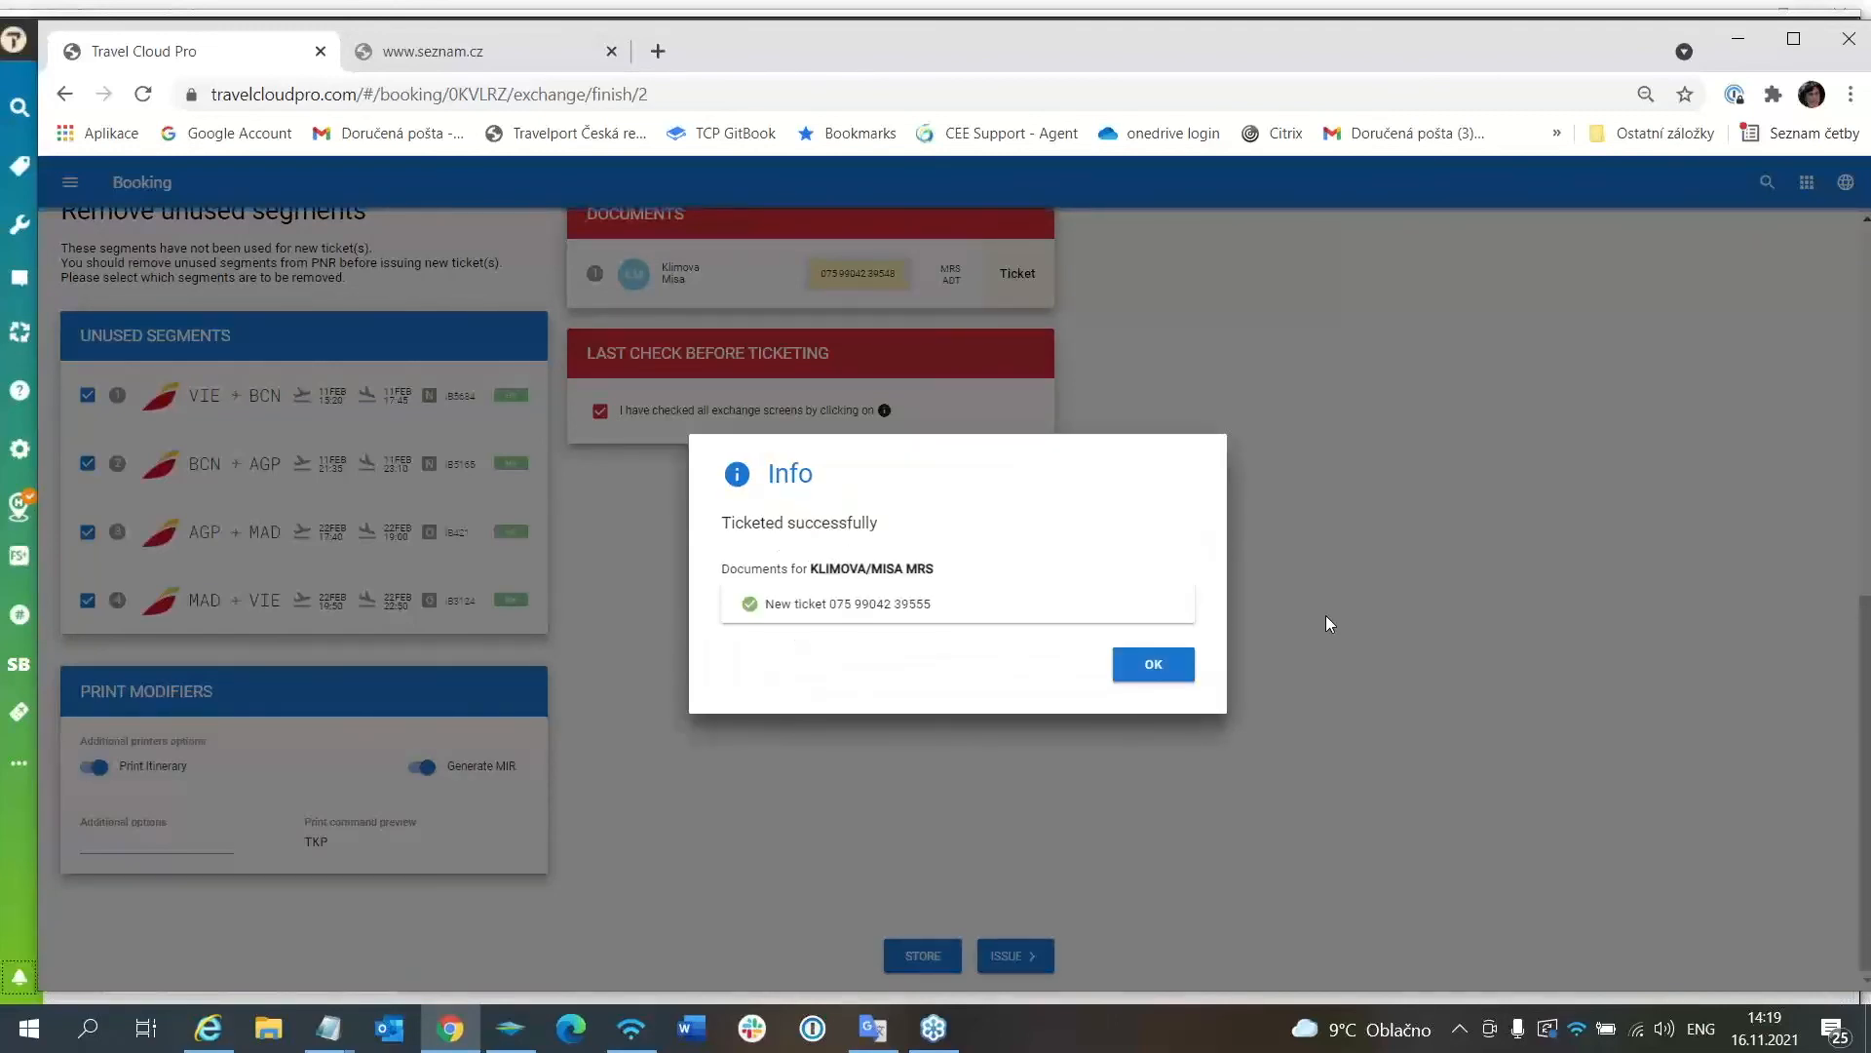
# Acknowledge the ticketing success message and dismiss the Travelport uAPI error to return to the booking.
pyautogui.click(1164, 665)
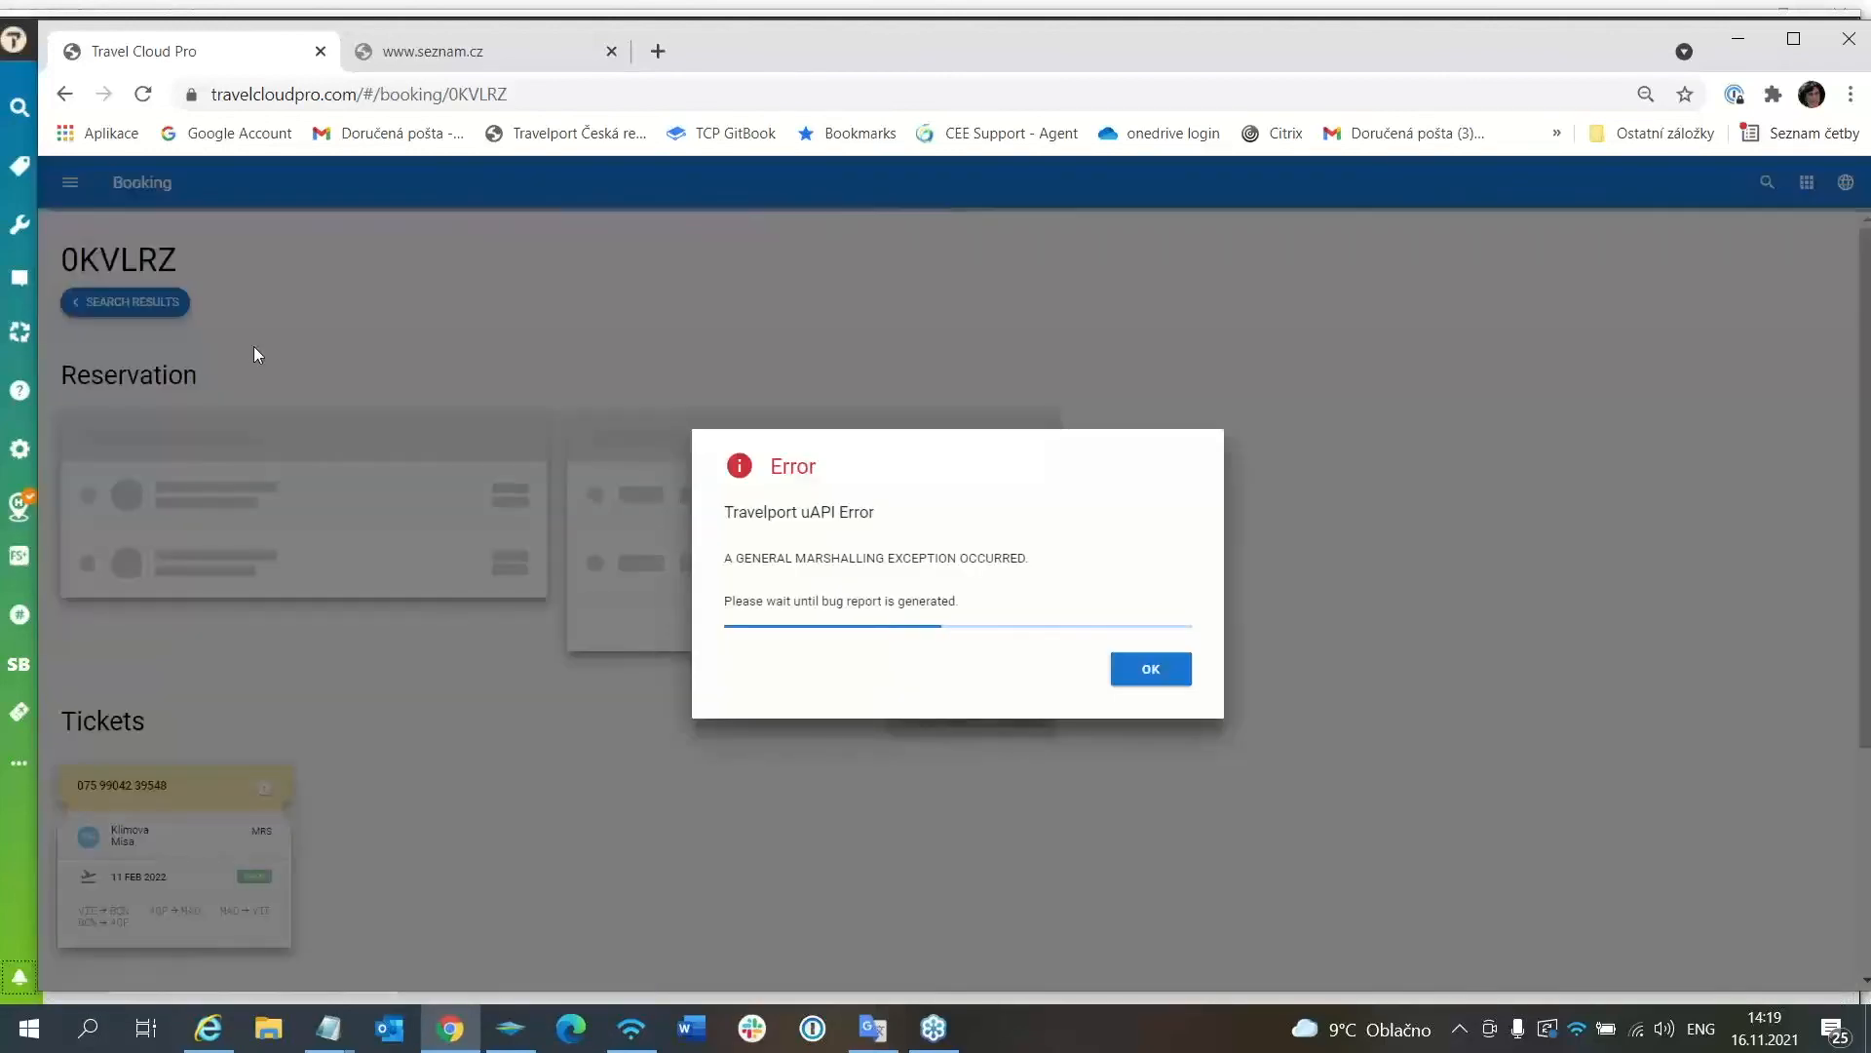
pyautogui.click(1165, 669)
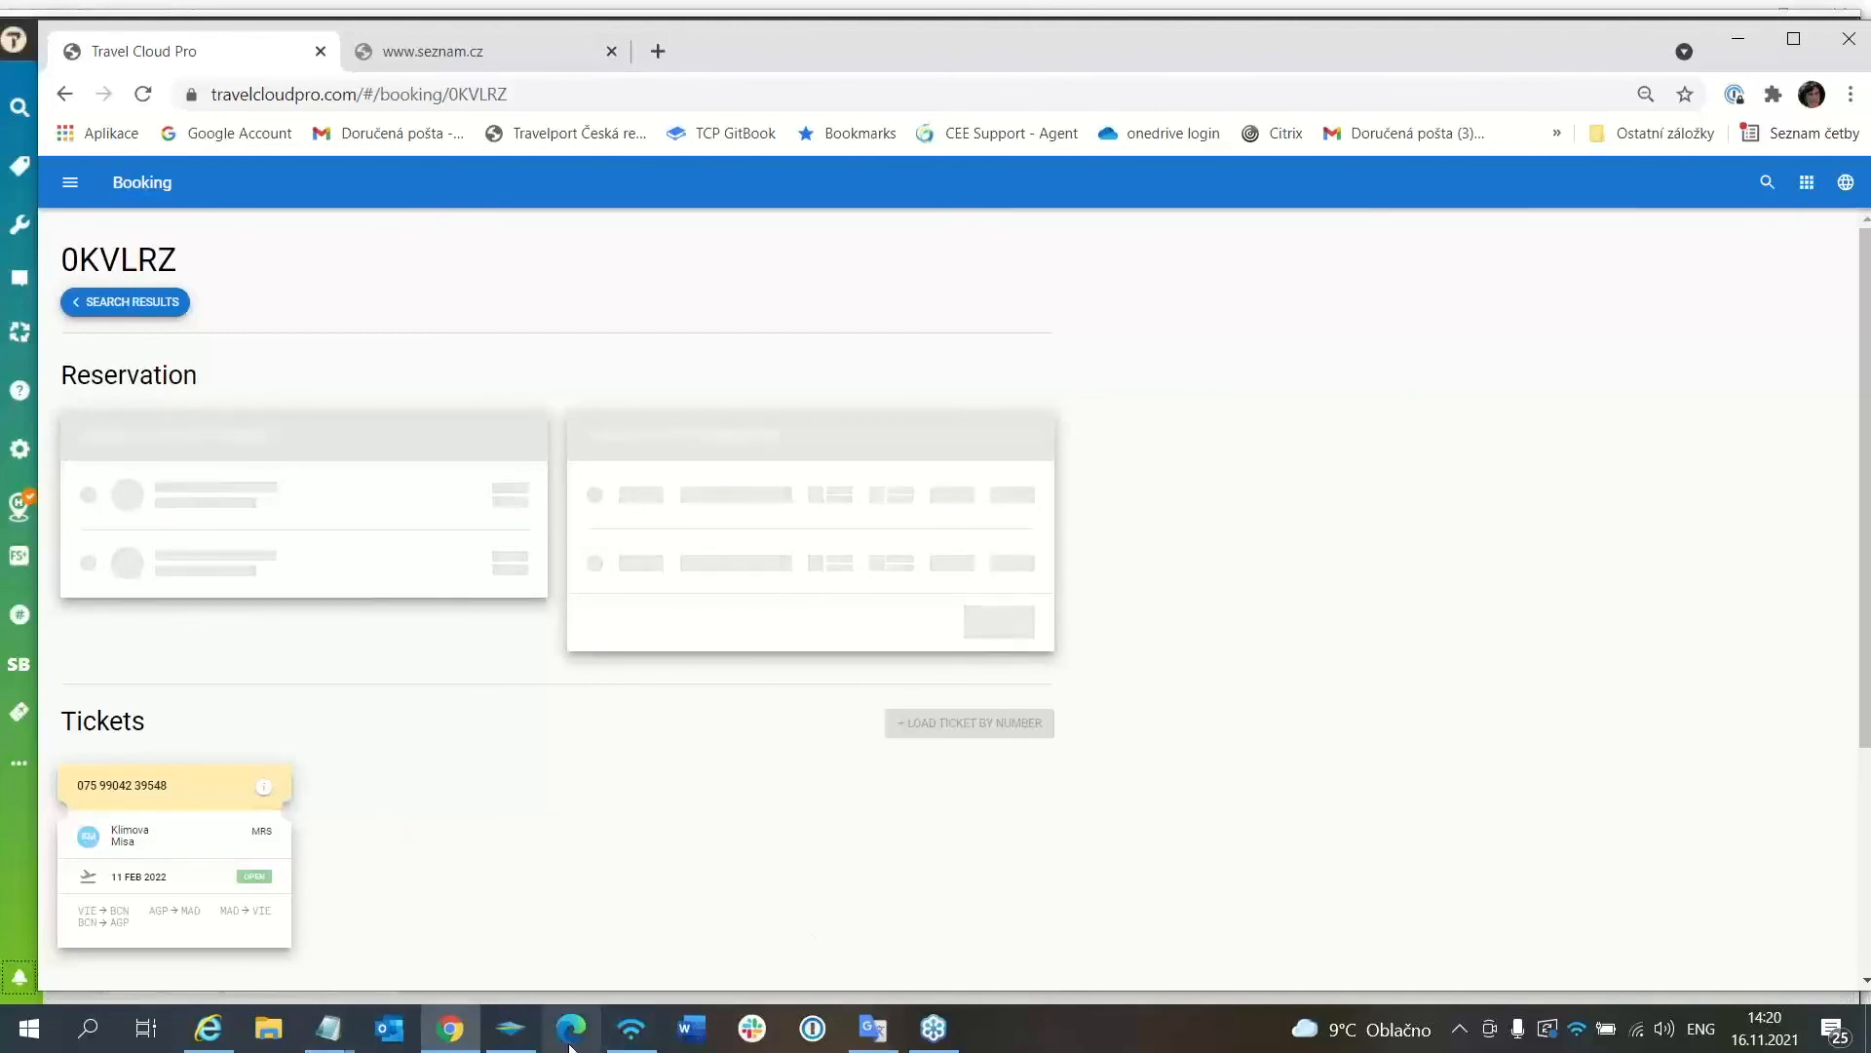
# In Travelport Smartpoint, redisplay the booking record with IR to show the four March Iberia segments.
pyautogui.click(507, 1031)
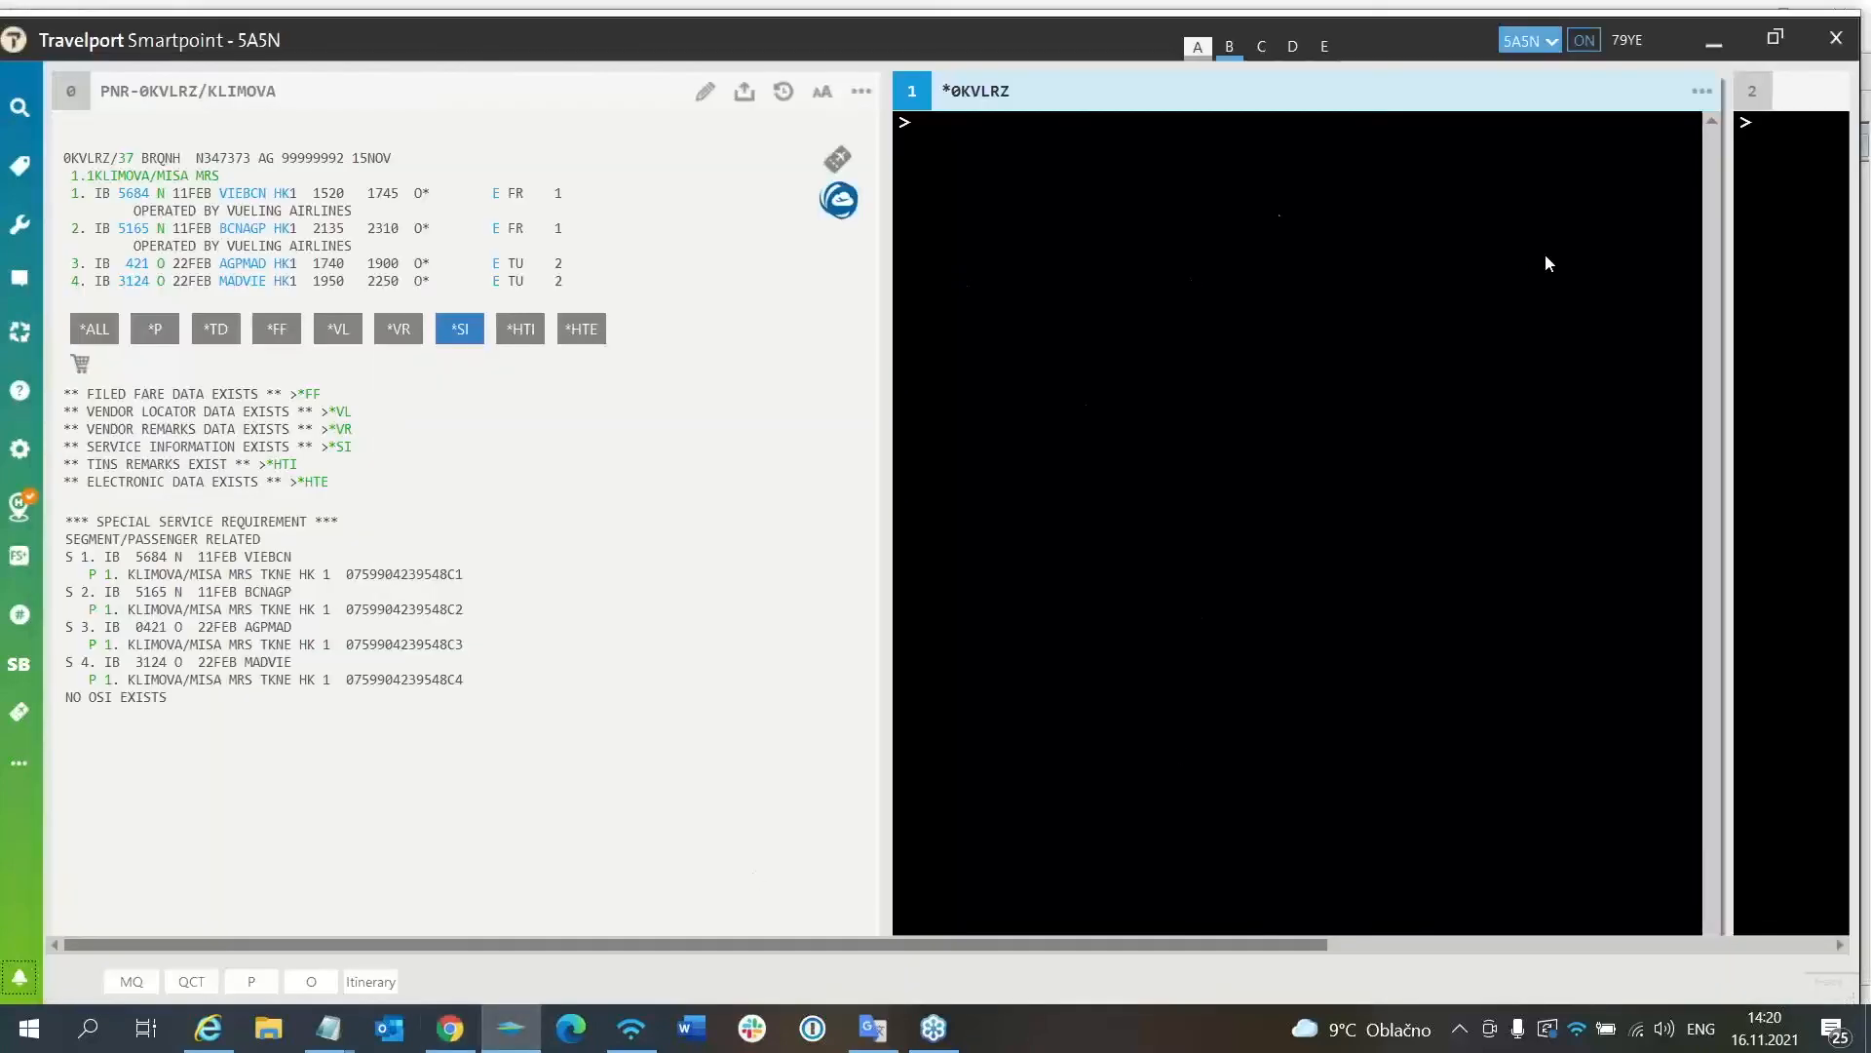
pyautogui.write('IR')
pyautogui.press('Return')
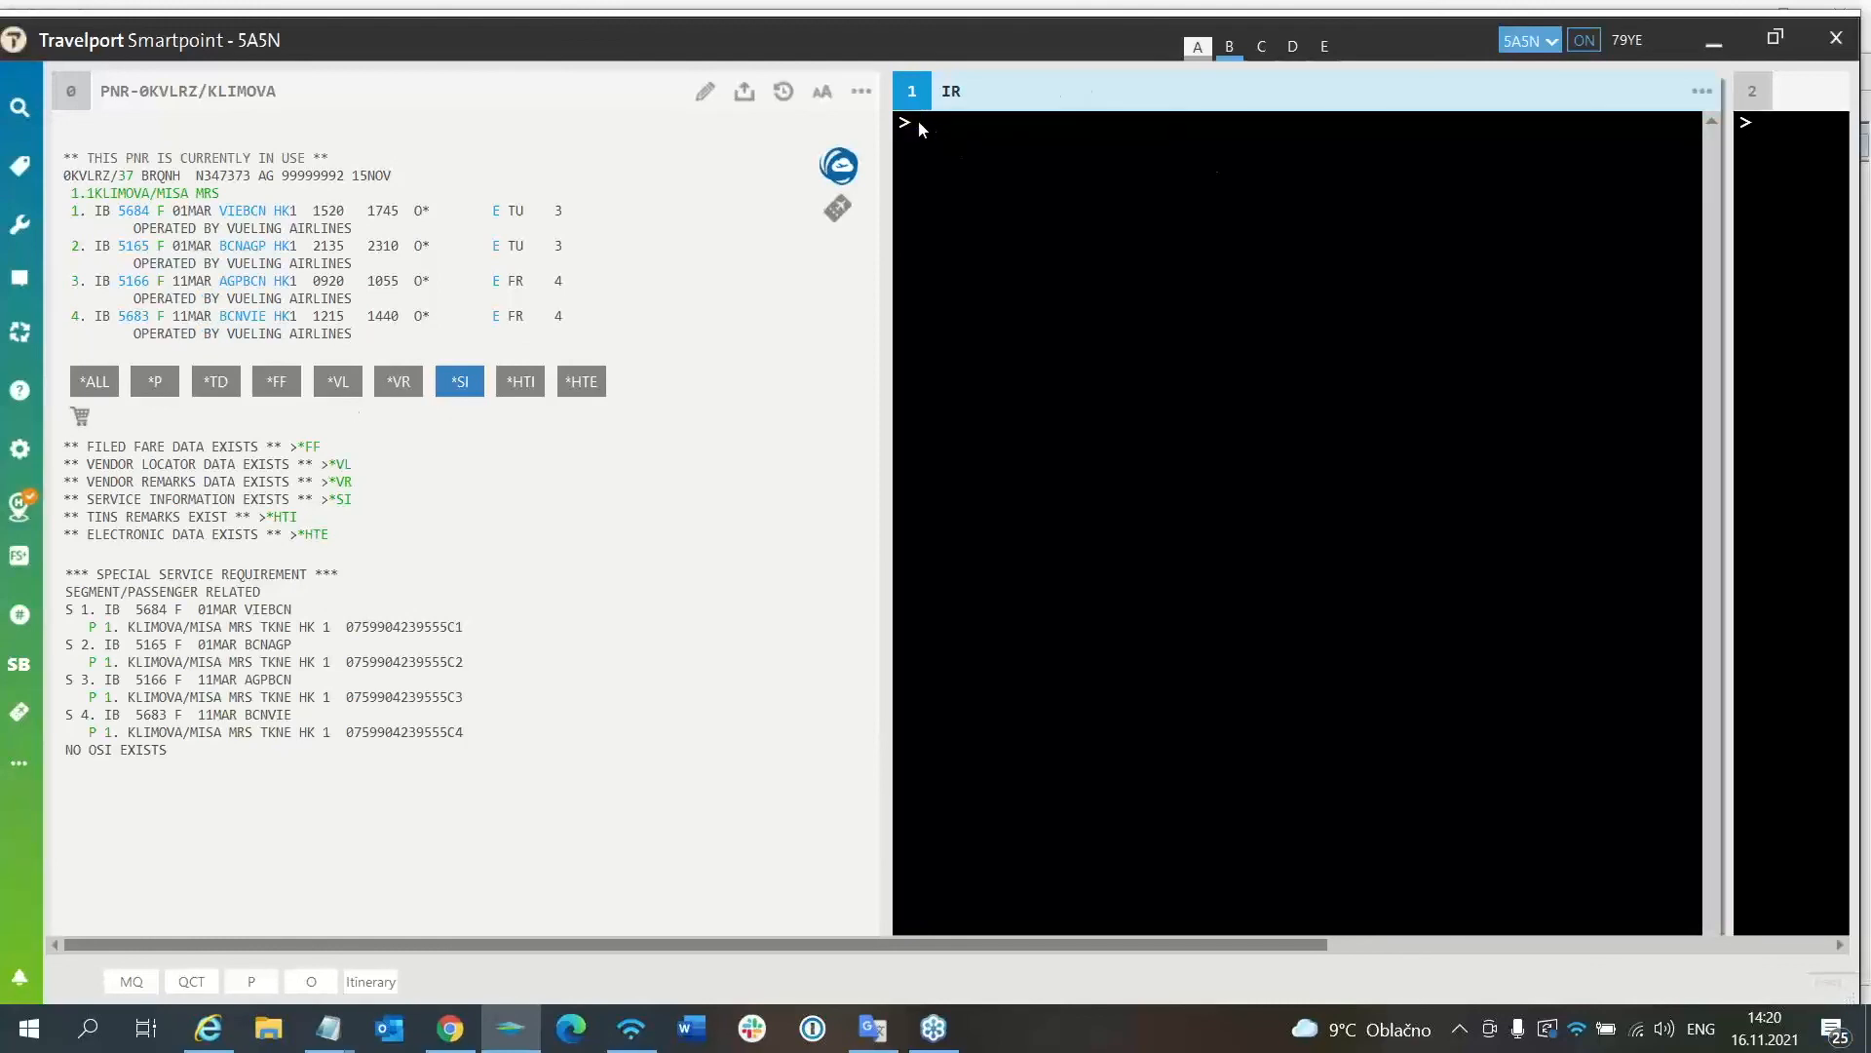
# List the booking's electronic tickets and open the second, newly issued e-ticket's details.
pyautogui.write('*HTE')
pyautogui.press('Return')
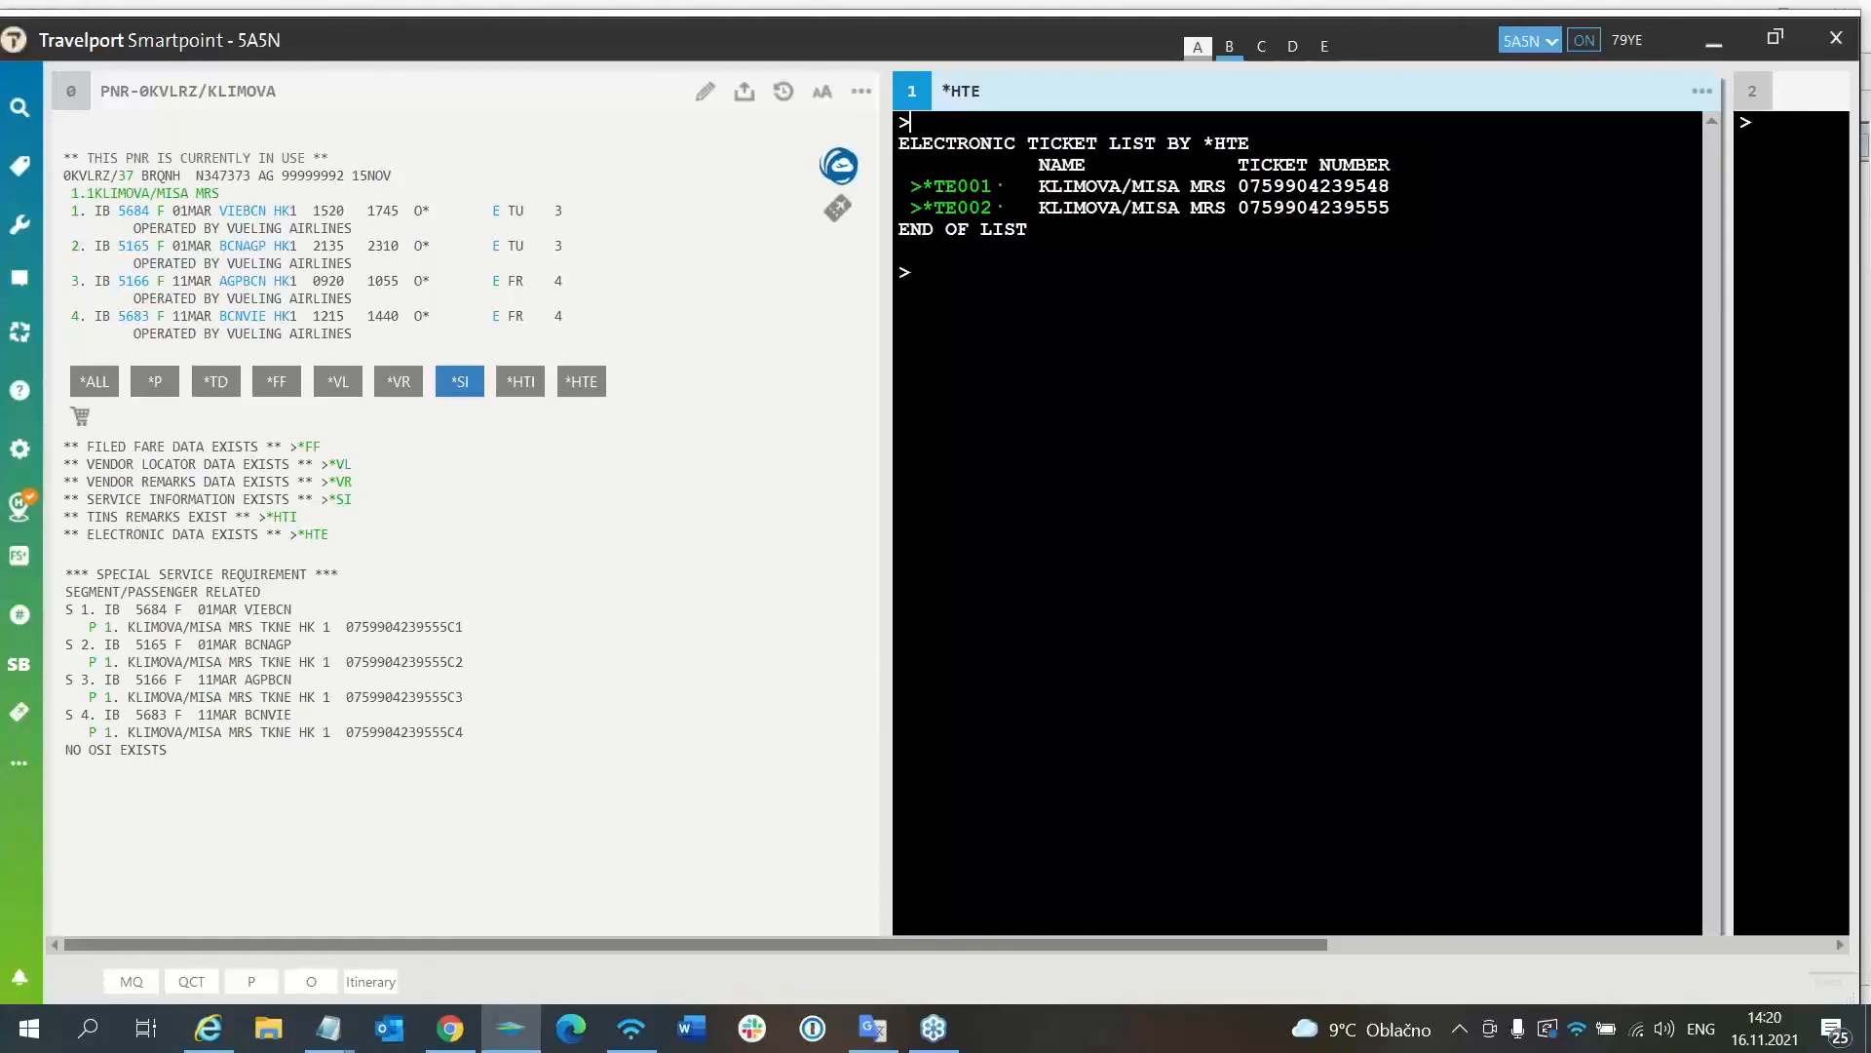
pyautogui.click(962, 208)
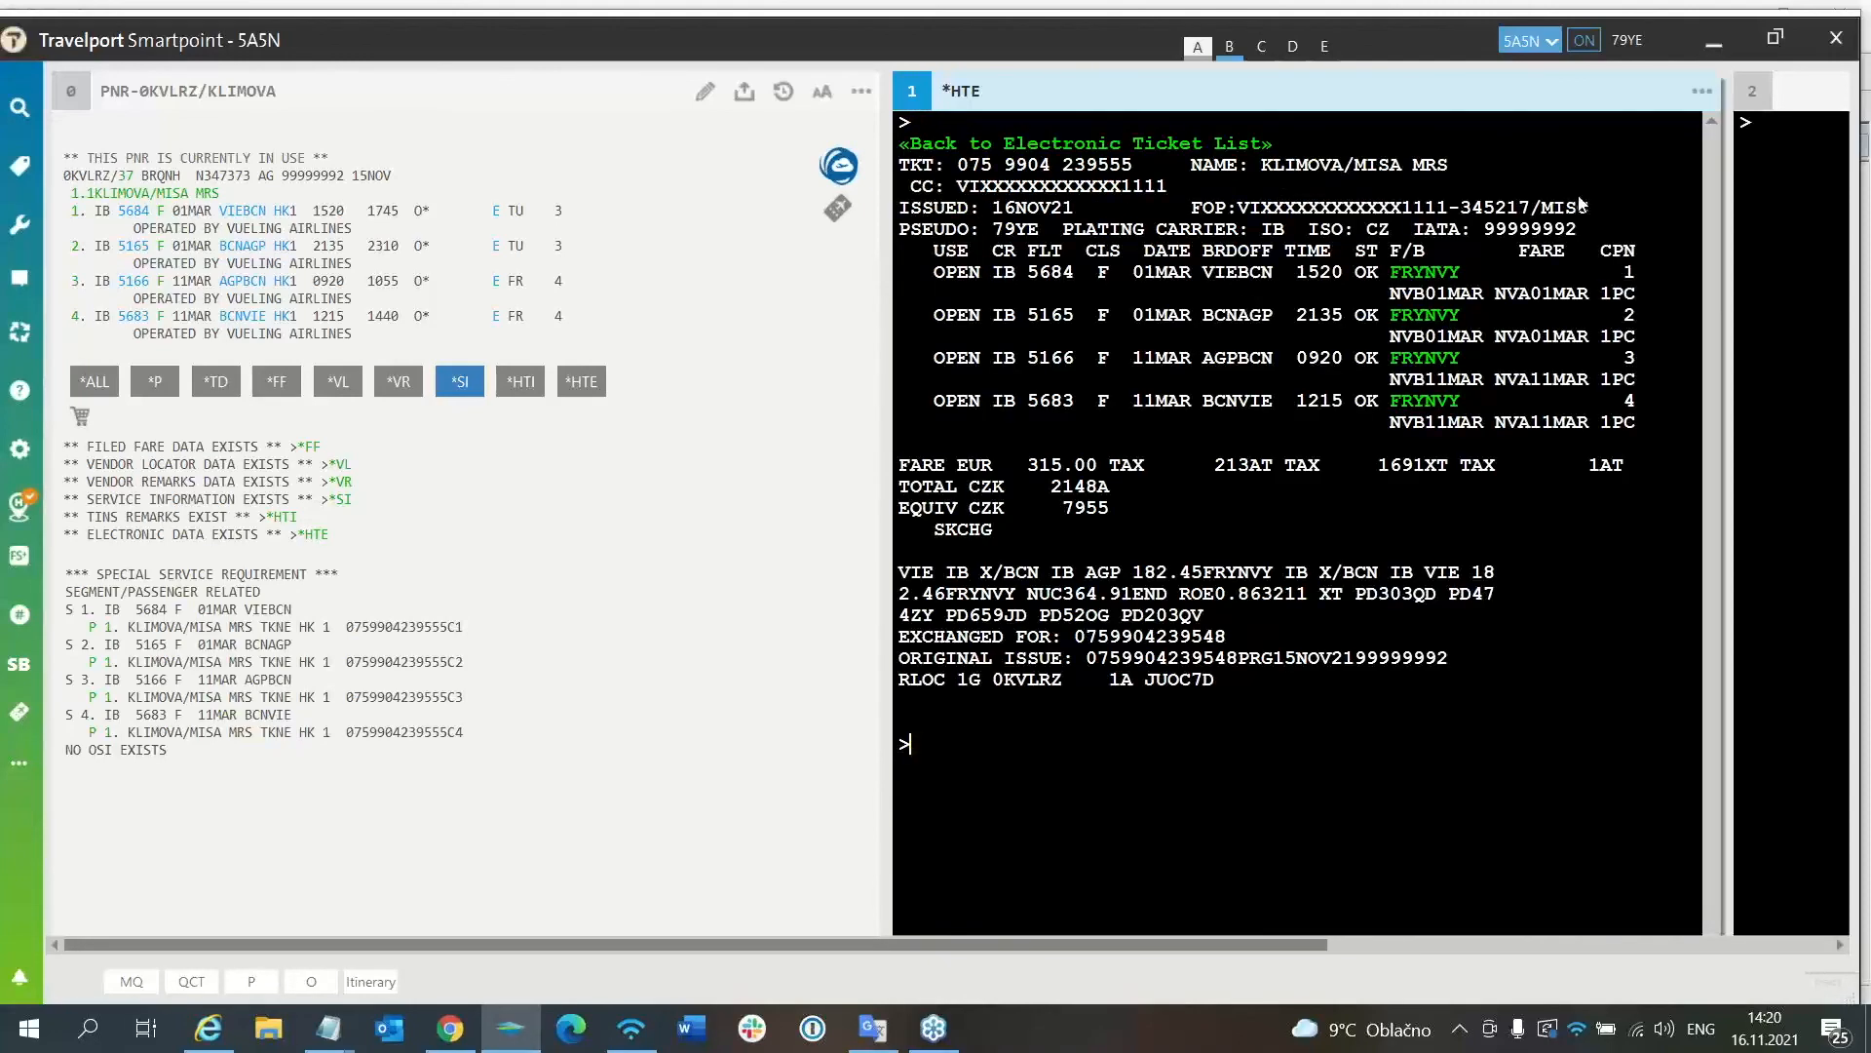